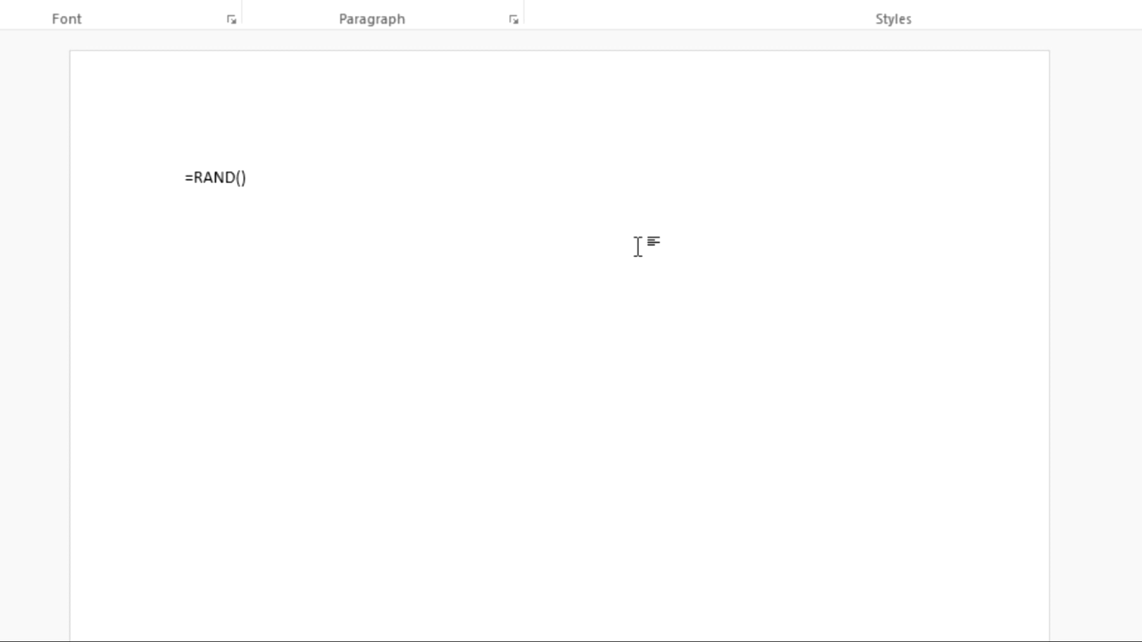
# Fill the document with sample paragraphs using =RAND()
pyautogui.press('Return')
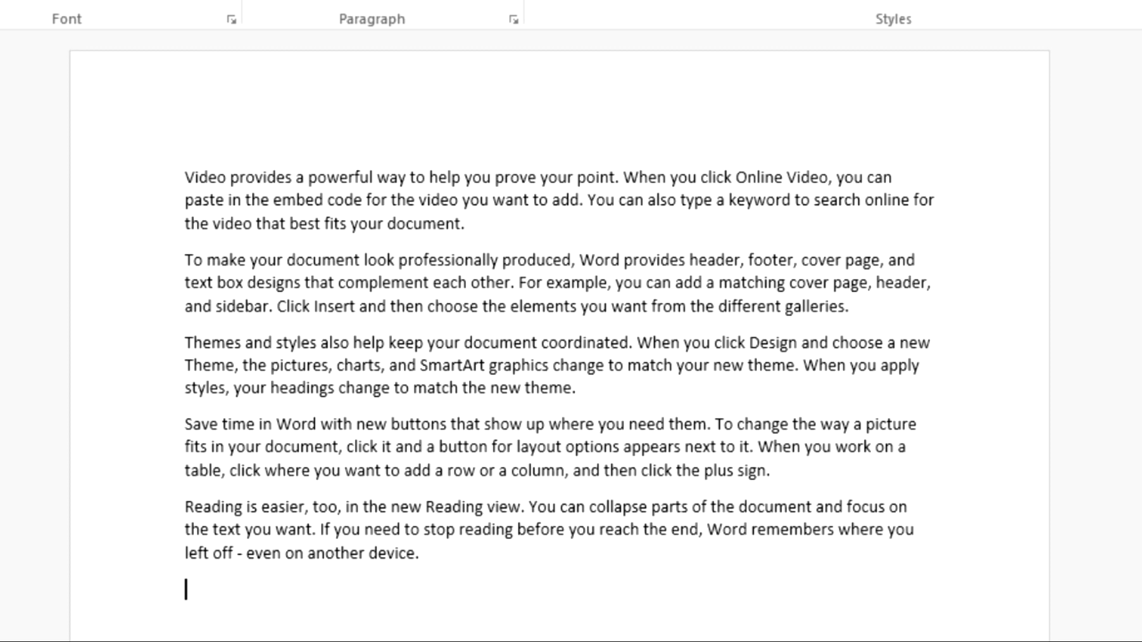
pyautogui.scroll(-5, 530, 437)
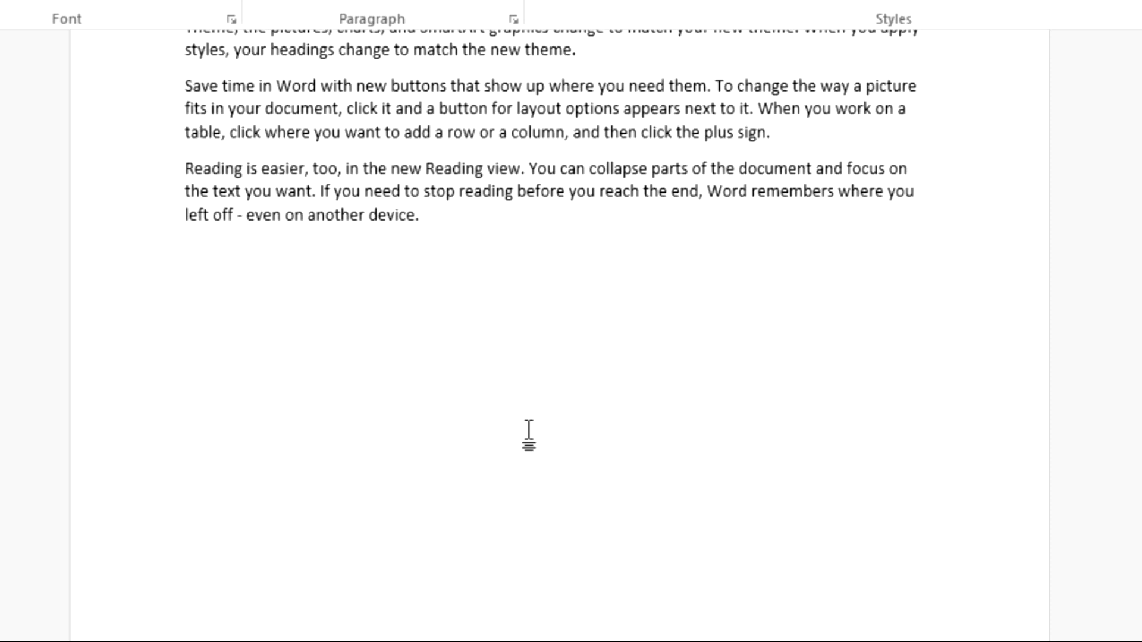
pyautogui.scroll(-2, 529, 437)
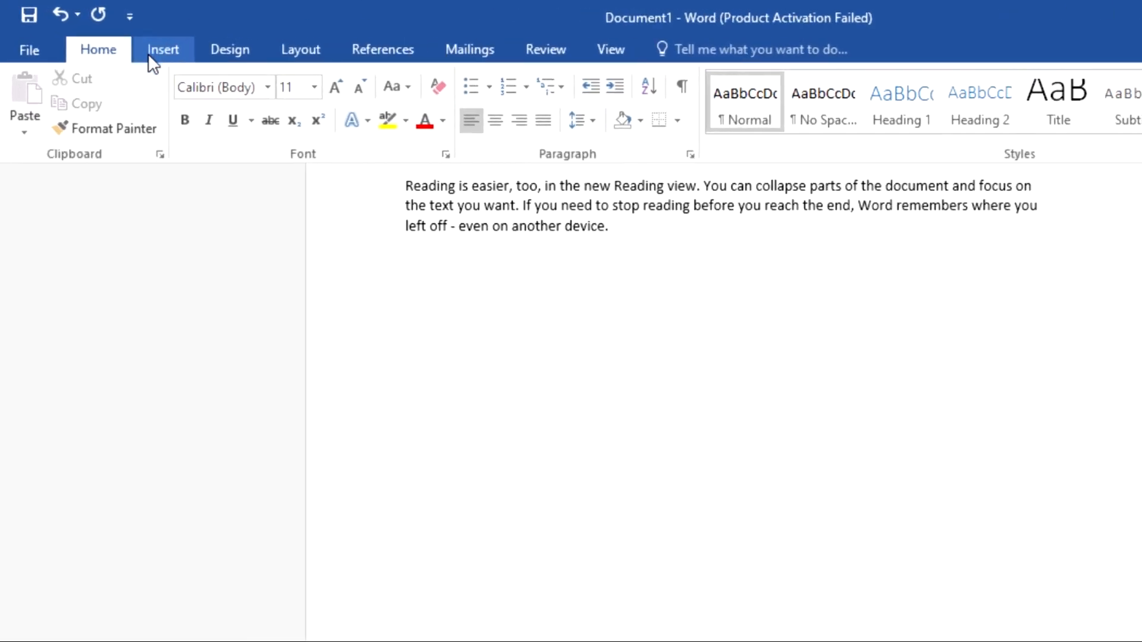
# Draw a trial rectangle in the empty space below the last paragraph and delete it again
pyautogui.click(152, 56)
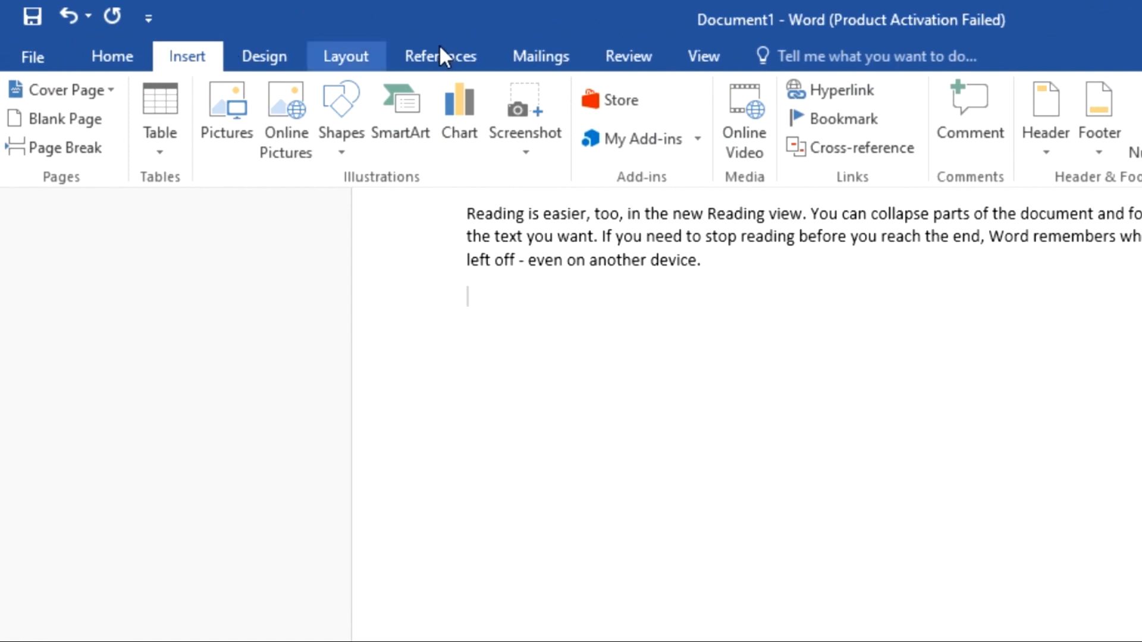
pyautogui.click(354, 139)
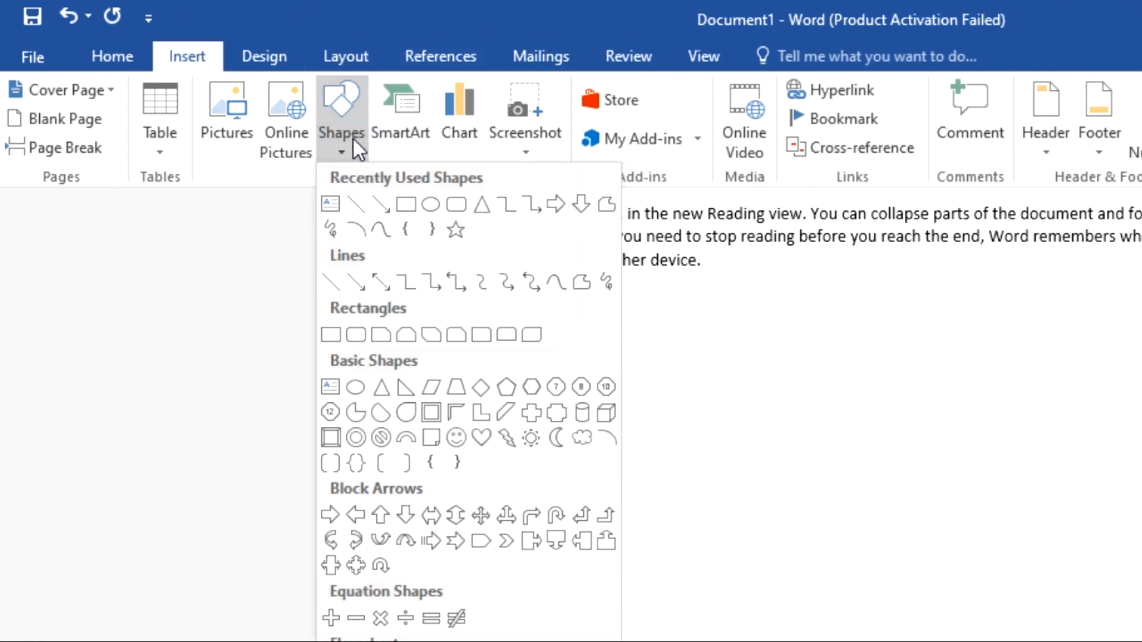
pyautogui.click(407, 208)
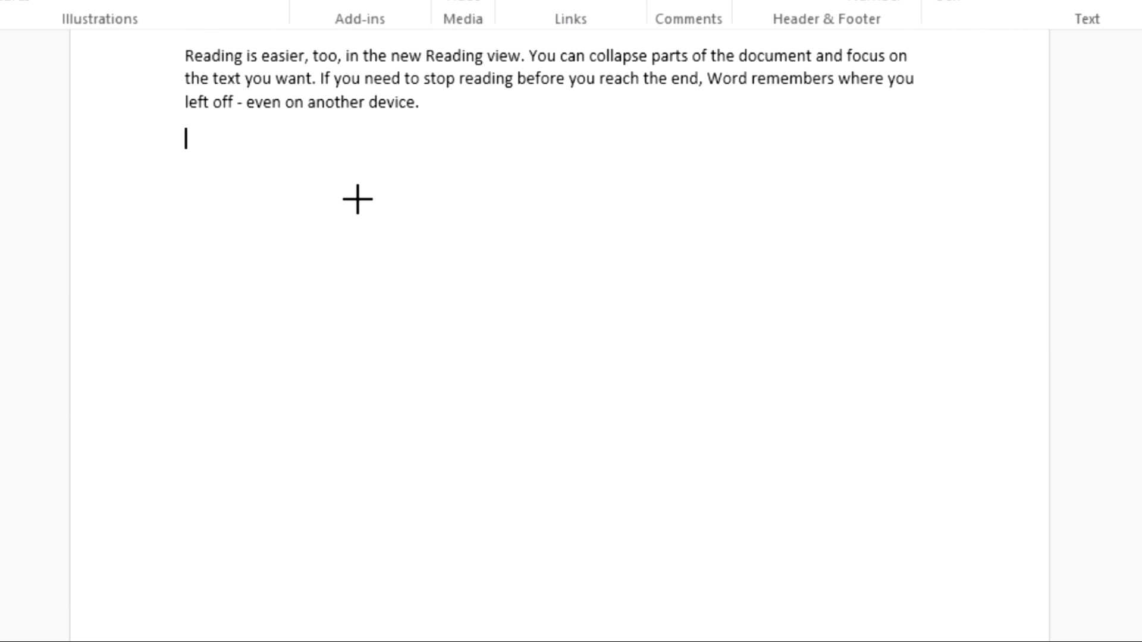
pyautogui.click(226, 160)
pyautogui.moveTo(226, 161)
pyautogui.mouseDown()
pyautogui.moveTo(564, 339)
pyautogui.moveTo(903, 482)
pyautogui.moveTo(831, 516)
pyautogui.mouseUp()
pyautogui.moveTo(609, 346); pyautogui.dragTo(650, 377)
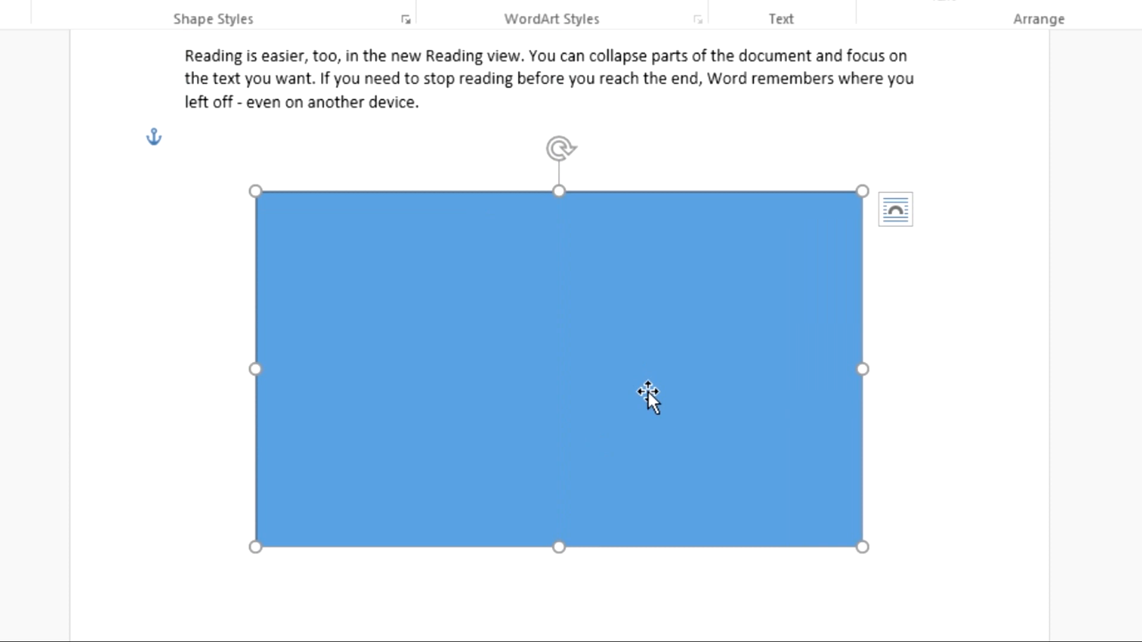
pyautogui.click(1003, 233)
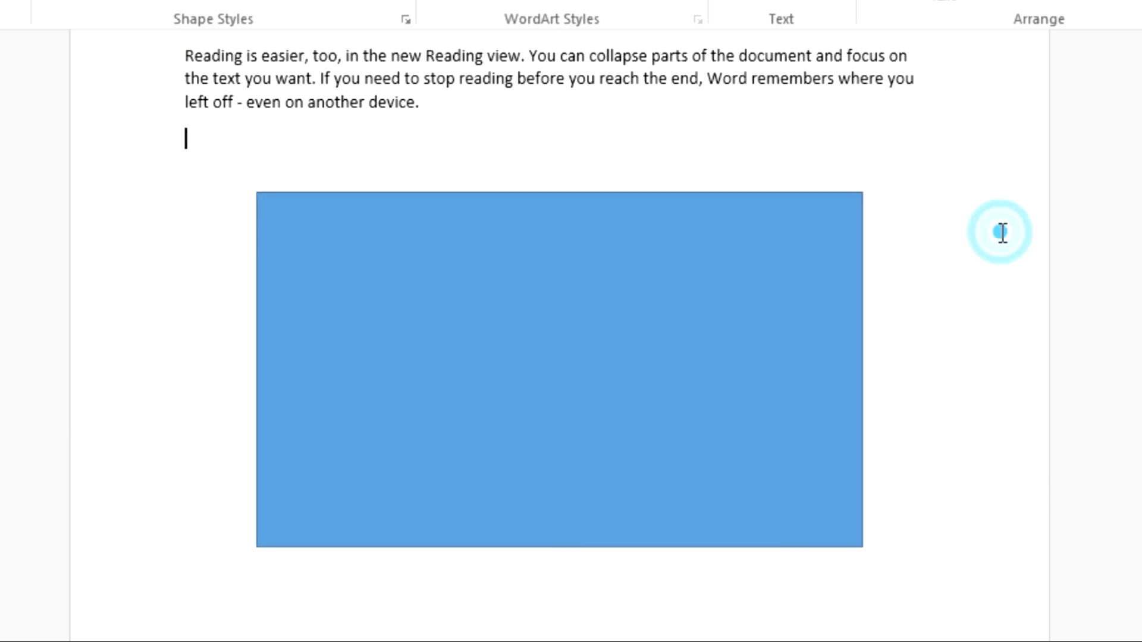
pyautogui.click(765, 309)
pyautogui.press('Delete')
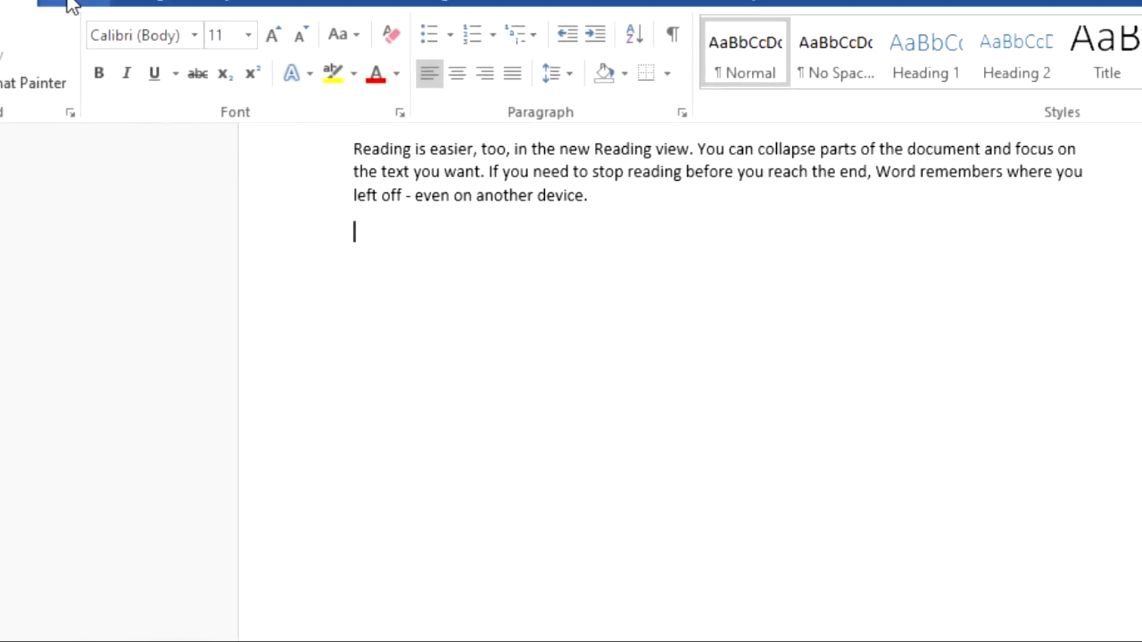
# Draw a large rectangle below the last paragraph and centre it between the page margins
pyautogui.click(67, 1)
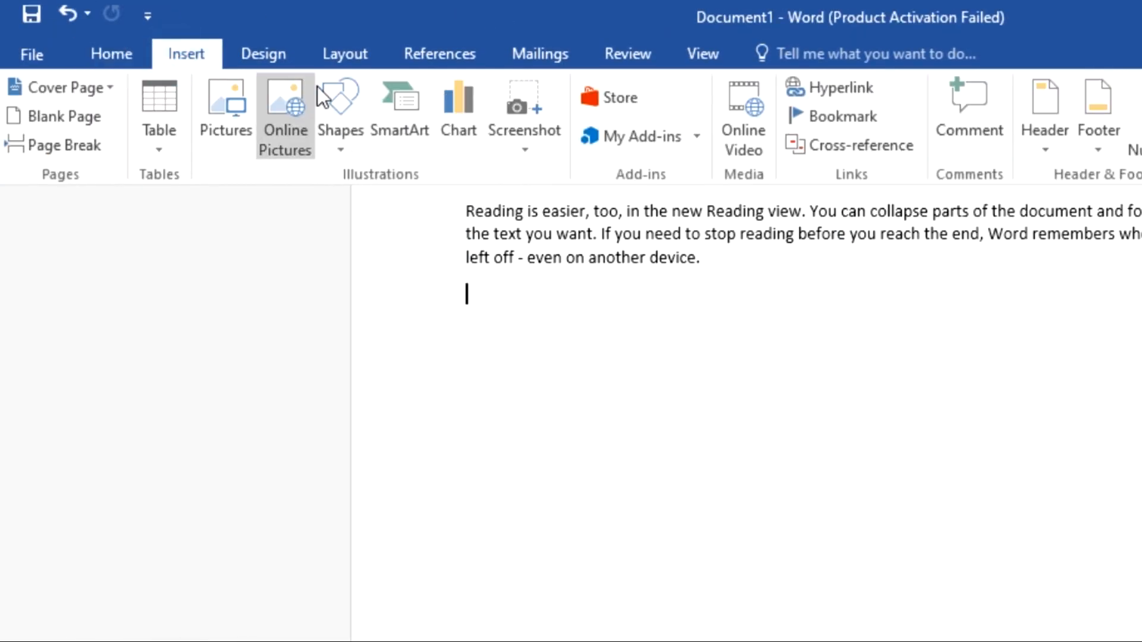
pyautogui.click(234, 53)
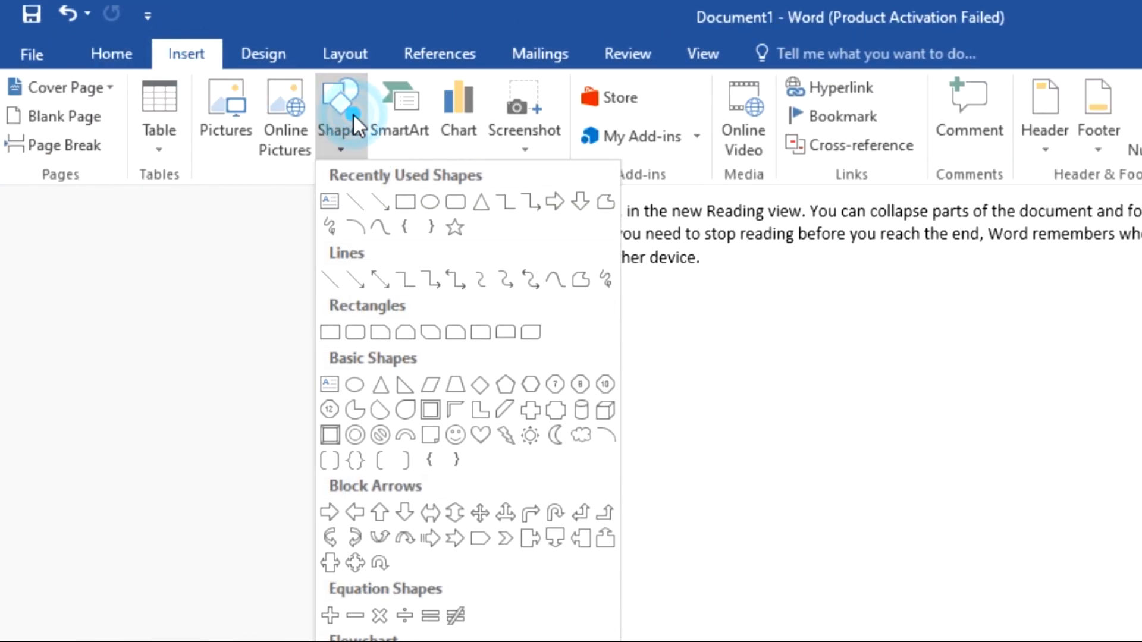
pyautogui.click(409, 205)
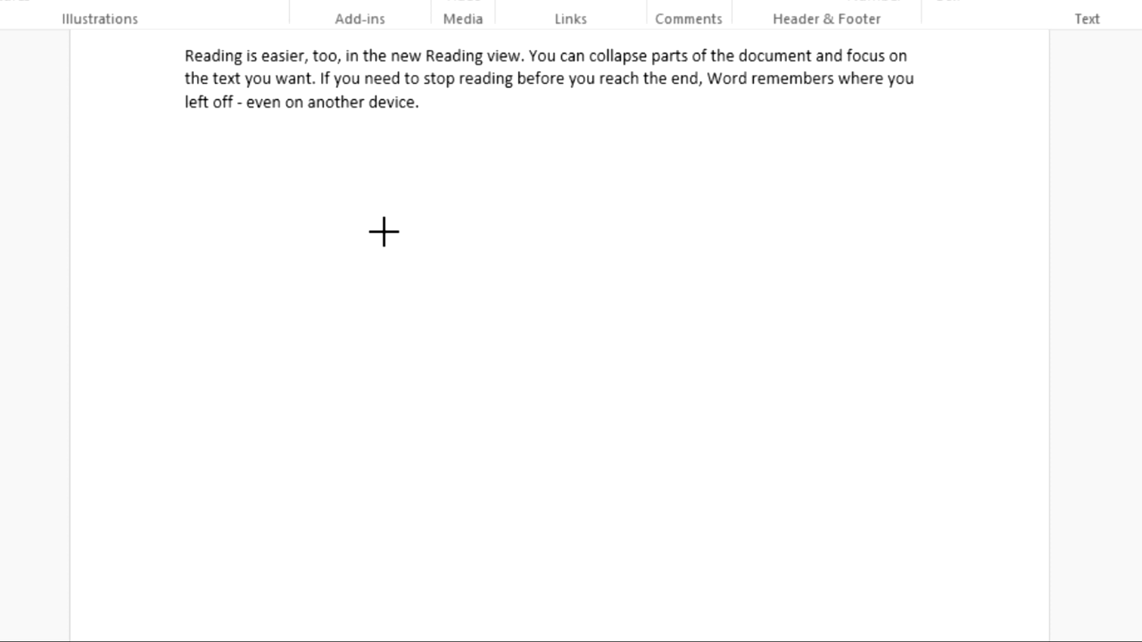
pyautogui.moveTo(384, 232); pyautogui.dragTo(964, 614)
pyautogui.moveTo(828, 502); pyautogui.dragTo(746, 438)
pyautogui.click(945, 234)
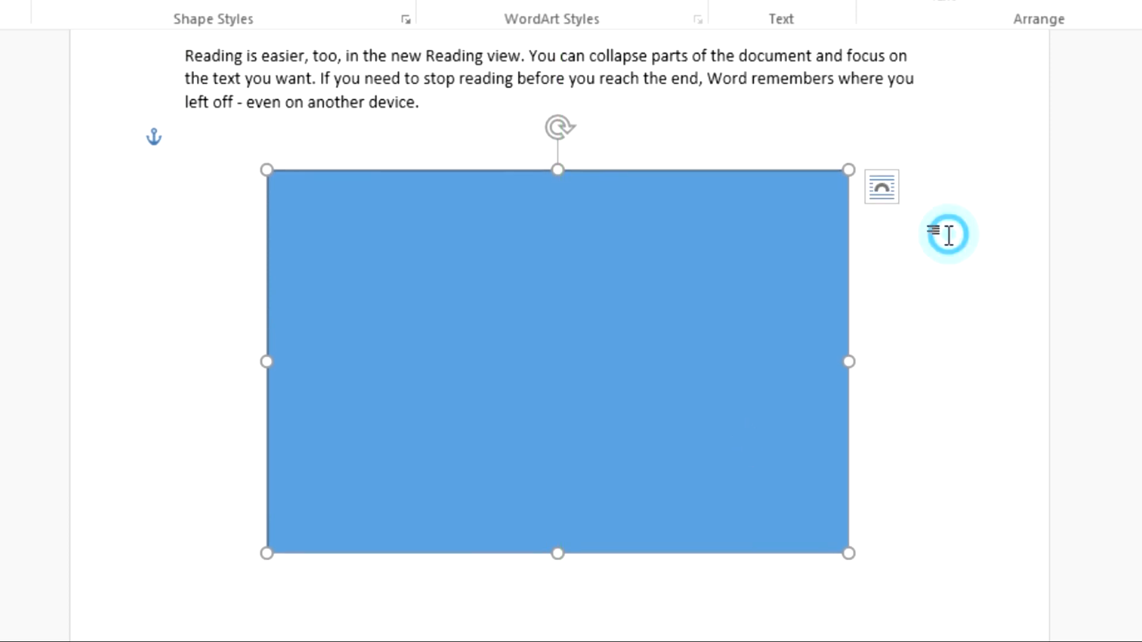
# Set the rectangle's shape fill to No Fill
pyautogui.scroll(2, 732, 289)
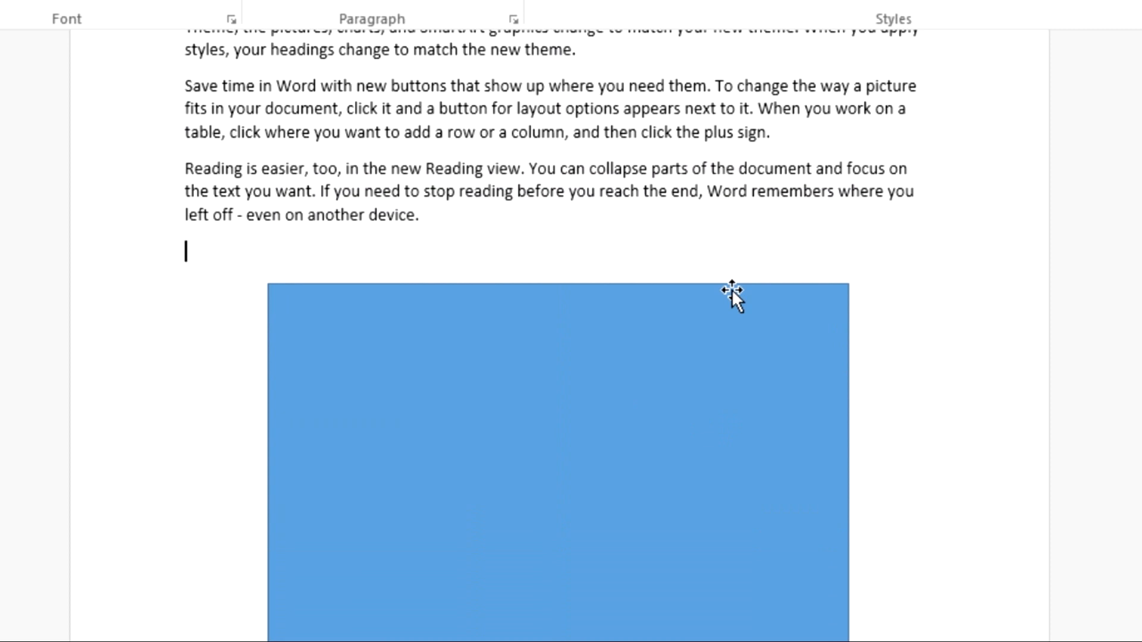
pyautogui.scroll(-3, 732, 289)
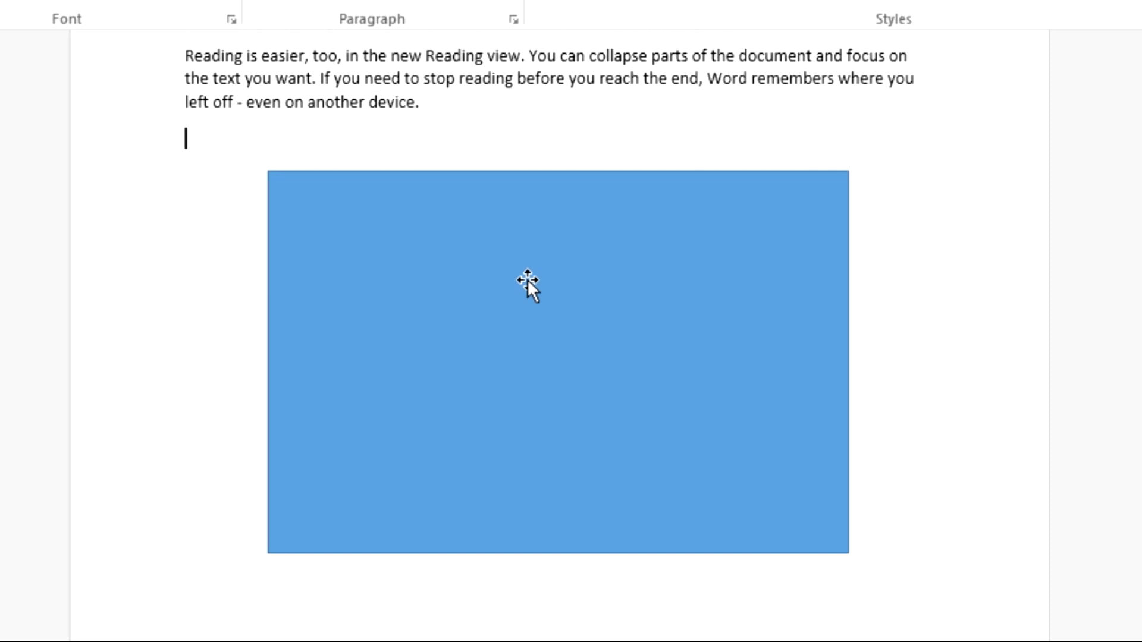
pyautogui.click(500, 273)
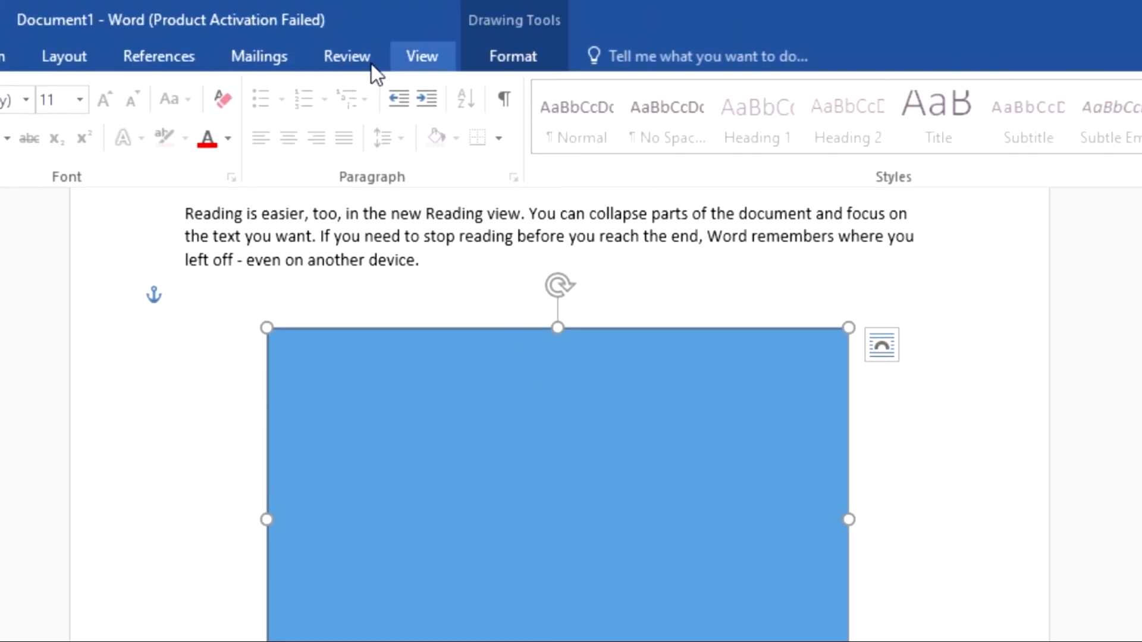
pyautogui.click(527, 54)
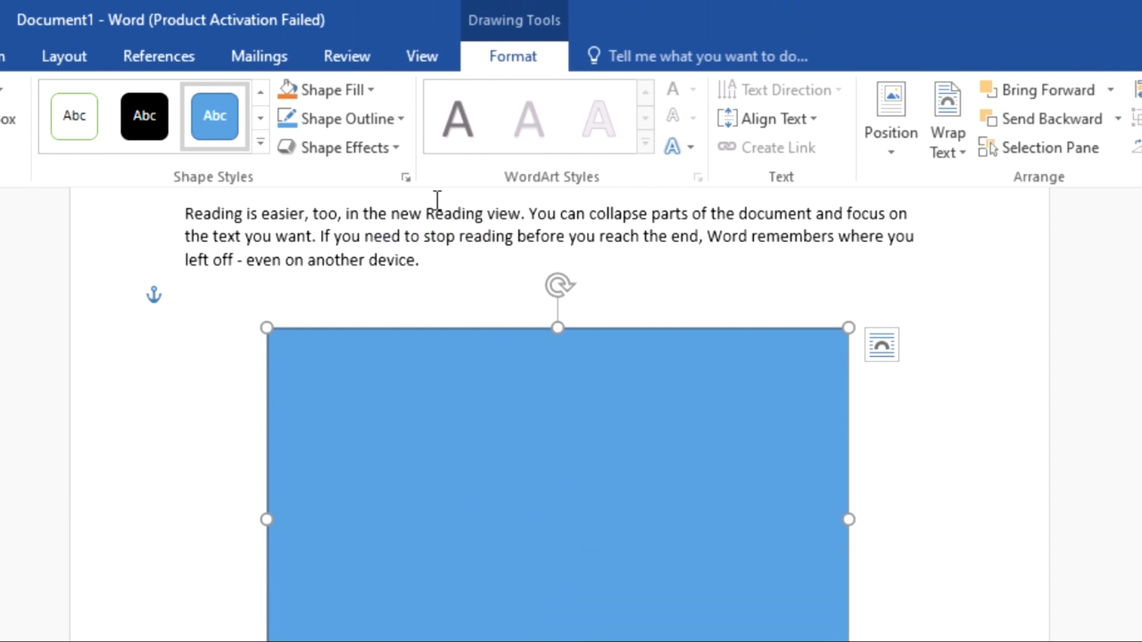
pyautogui.click(370, 89)
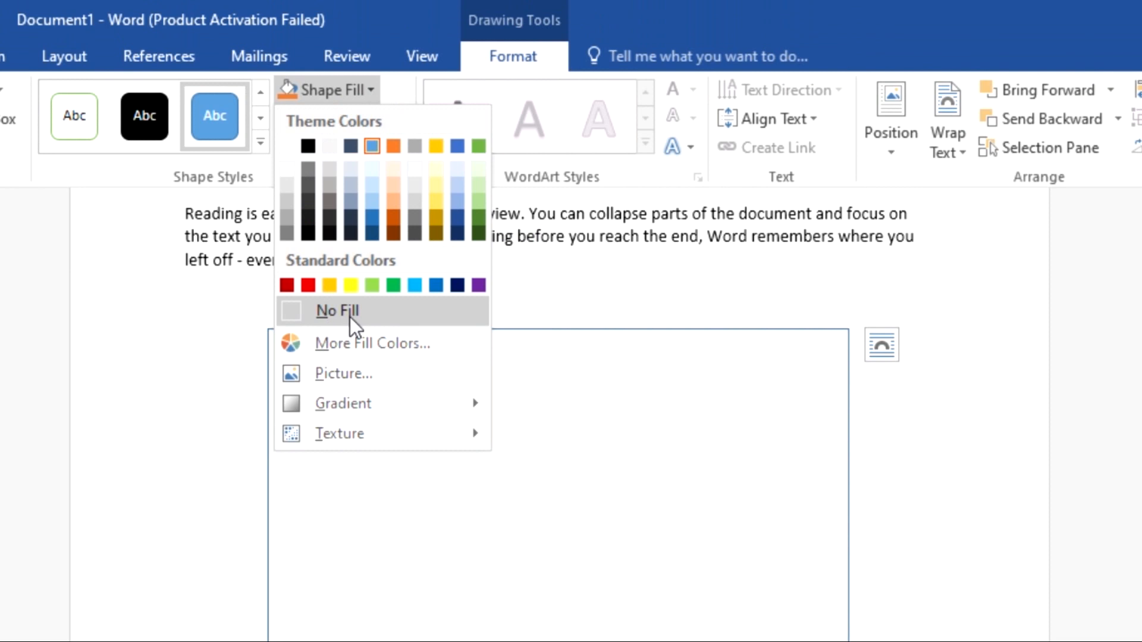
pyautogui.click(349, 316)
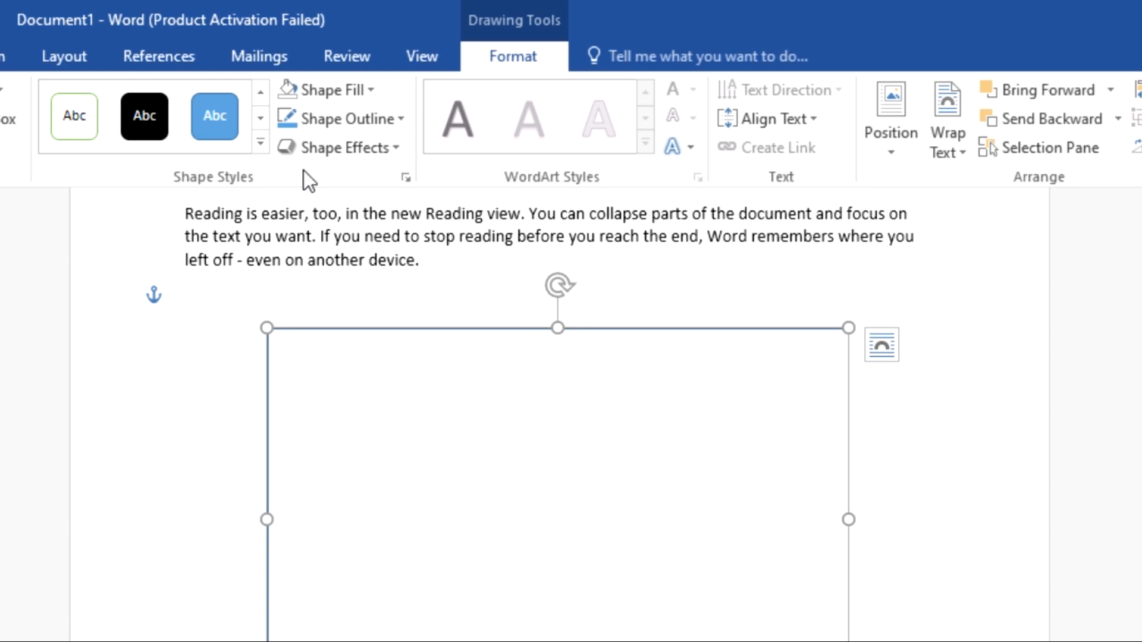
# Make the rectangle's outline black with a weight of 1½ pt
pyautogui.click(396, 121)
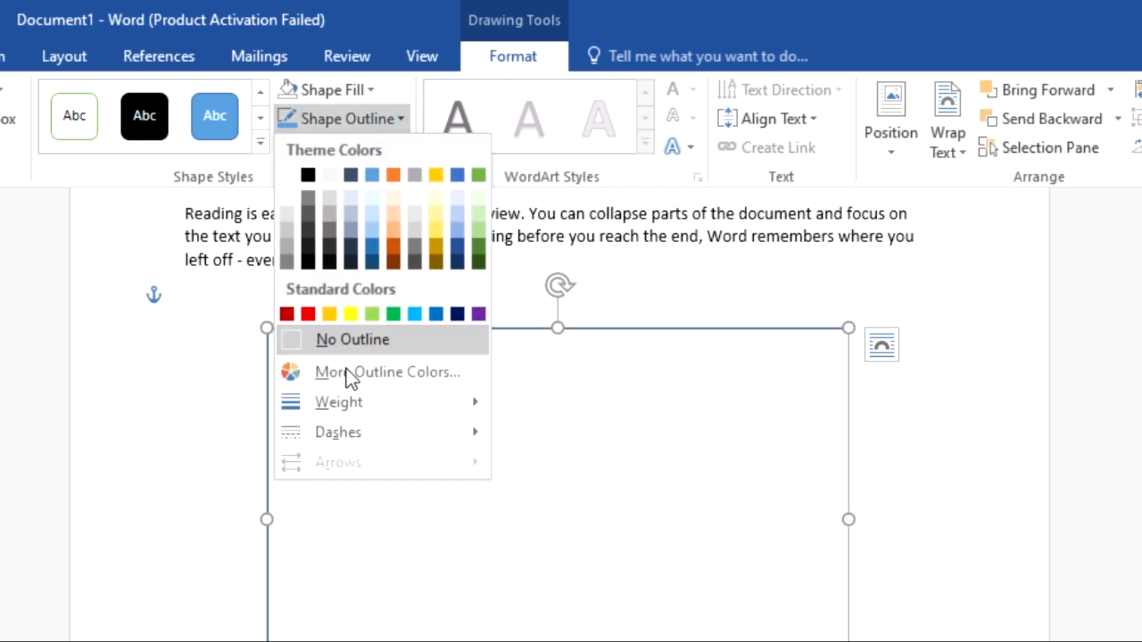
pyautogui.click(308, 174)
pyautogui.click(390, 118)
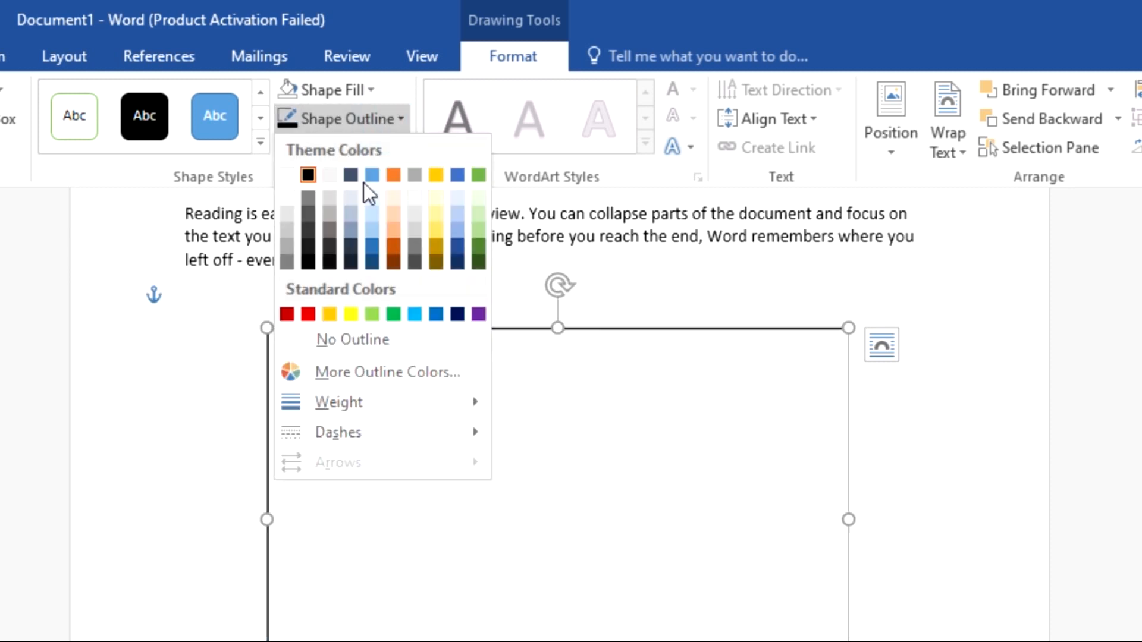
pyautogui.moveTo(365, 399)
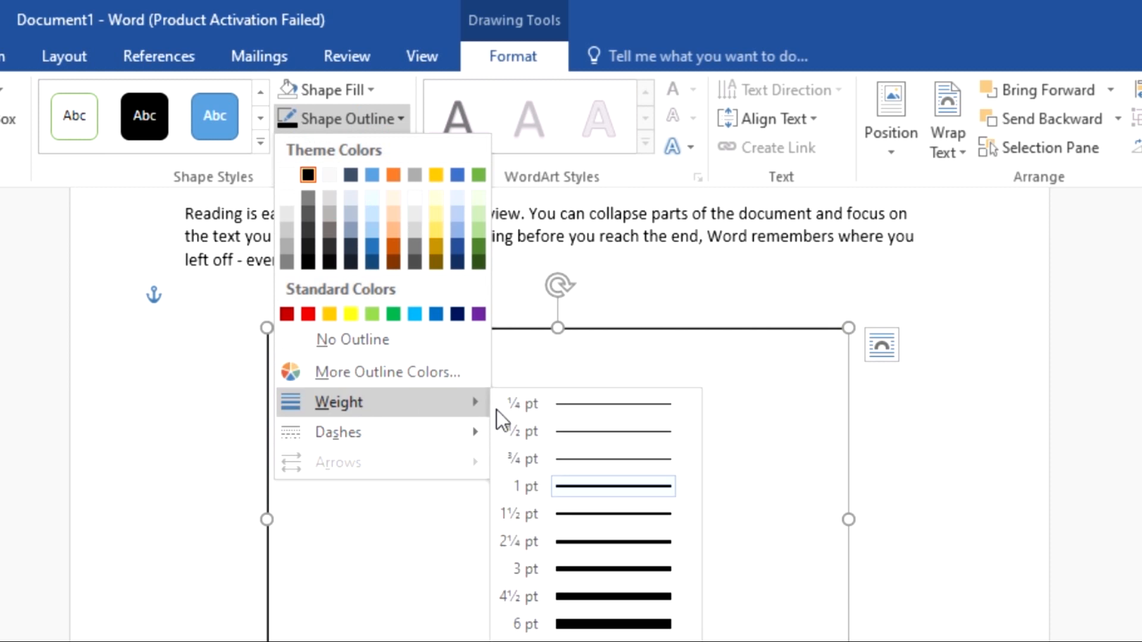
pyautogui.click(564, 516)
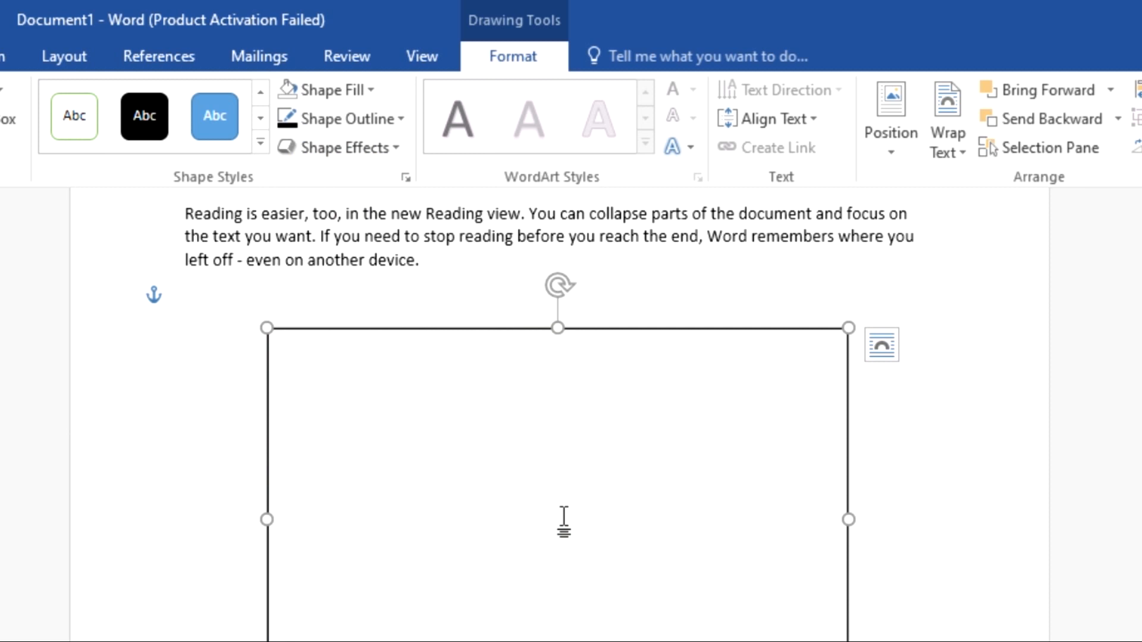
pyautogui.click(869, 459)
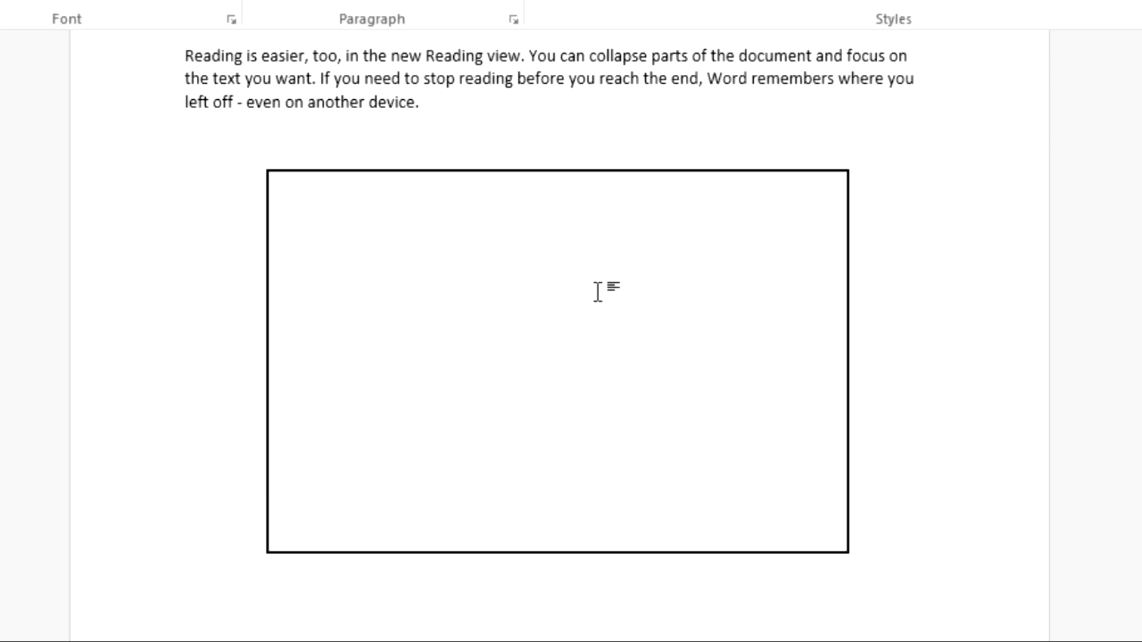
# Draw a circle about 6.8 cm in diameter inside the rectangle and shift it toward the rectangle's left edge
pyautogui.scroll(2, 597, 291)
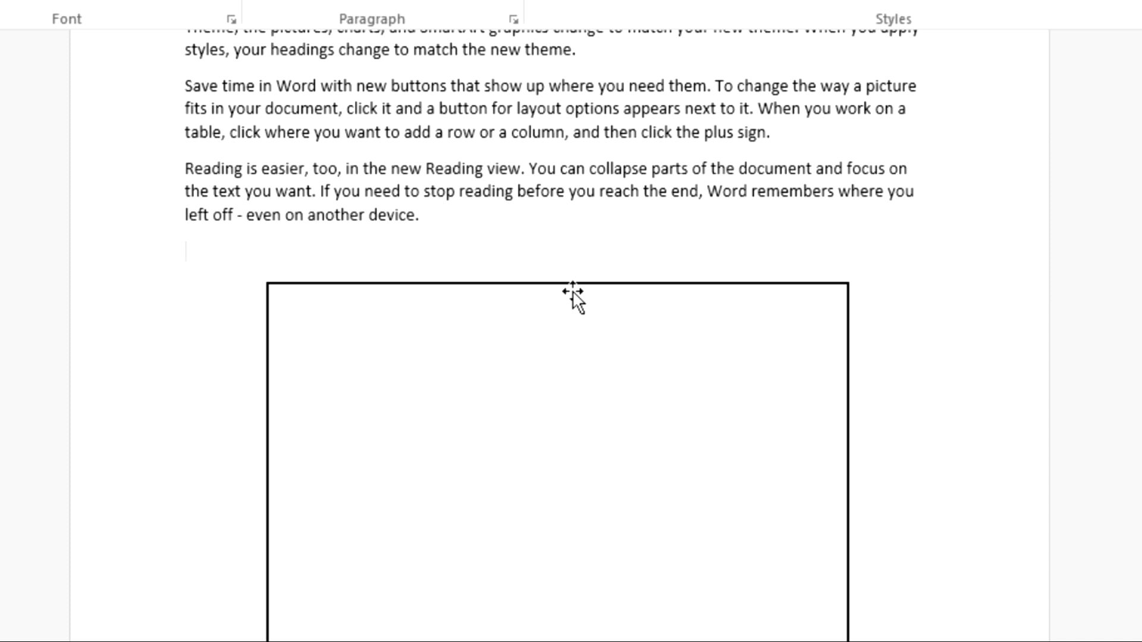
pyautogui.scroll(-2, 572, 291)
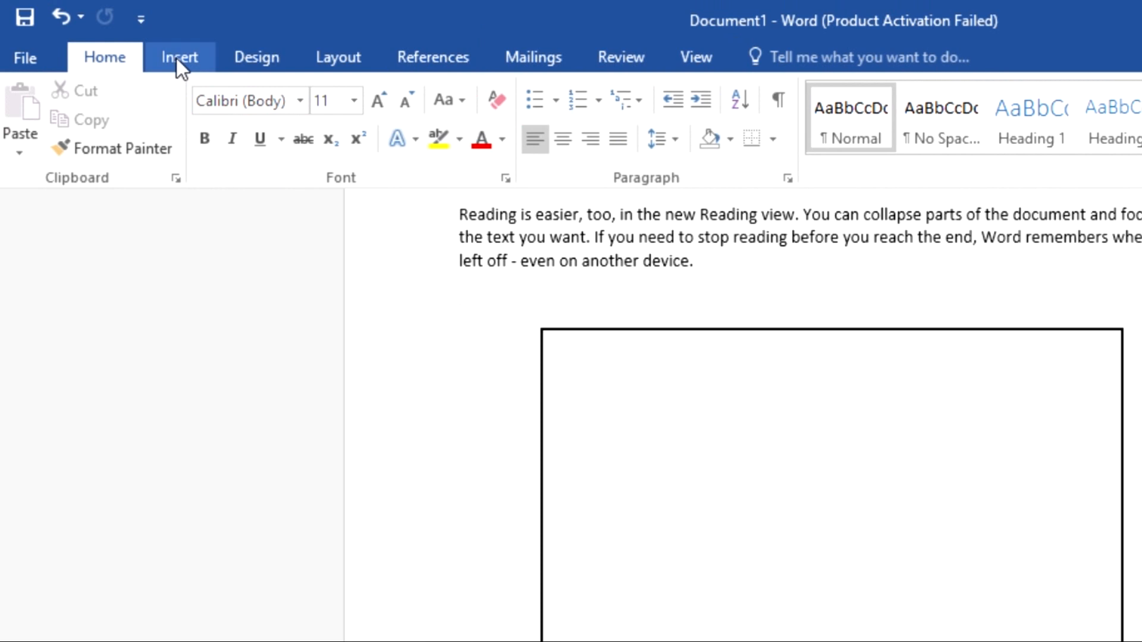
pyautogui.click(176, 58)
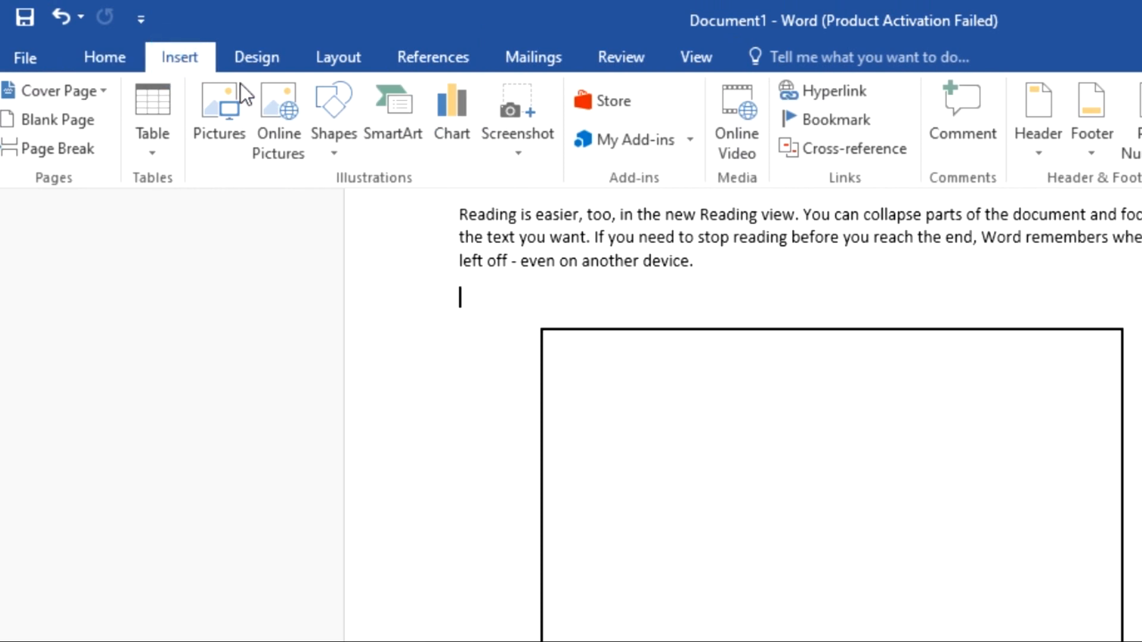
pyautogui.click(334, 128)
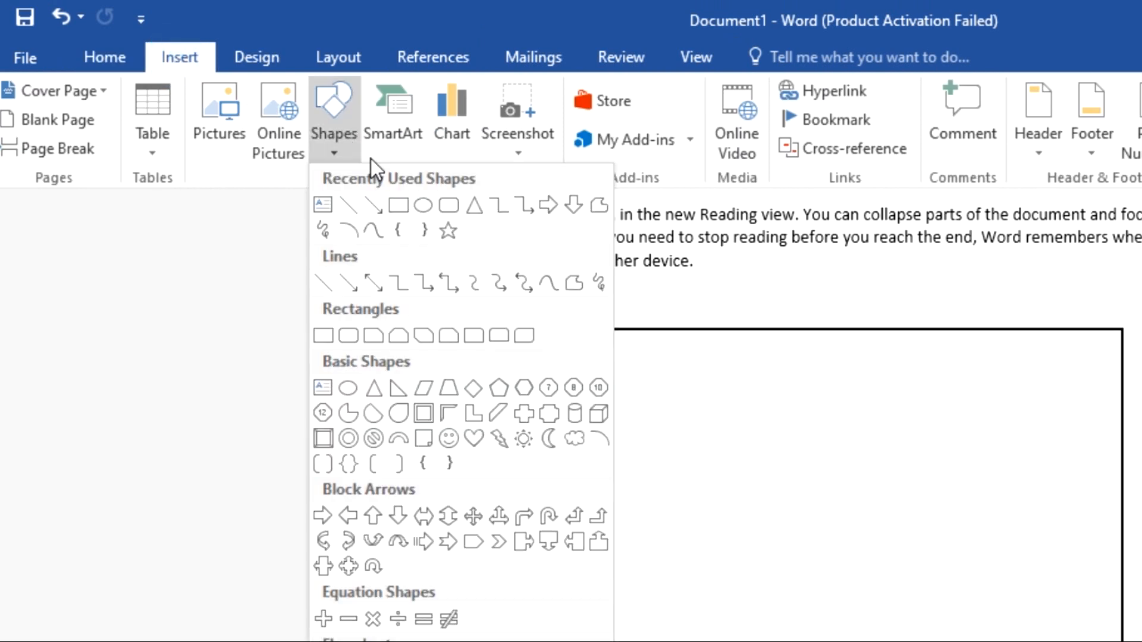
pyautogui.click(423, 199)
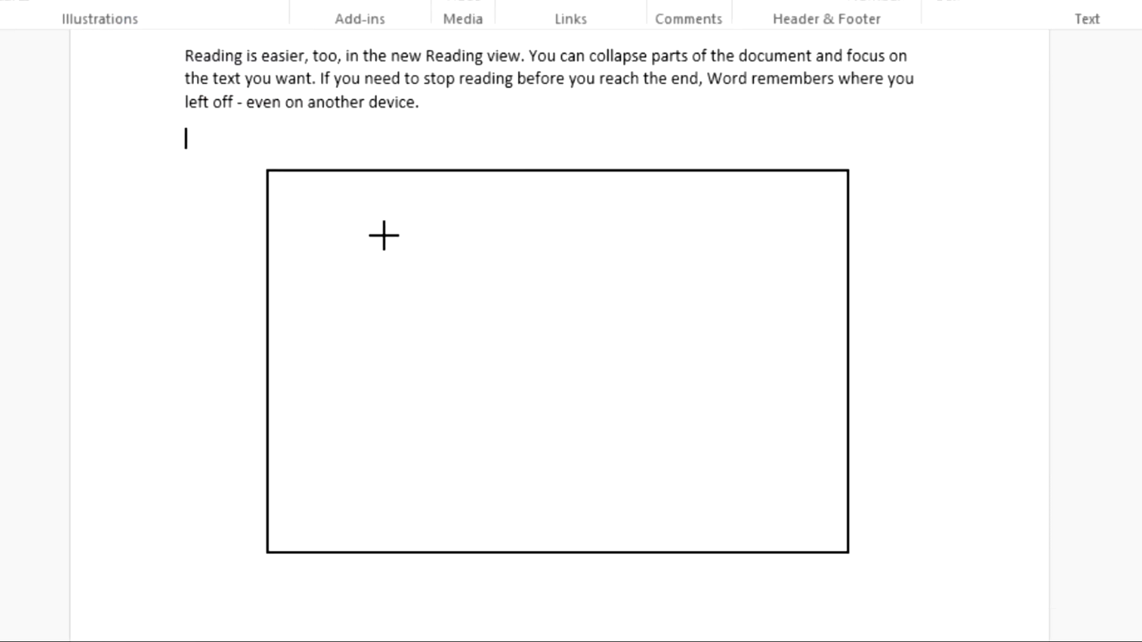
pyautogui.moveTo(313, 212); pyautogui.dragTo(479, 378)
pyautogui.moveTo(540, 416); pyautogui.dragTo(617, 449)
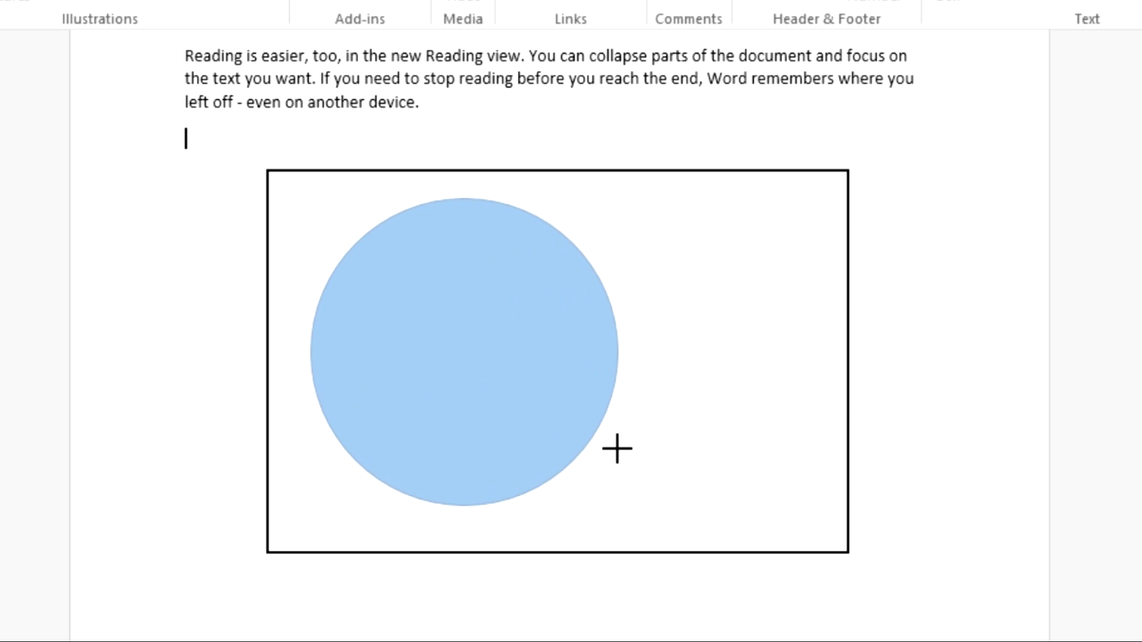
pyautogui.moveTo(618, 449); pyautogui.dragTo(617, 449)
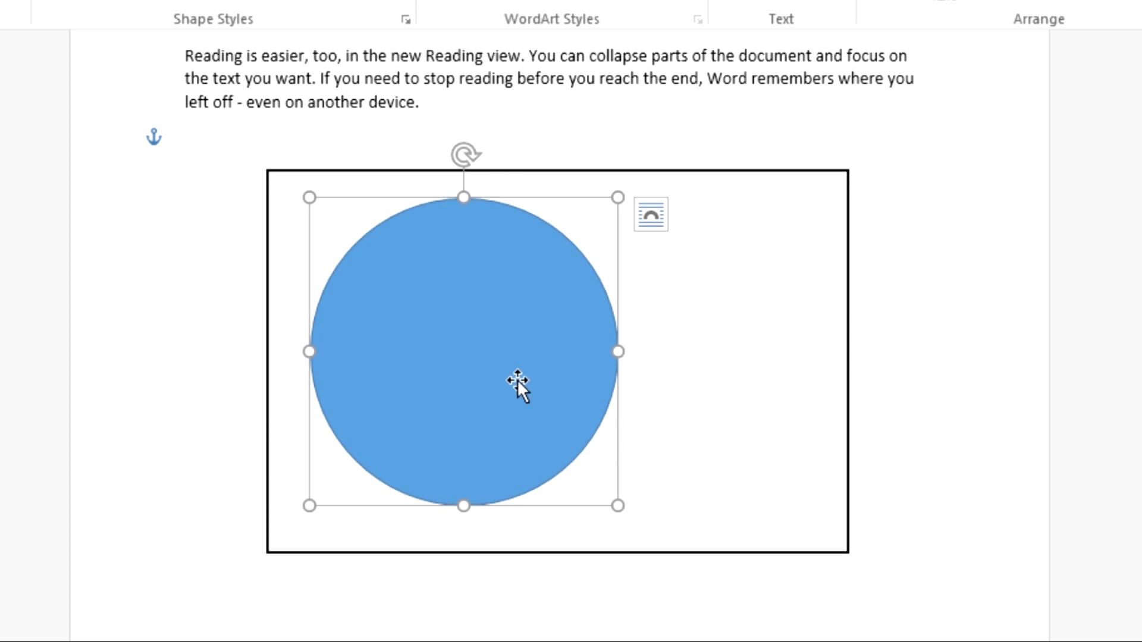
pyautogui.moveTo(516, 373)
pyautogui.mouseDown()
pyautogui.moveTo(462, 349)
pyautogui.moveTo(494, 370)
pyautogui.mouseUp()
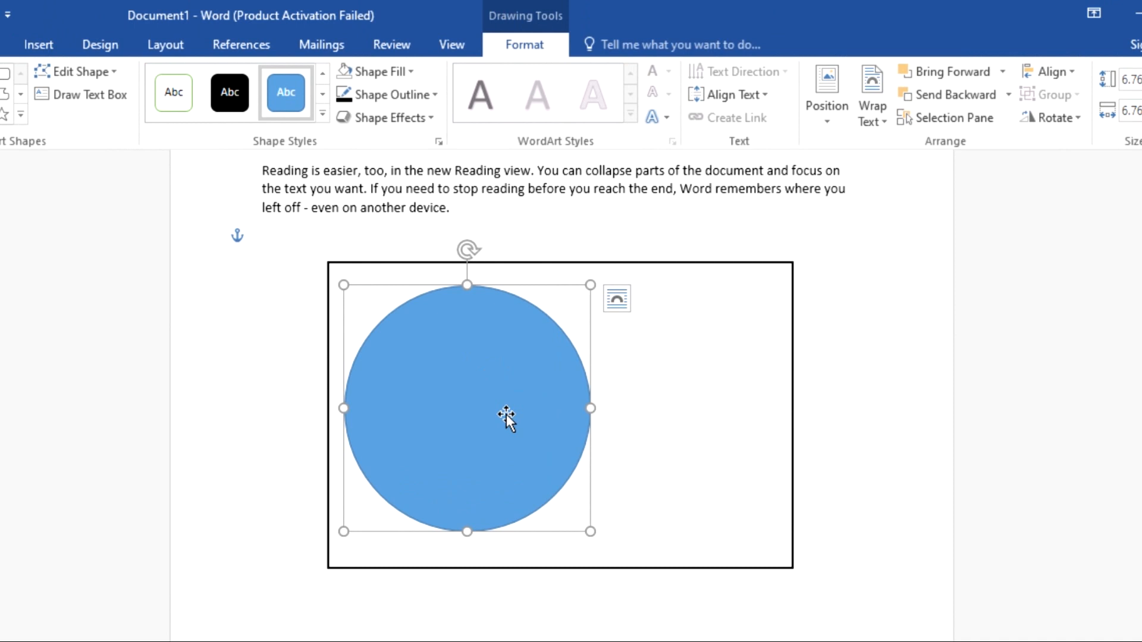
# Remove the circle's fill and give it a black outline with a weight of 1½ pt
pyautogui.click(409, 72)
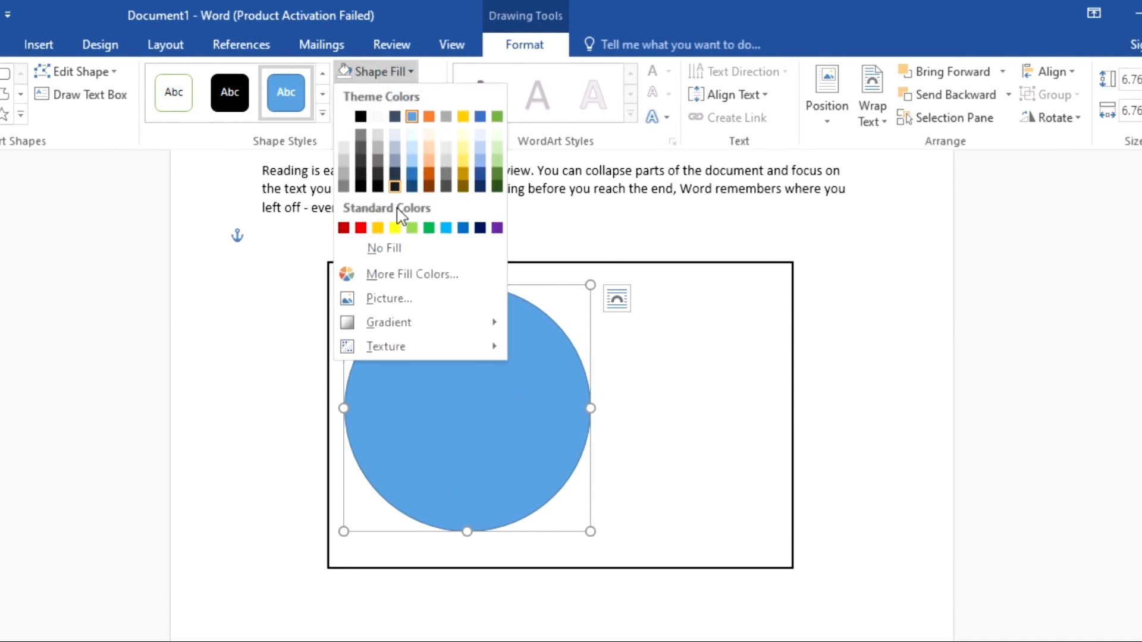
pyautogui.click(397, 250)
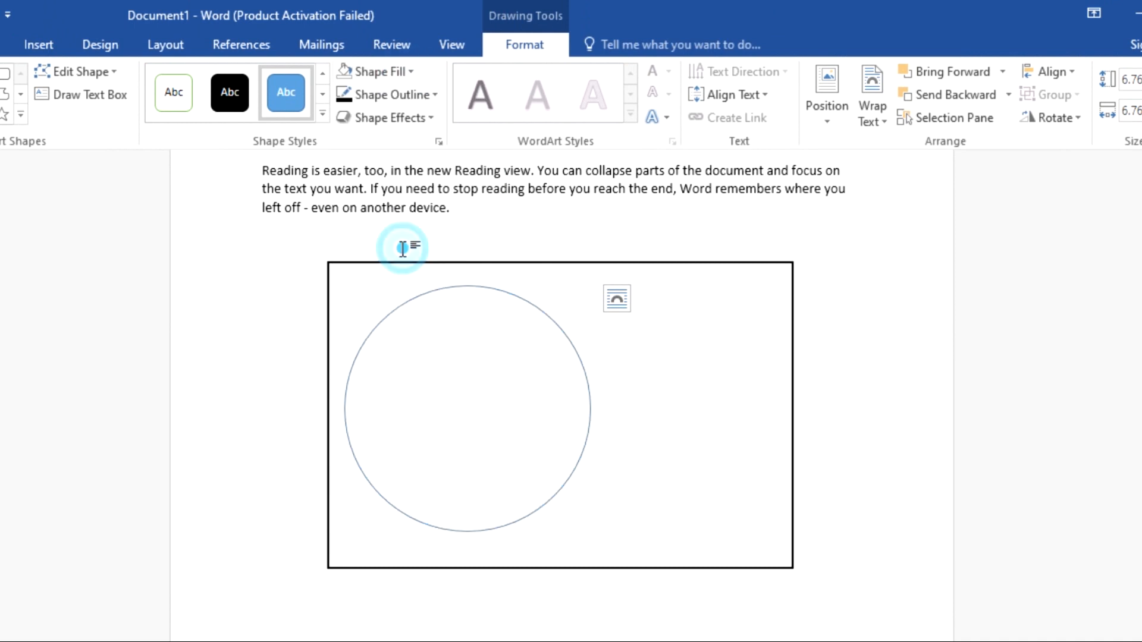
pyautogui.click(406, 95)
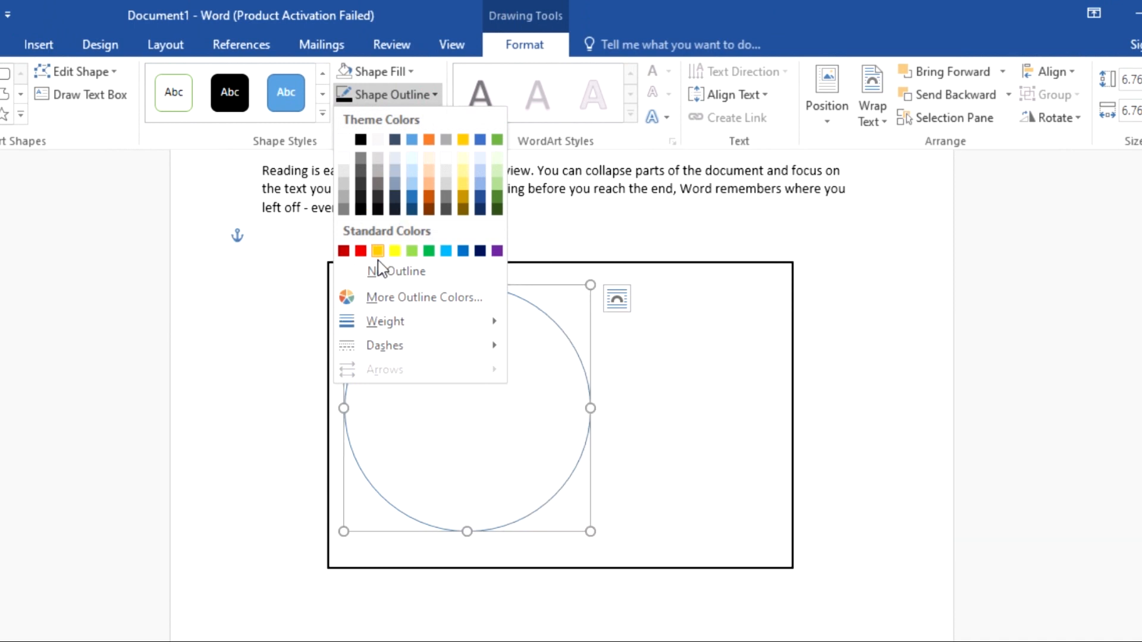
pyautogui.click(361, 139)
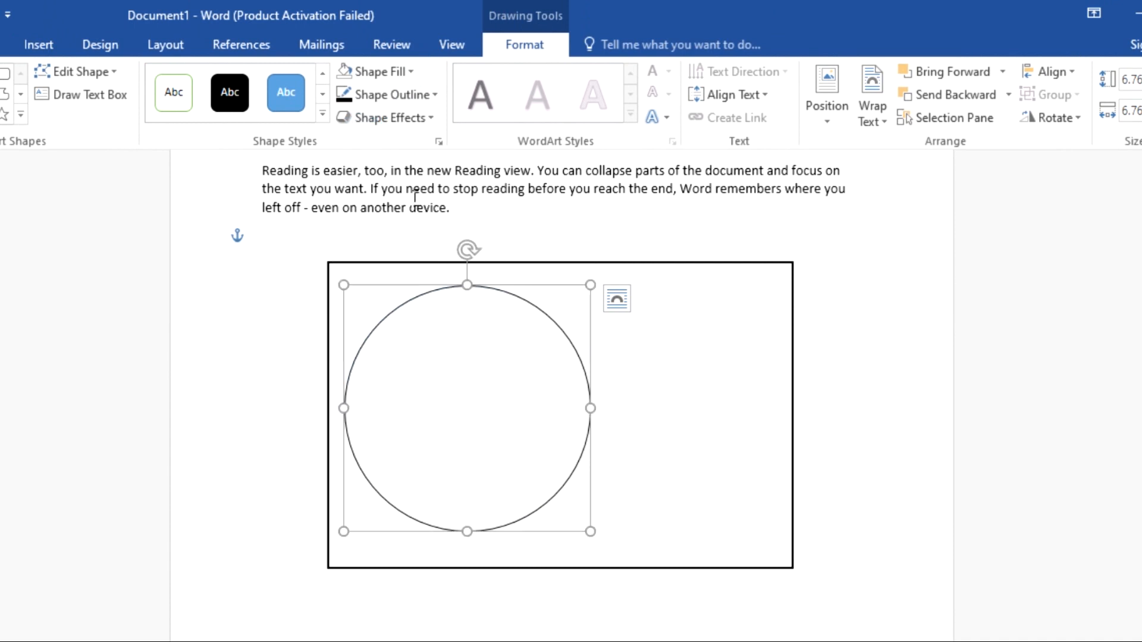
pyautogui.click(421, 96)
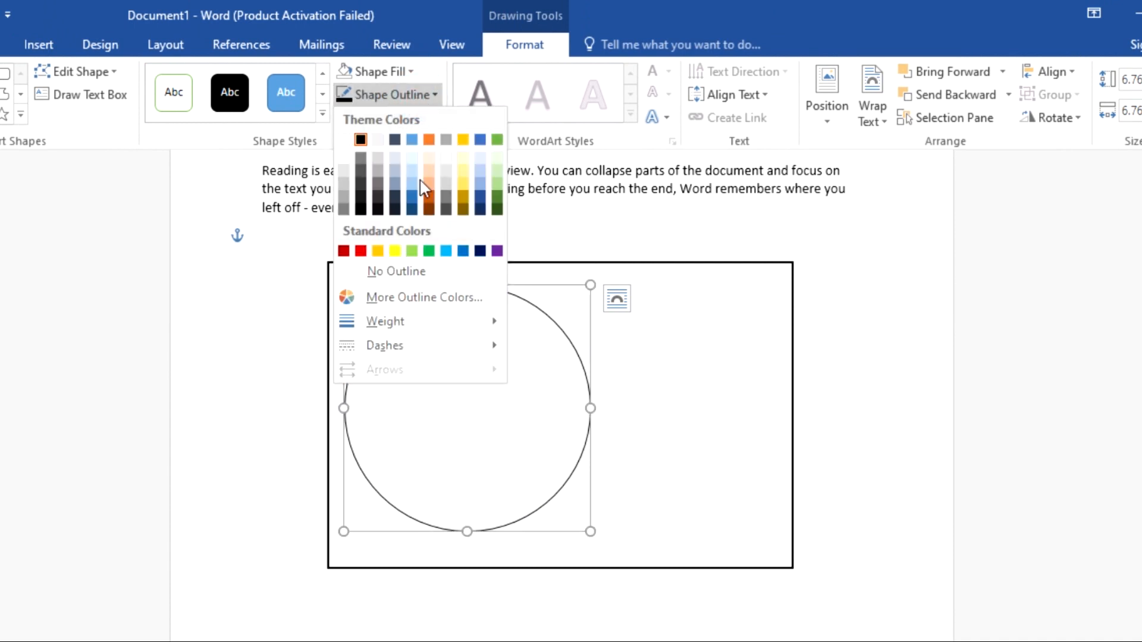
pyautogui.moveTo(438, 324)
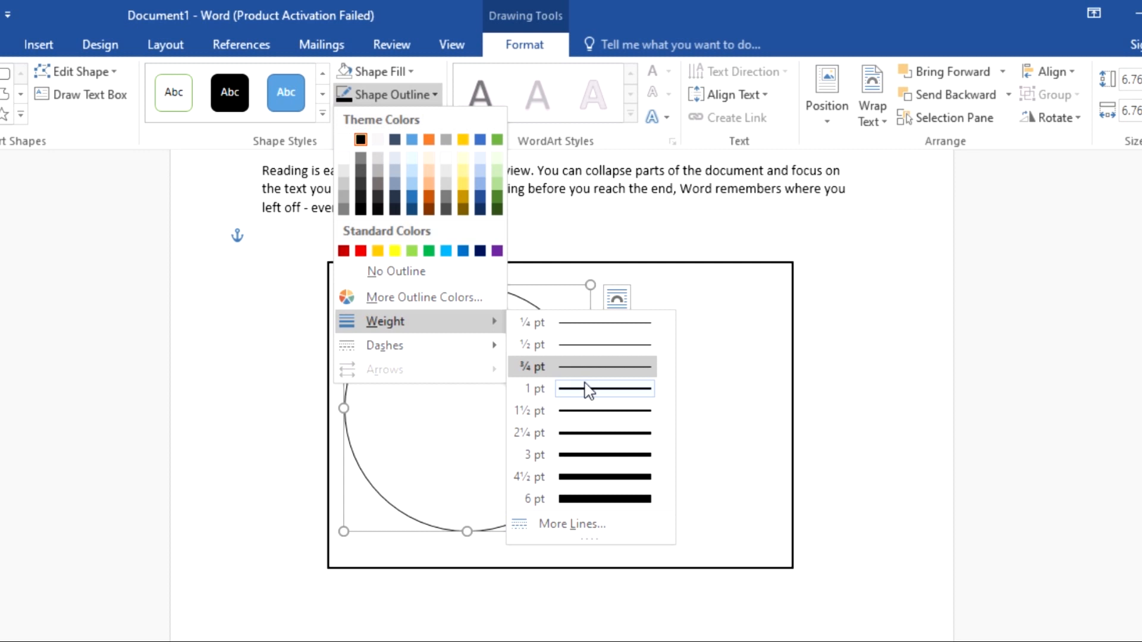
pyautogui.click(580, 416)
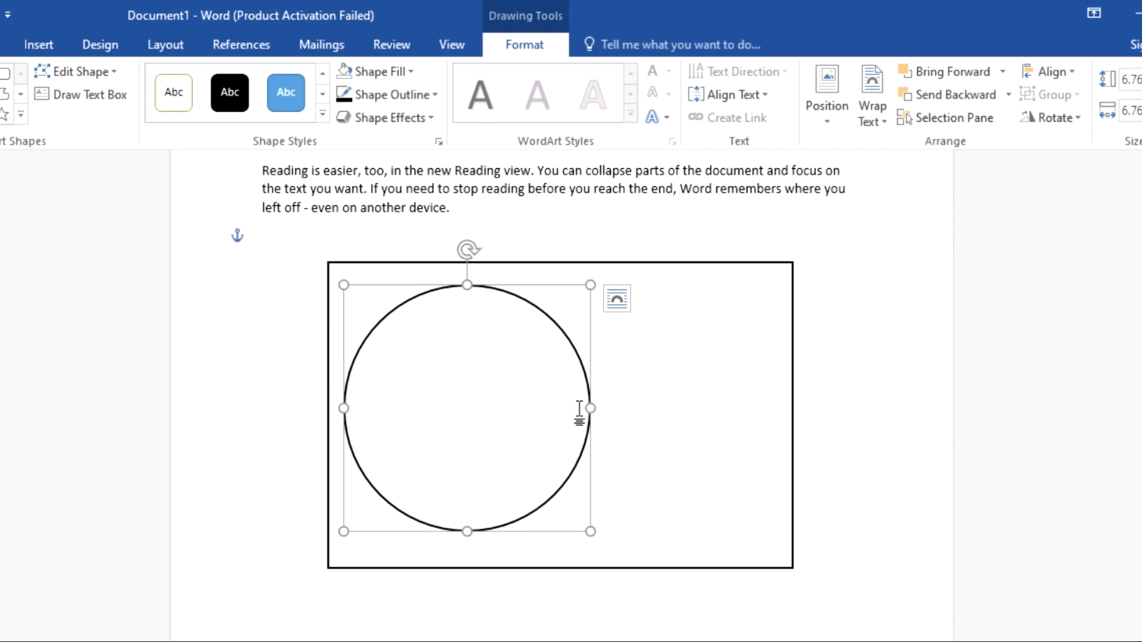
pyautogui.click(655, 350)
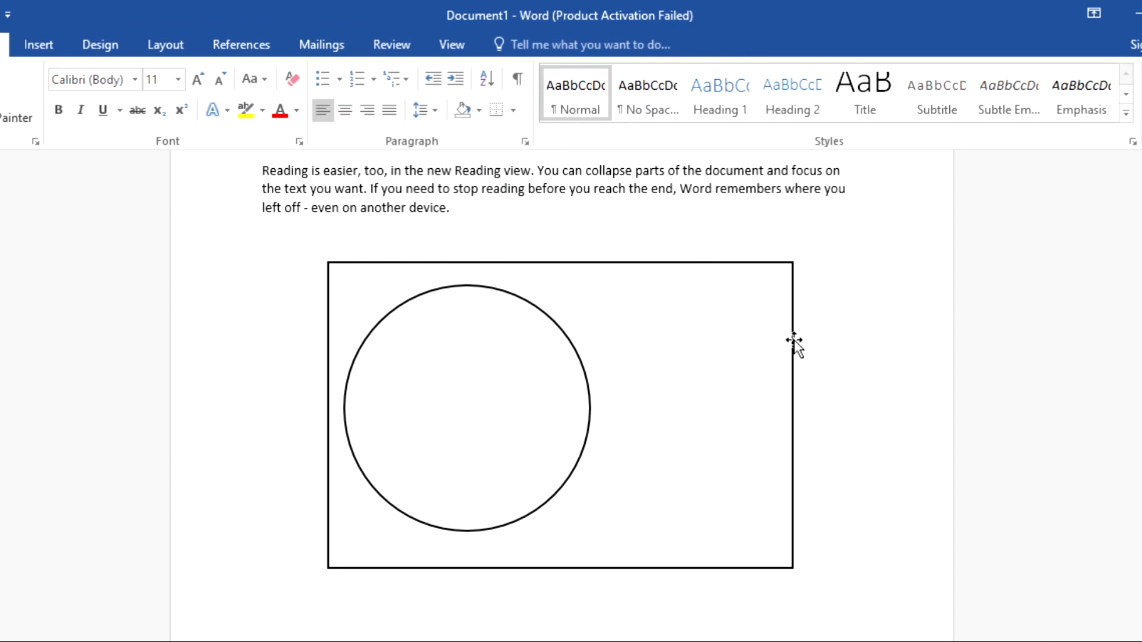
# Try placing an overlapping duplicate of the circle inside the rectangle, and undo the copy
pyautogui.click(577, 351)
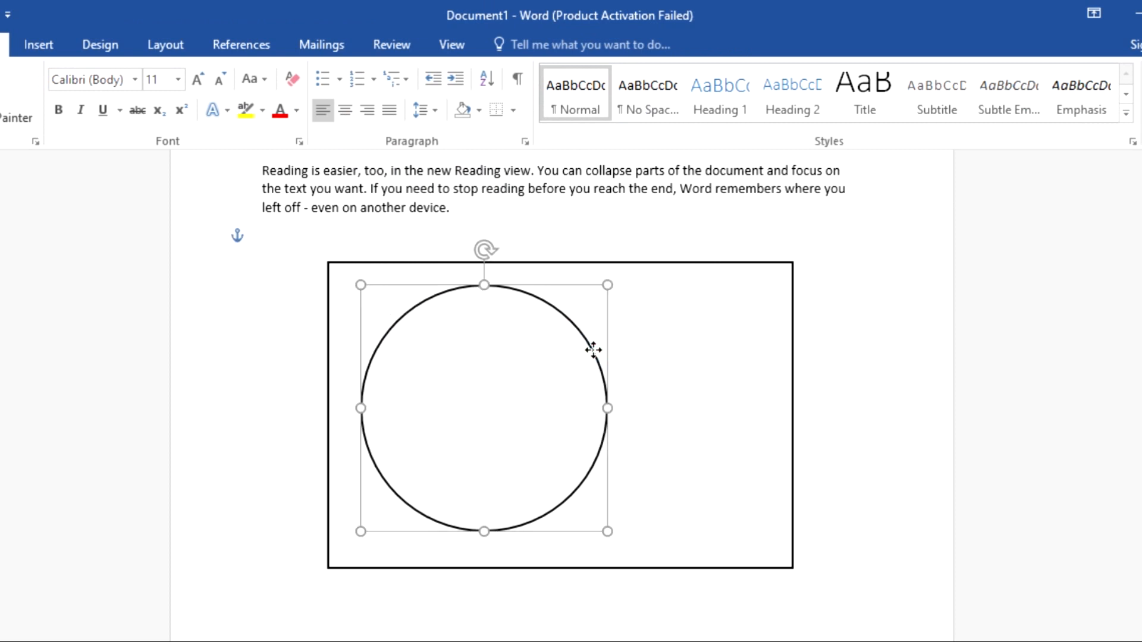
pyautogui.moveTo(577, 351); pyautogui.dragTo(579, 349)
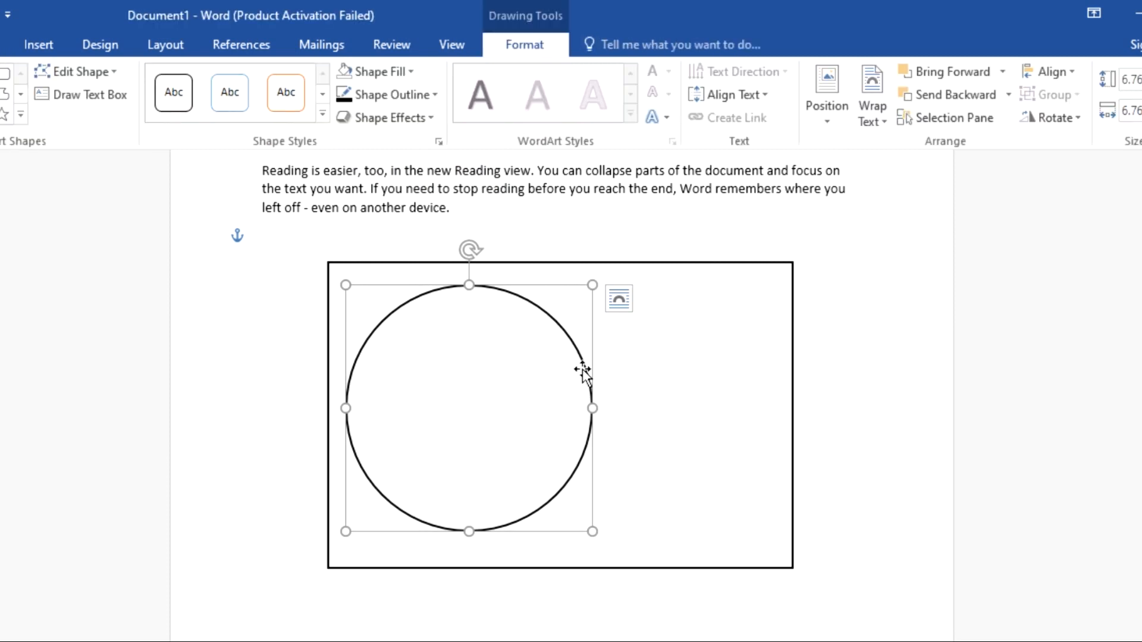
pyautogui.moveTo(581, 372); pyautogui.dragTo(595, 380)
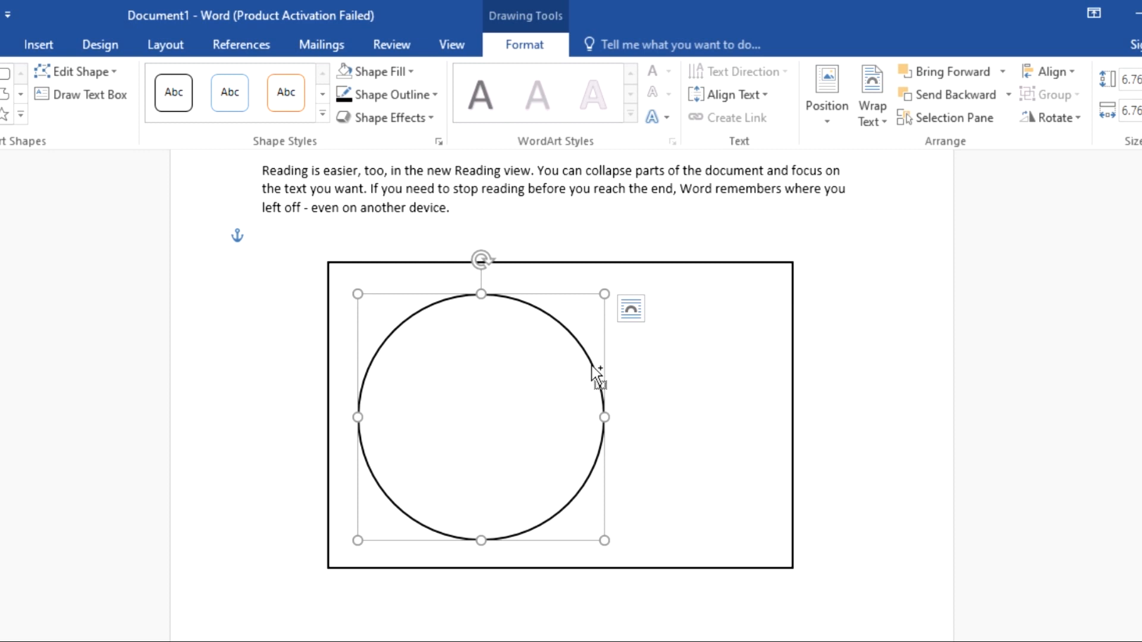
pyautogui.moveTo(593, 368); pyautogui.dragTo(713, 365)
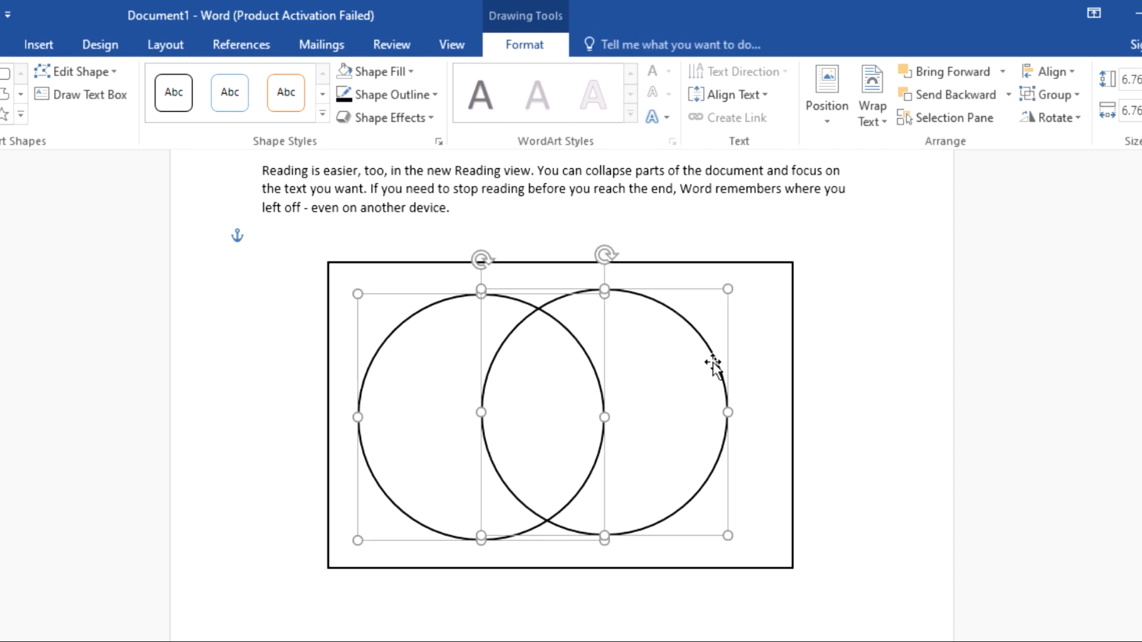
pyautogui.click(740, 448)
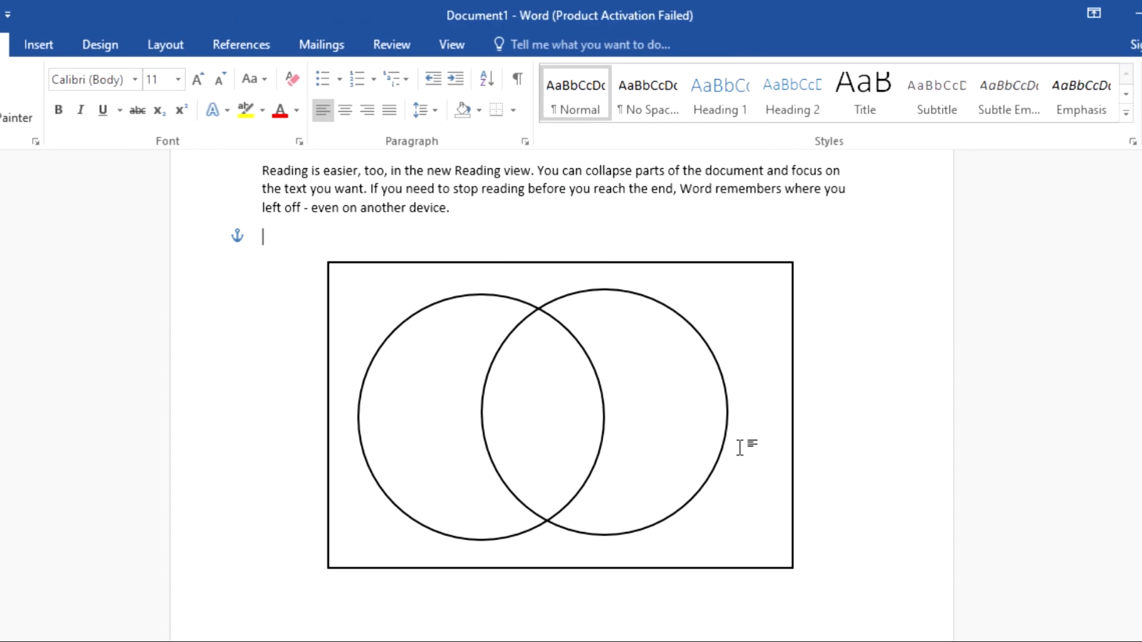
pyautogui.hotkey('ctrl', 'z')
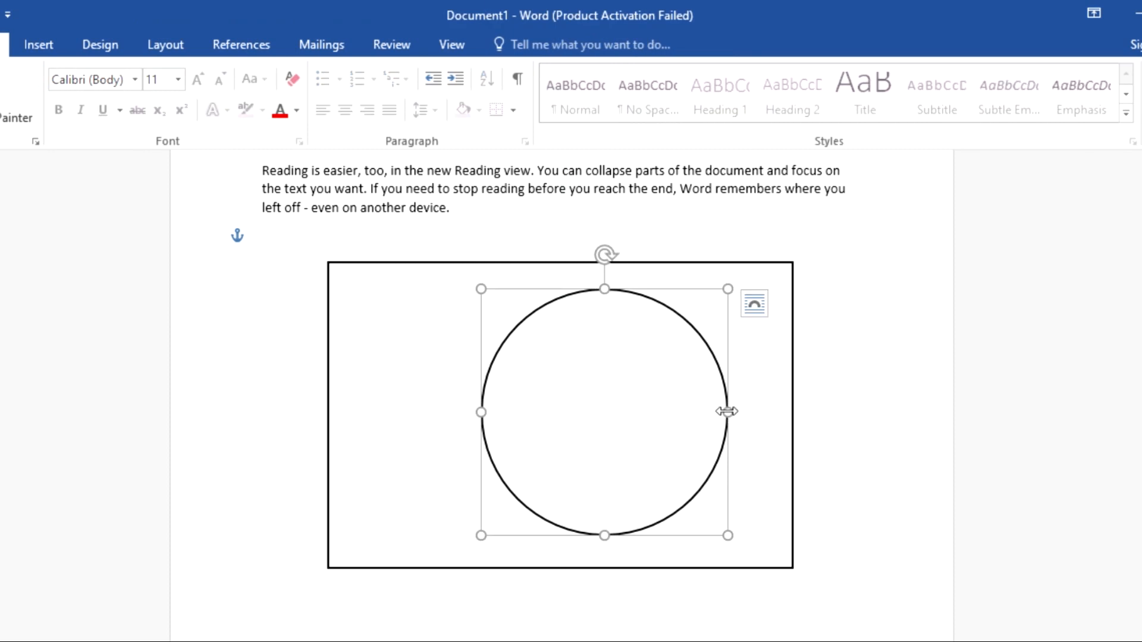
# Move the circle back toward the rectangle's left edge and duplicate it to the right so that the two circles overlap
pyautogui.click(718, 364)
pyautogui.moveTo(718, 364); pyautogui.dragTo(595, 366)
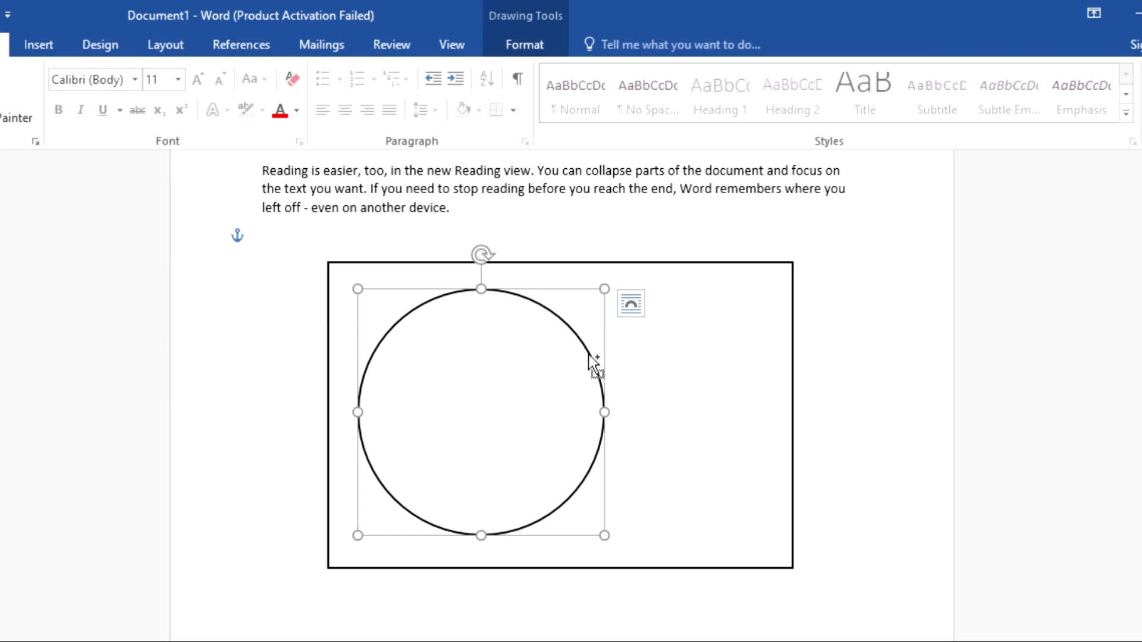
pyautogui.moveTo(588, 355); pyautogui.dragTo(734, 345)
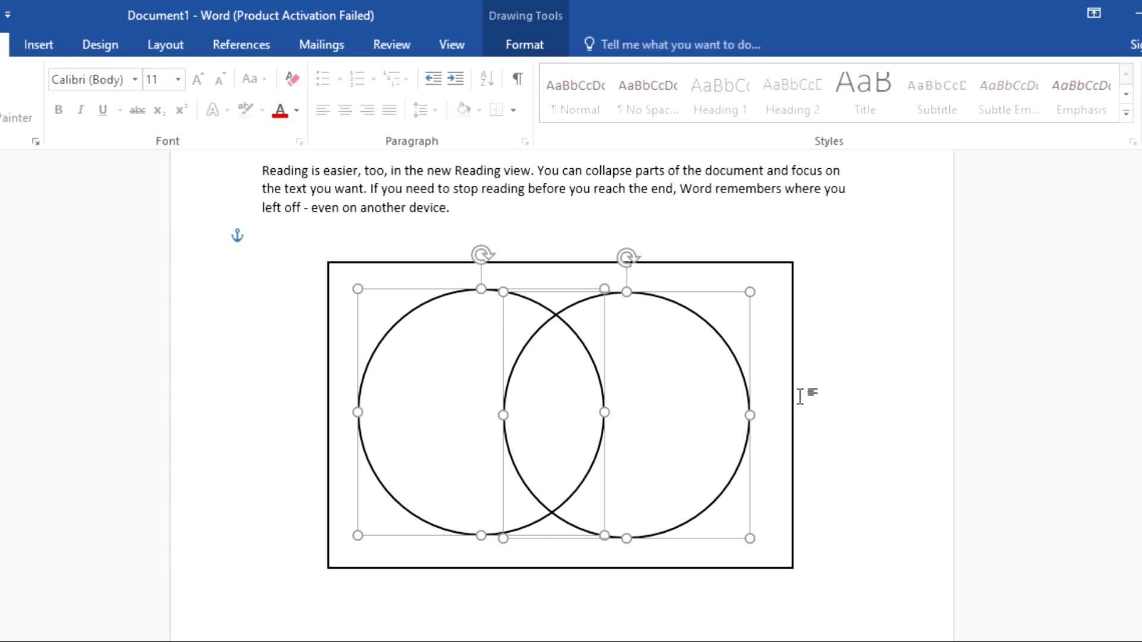
pyautogui.click(816, 384)
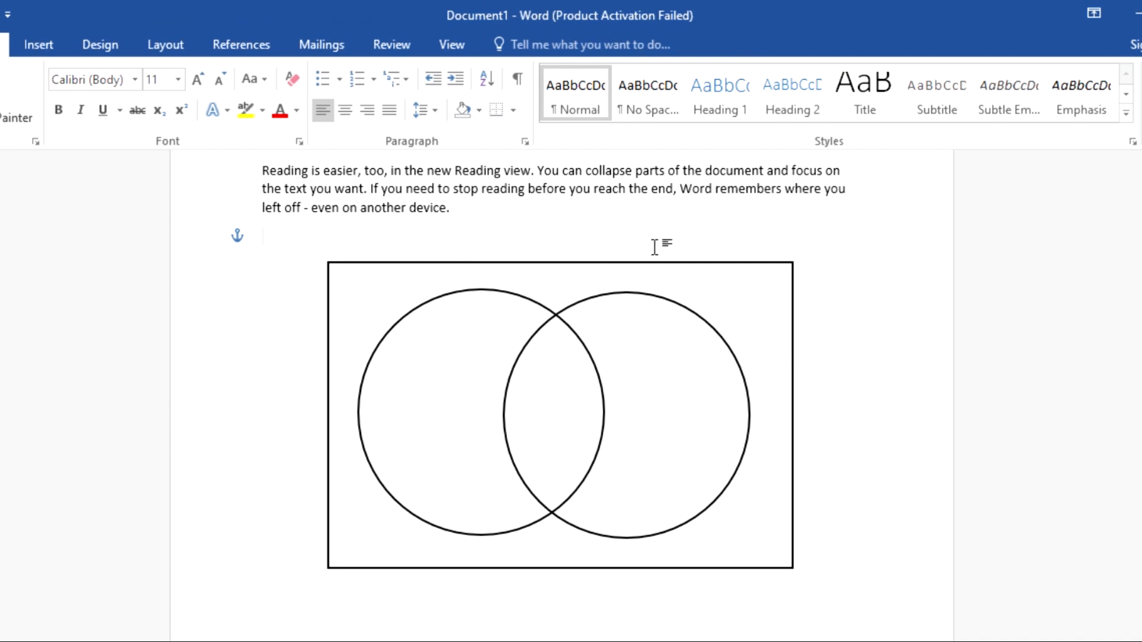
# Move the rectangle up slightly around the two circles
pyautogui.click(566, 263)
pyautogui.moveTo(565, 263); pyautogui.dragTo(565, 253)
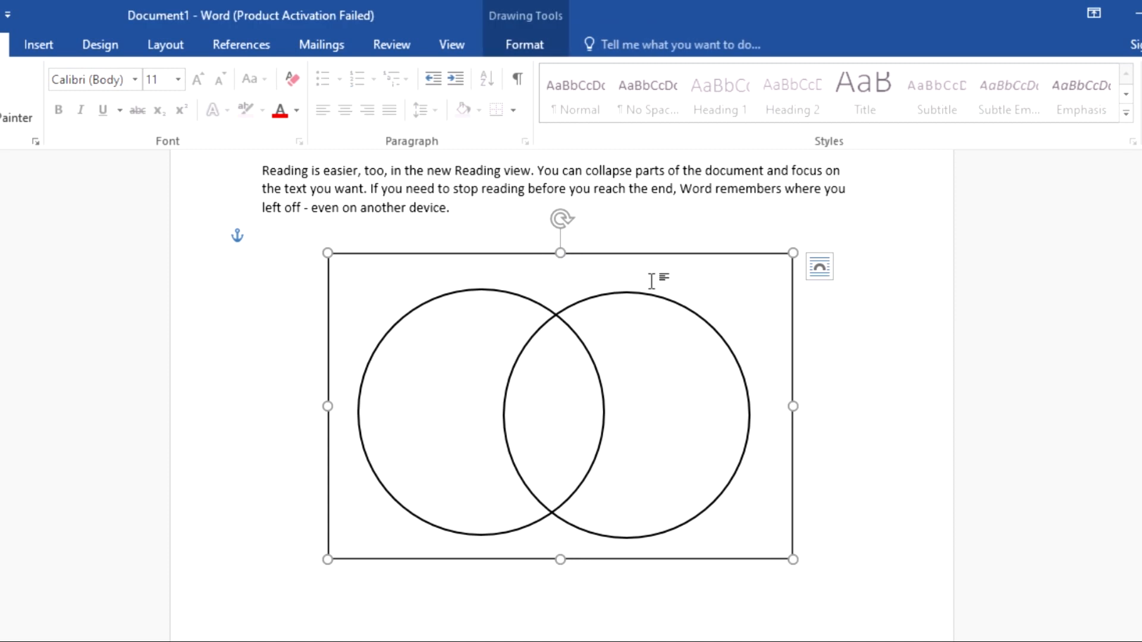
pyautogui.click(829, 362)
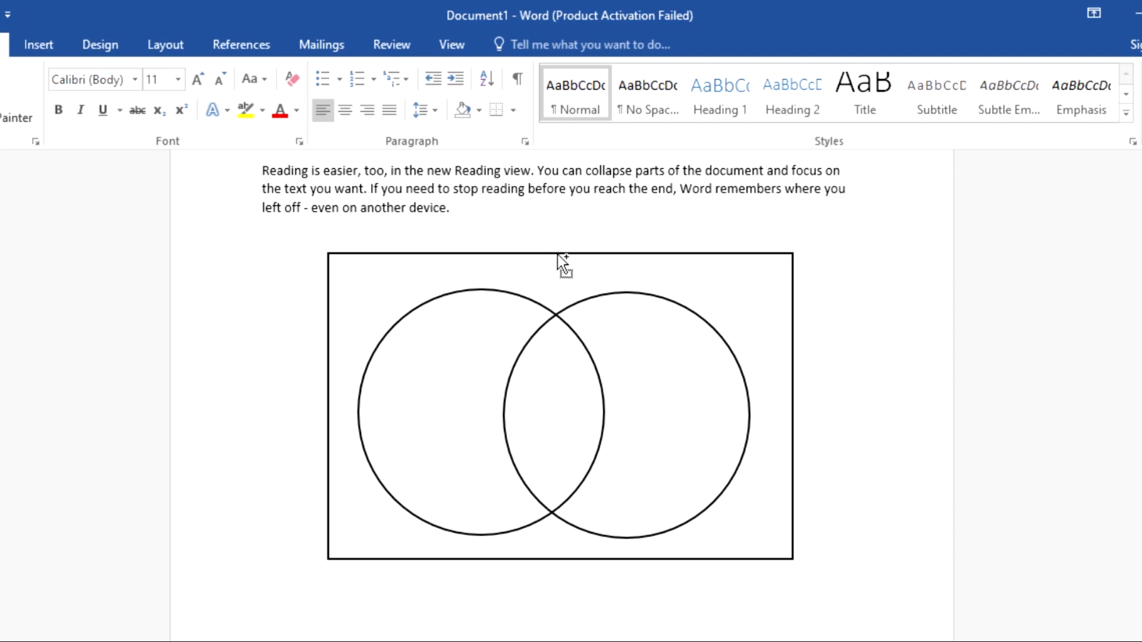
# Duplicate the rectangle and shrink the copy to a box about 1.6 cm wide and 0.7 cm high inside the left circle
pyautogui.moveTo(558, 254); pyautogui.dragTo(614, 349)
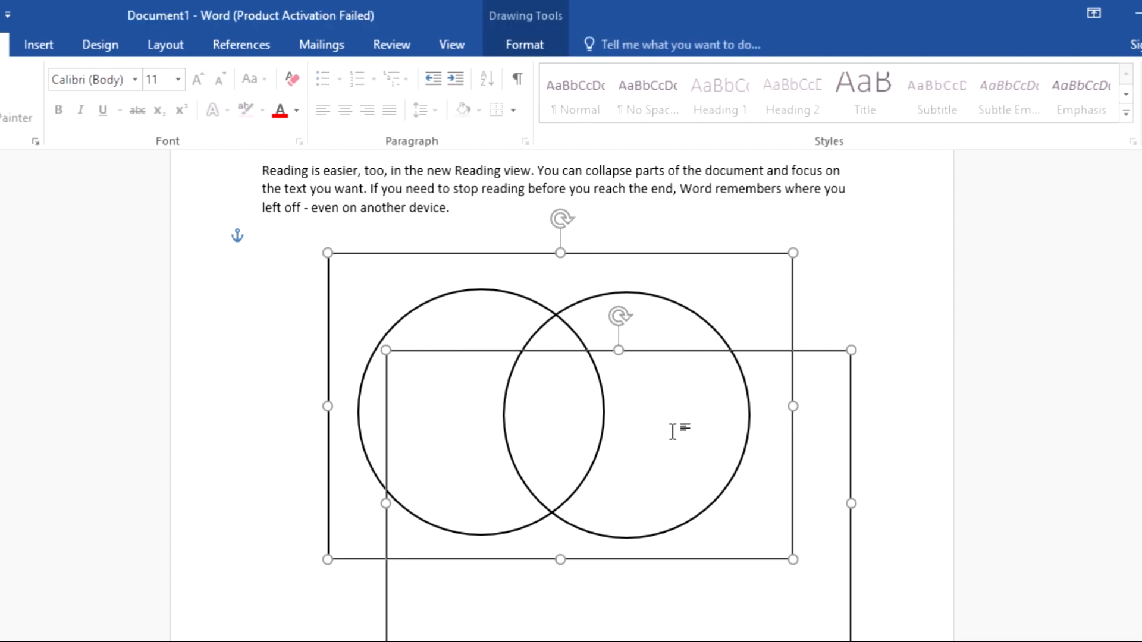
pyautogui.click(880, 253)
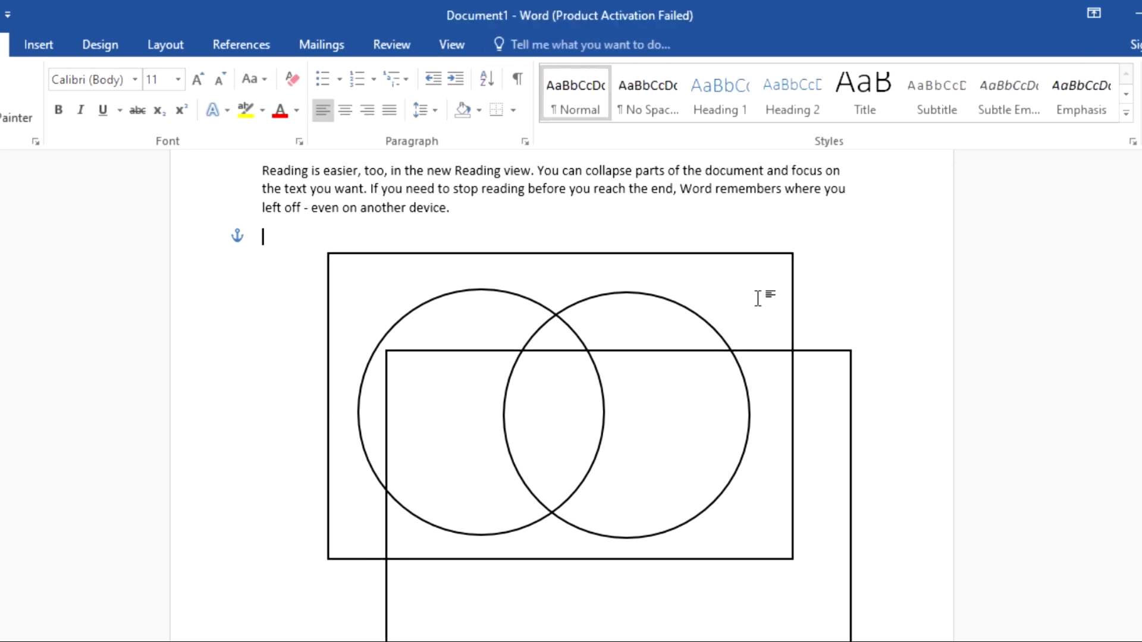
pyautogui.click(849, 509)
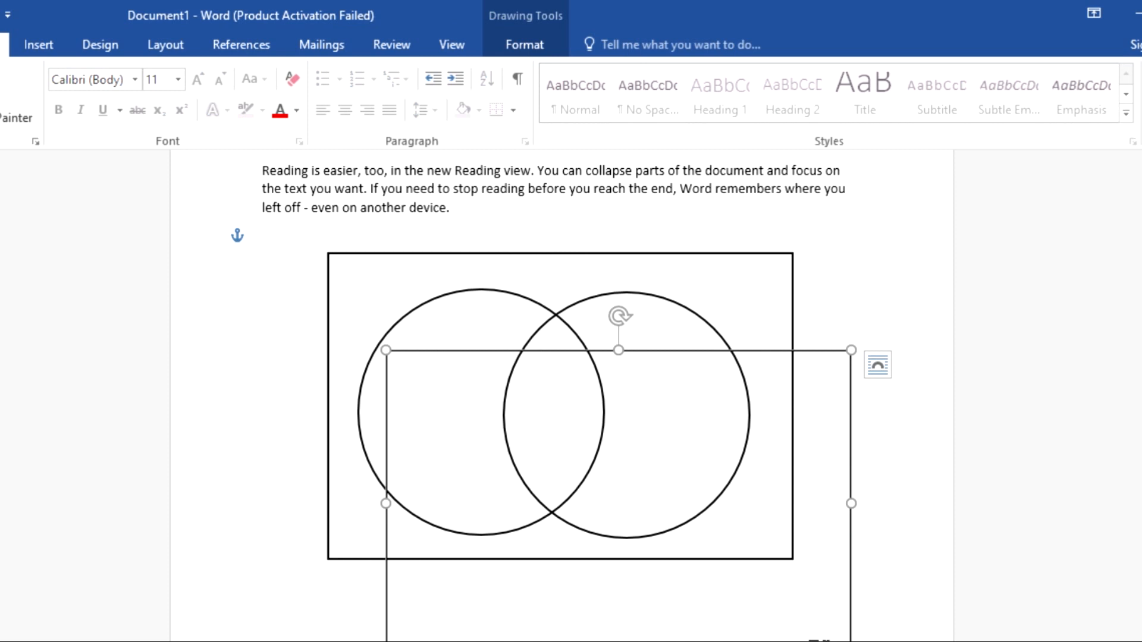
pyautogui.moveTo(851, 639); pyautogui.dragTo(443, 375)
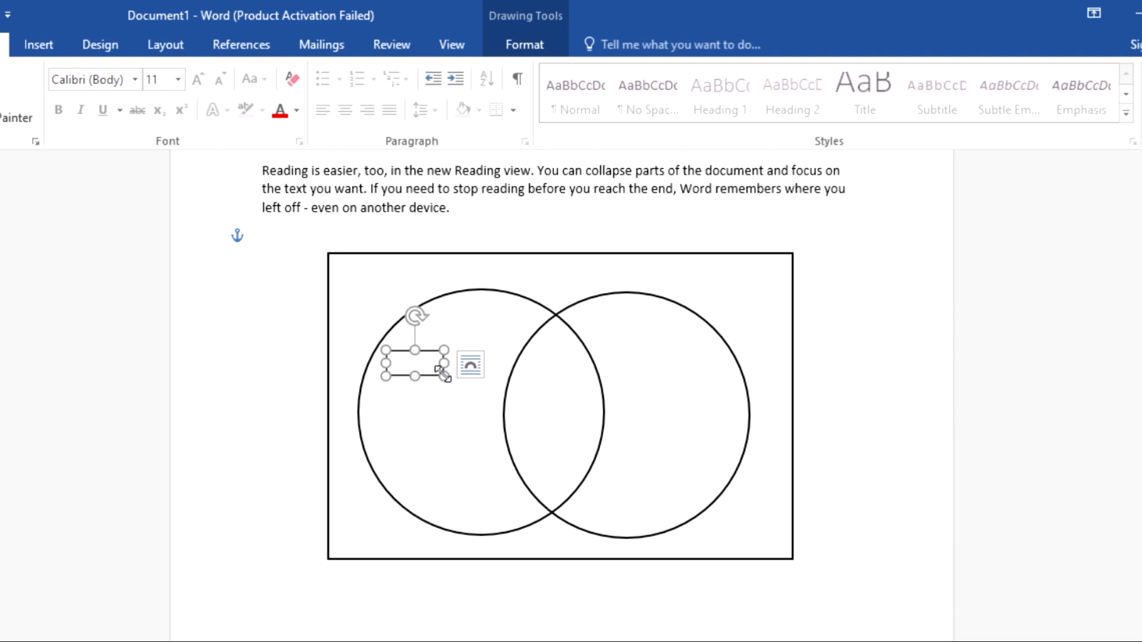
# Add the text A to the small box and align it left
pyautogui.rightClick(386, 348)
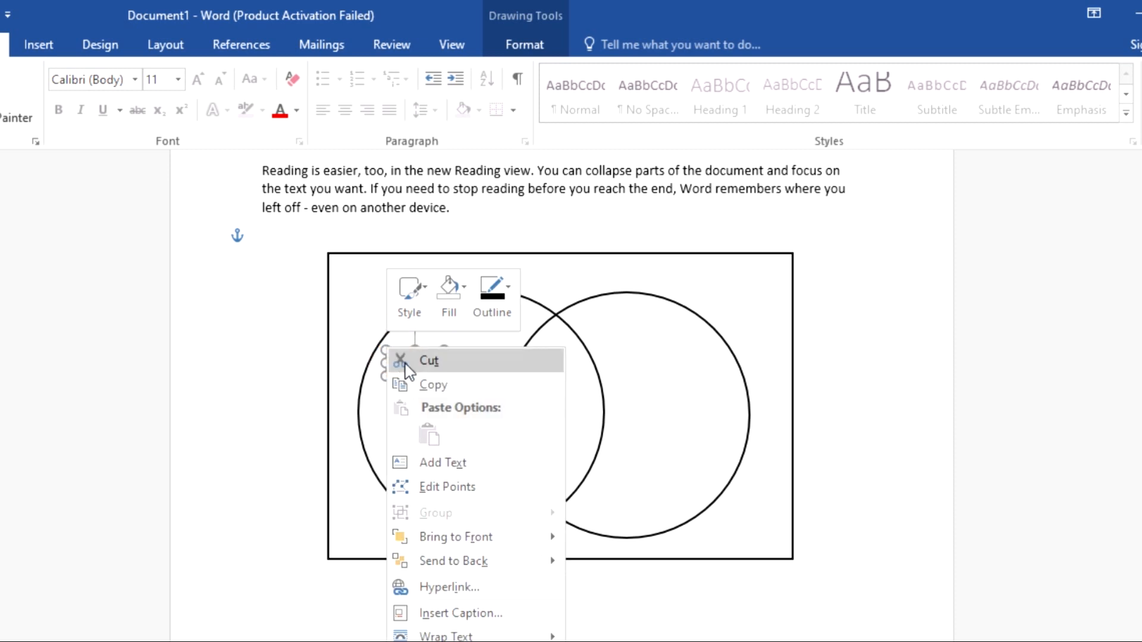
pyautogui.click(455, 460)
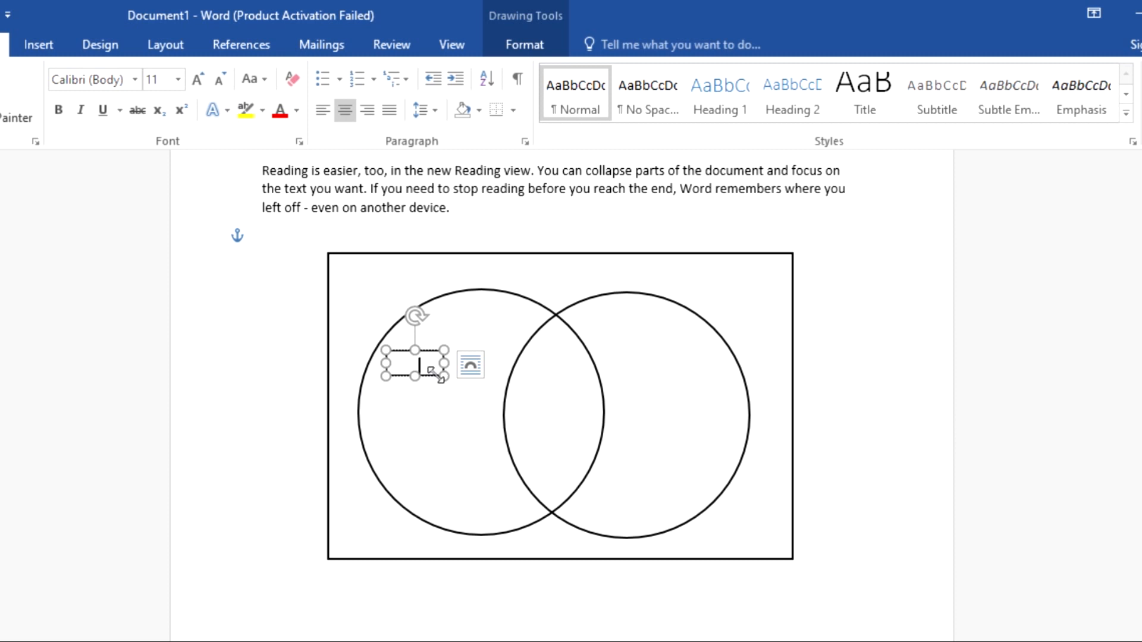
pyautogui.hotkey('ctrl', 'l')
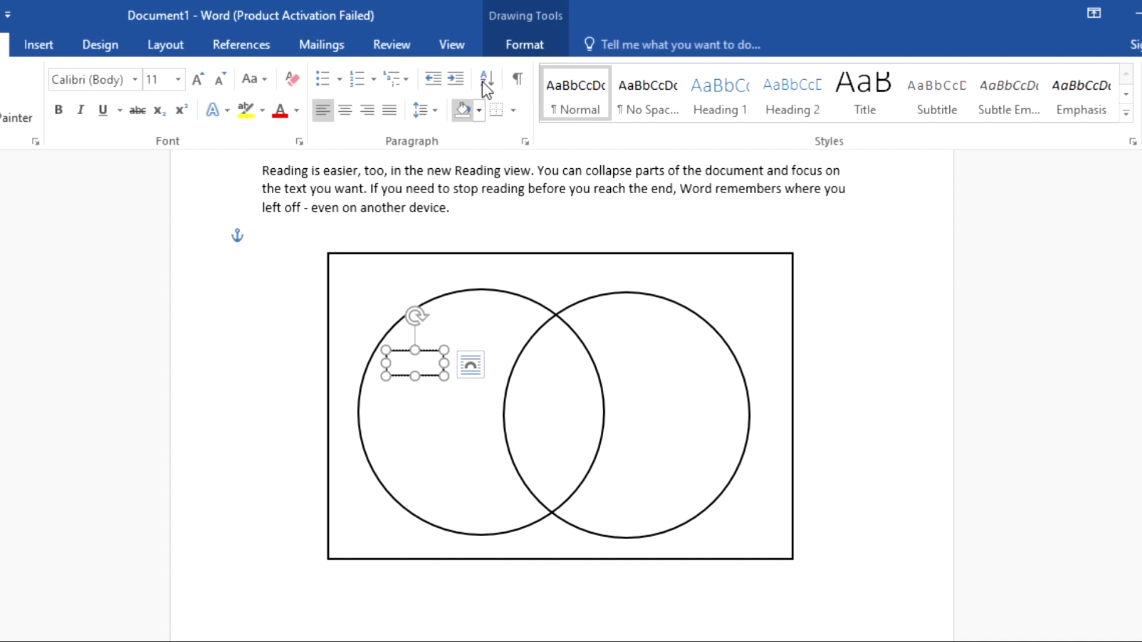
# Apply the black-outlined preset shape style to the label box and increase its height to about 1 cm
pyautogui.click(512, 44)
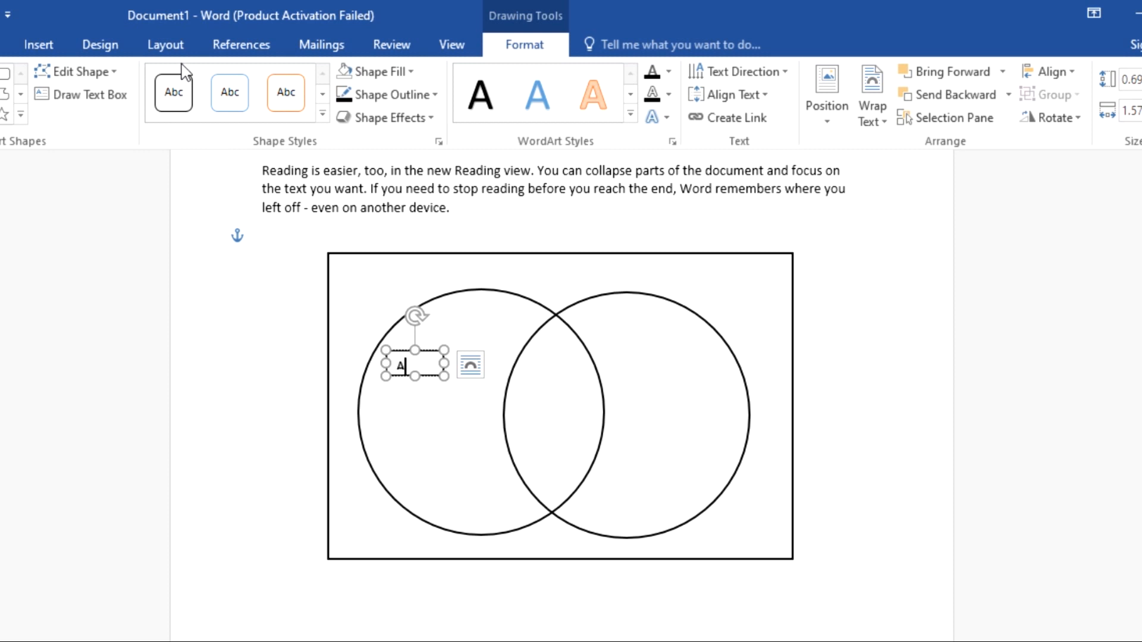
pyautogui.click(176, 94)
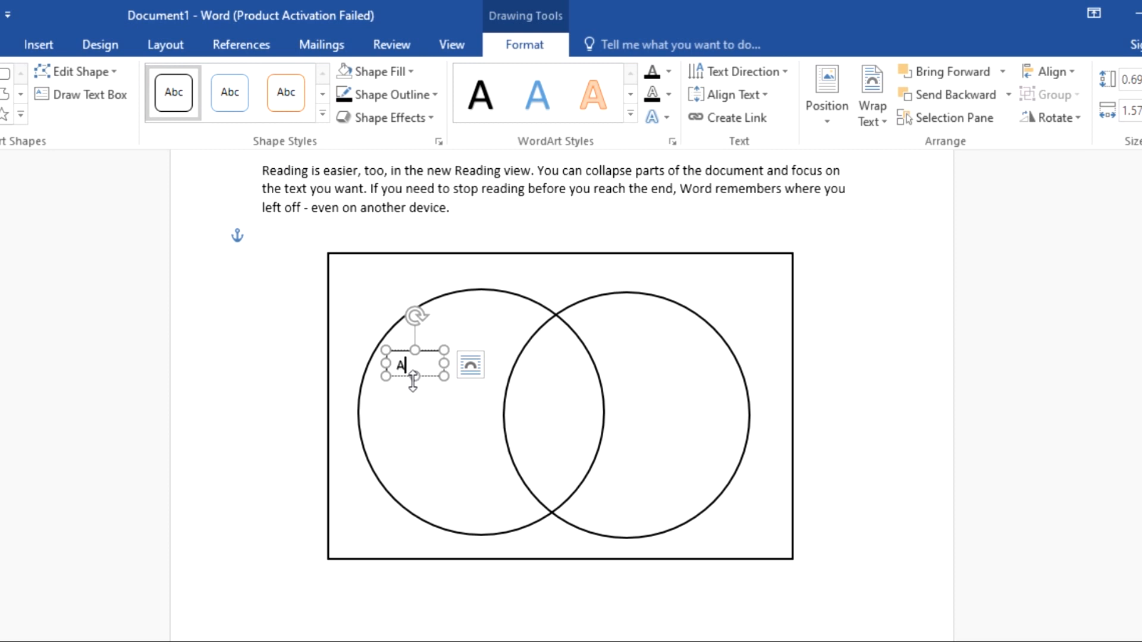
pyautogui.moveTo(413, 377); pyautogui.dragTo(413, 389)
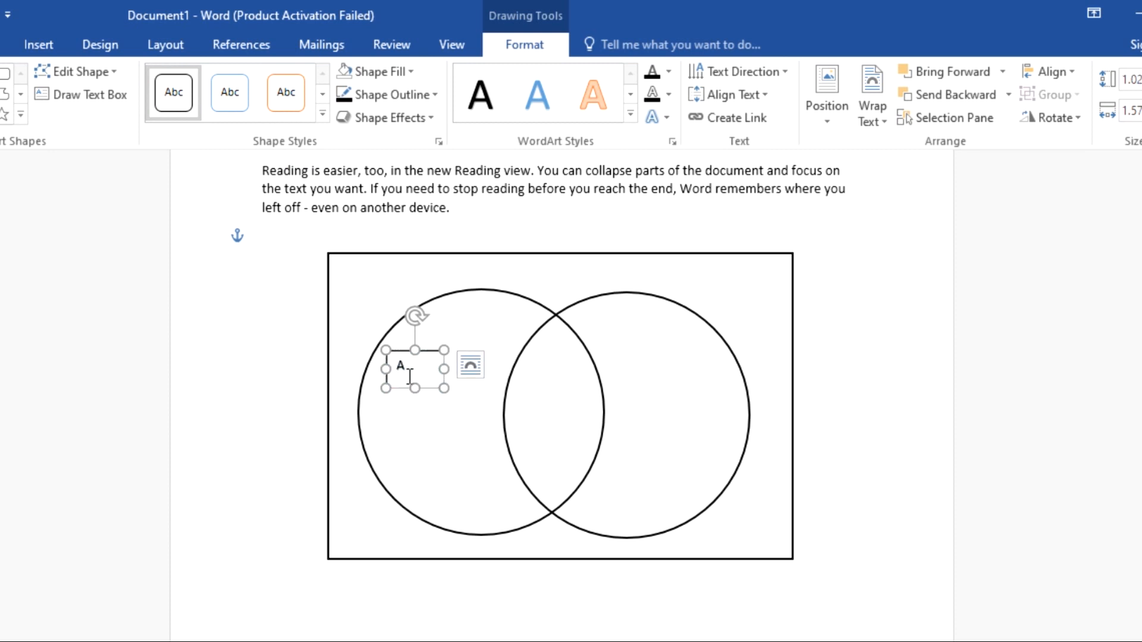
# Set the font size of the label A to 16
pyautogui.click(410, 364)
pyautogui.doubleClick(409, 365)
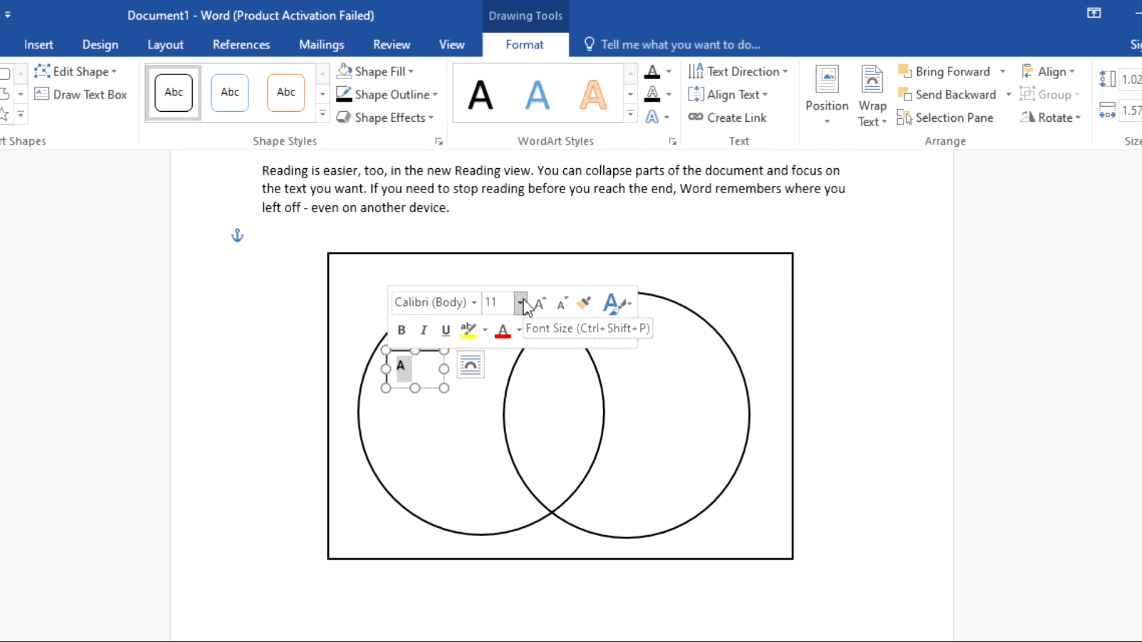
pyautogui.click(521, 304)
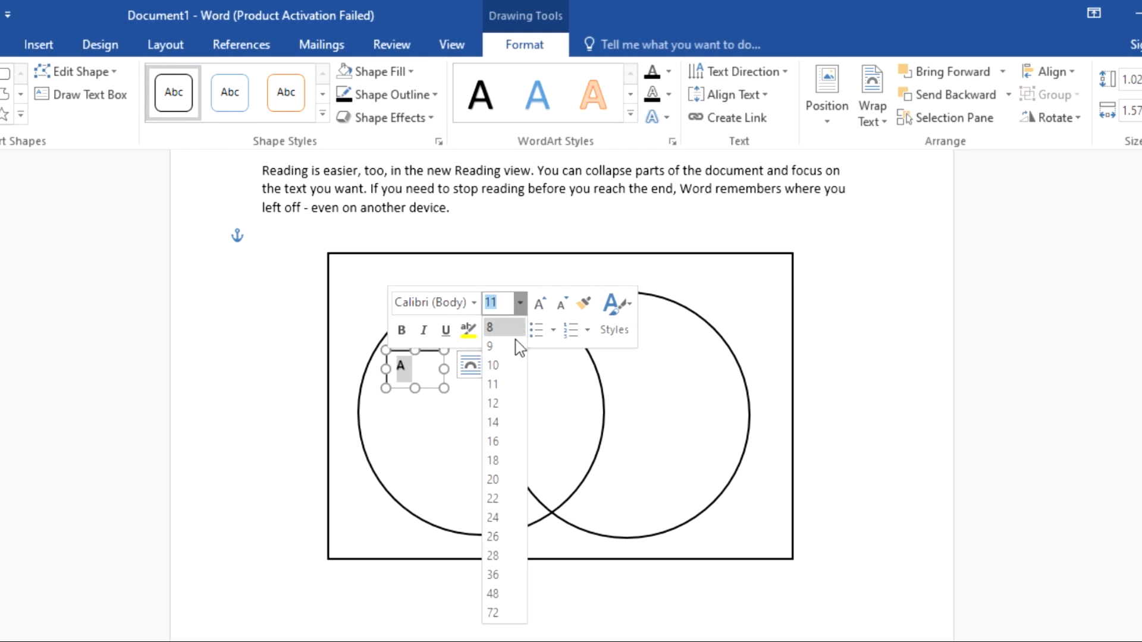
pyautogui.click(494, 441)
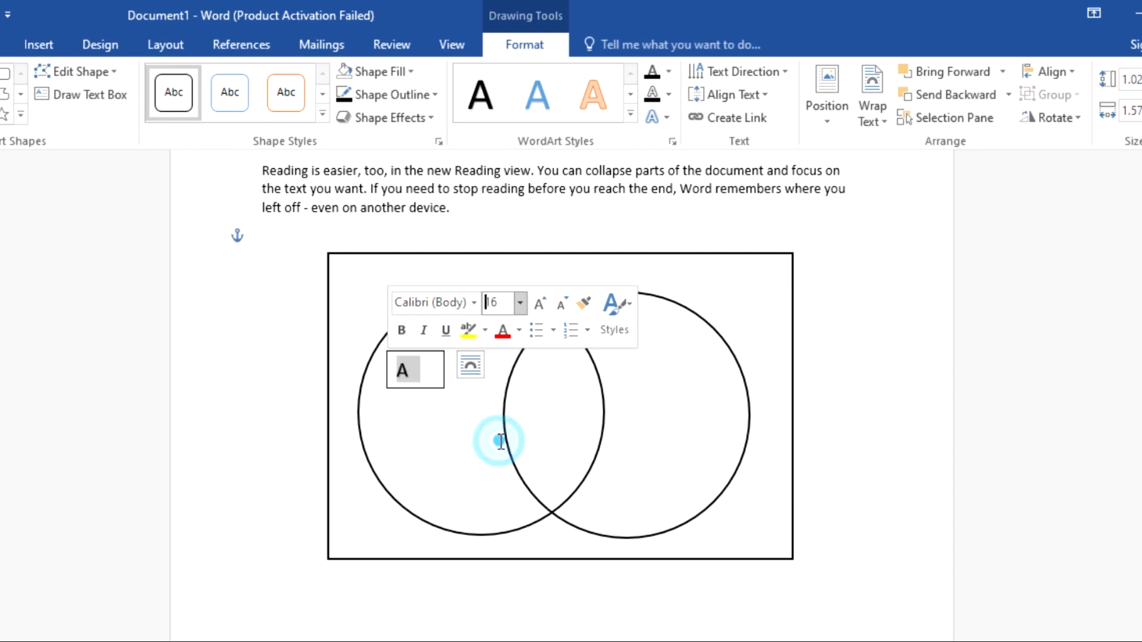
pyautogui.click(472, 430)
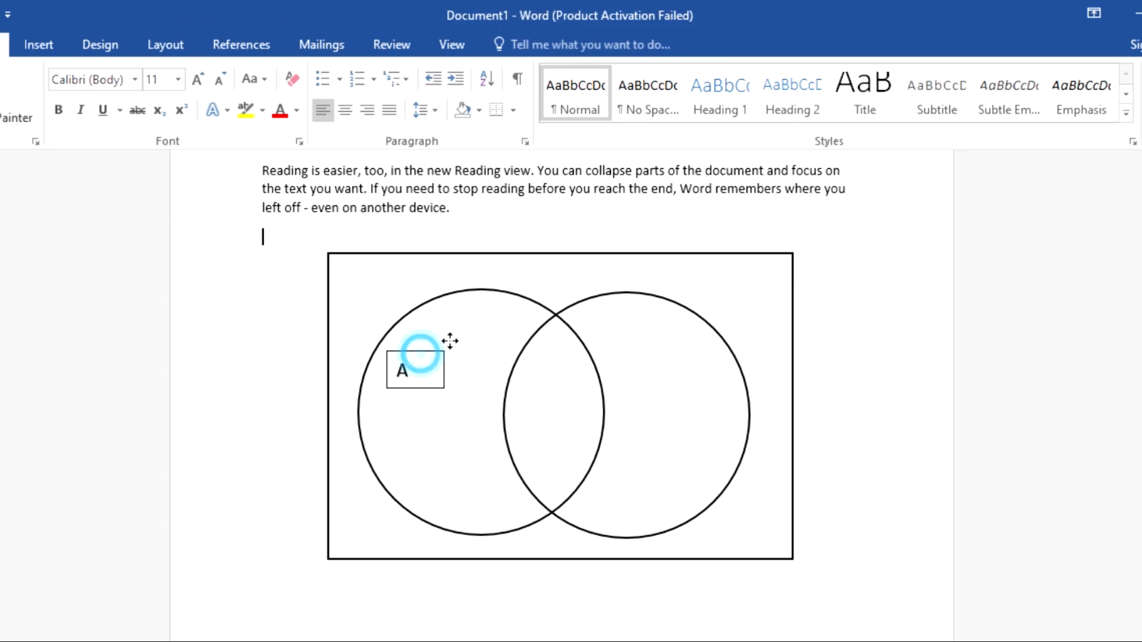
# Move the A label box onto the upper-left edge of the left circle
pyautogui.click(420, 353)
pyautogui.moveTo(484, 327)
pyautogui.mouseDown()
pyautogui.moveTo(485, 258)
pyautogui.moveTo(443, 327)
pyautogui.mouseUp()
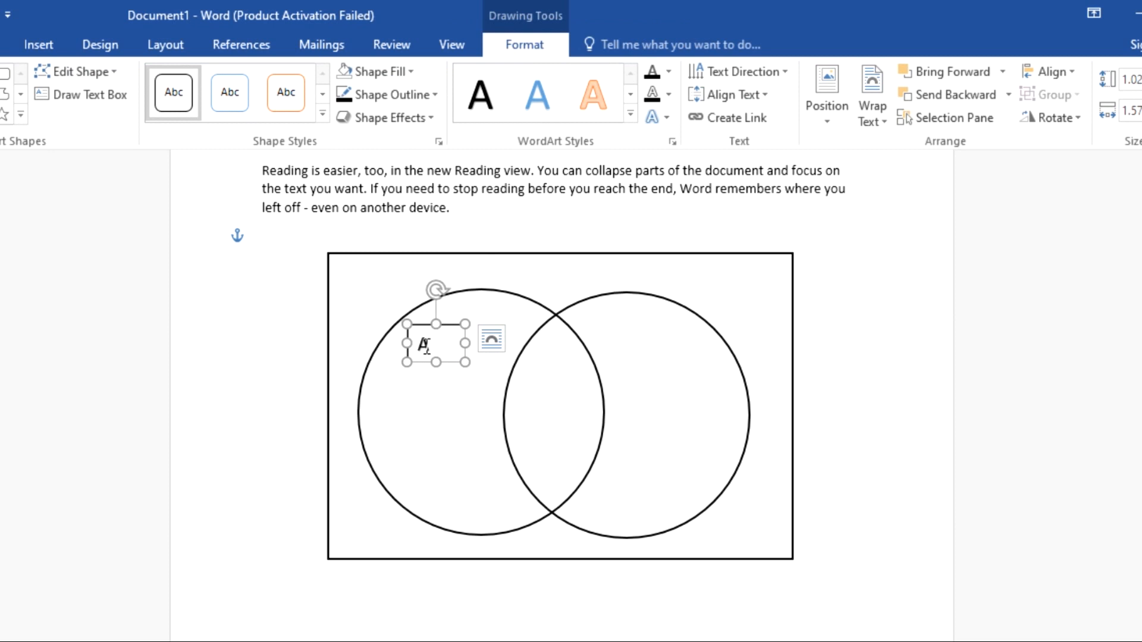
pyautogui.click(453, 326)
pyautogui.moveTo(464, 301); pyautogui.dragTo(431, 282)
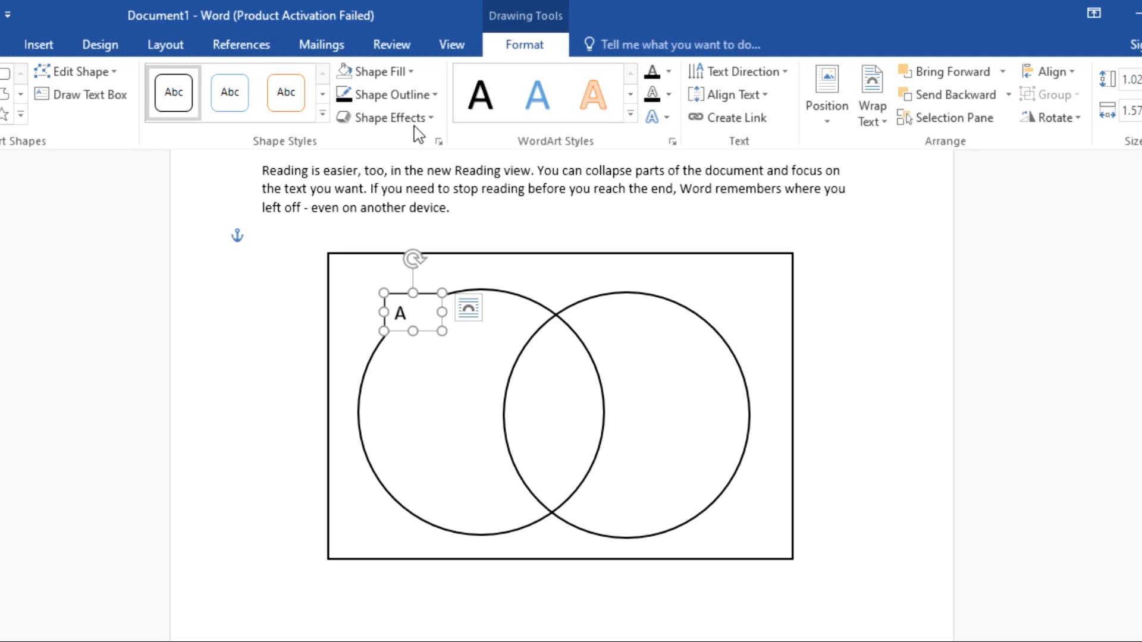
# Set the A label box to no fill so the circle's outline shows through it
pyautogui.click(418, 72)
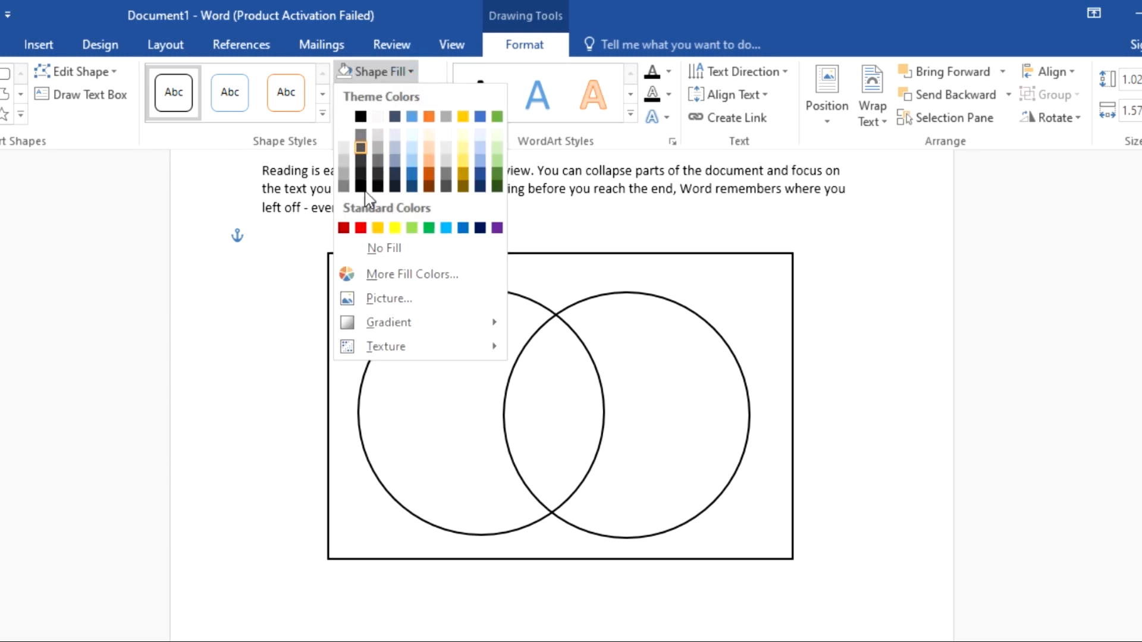
pyautogui.click(369, 249)
pyautogui.click(417, 369)
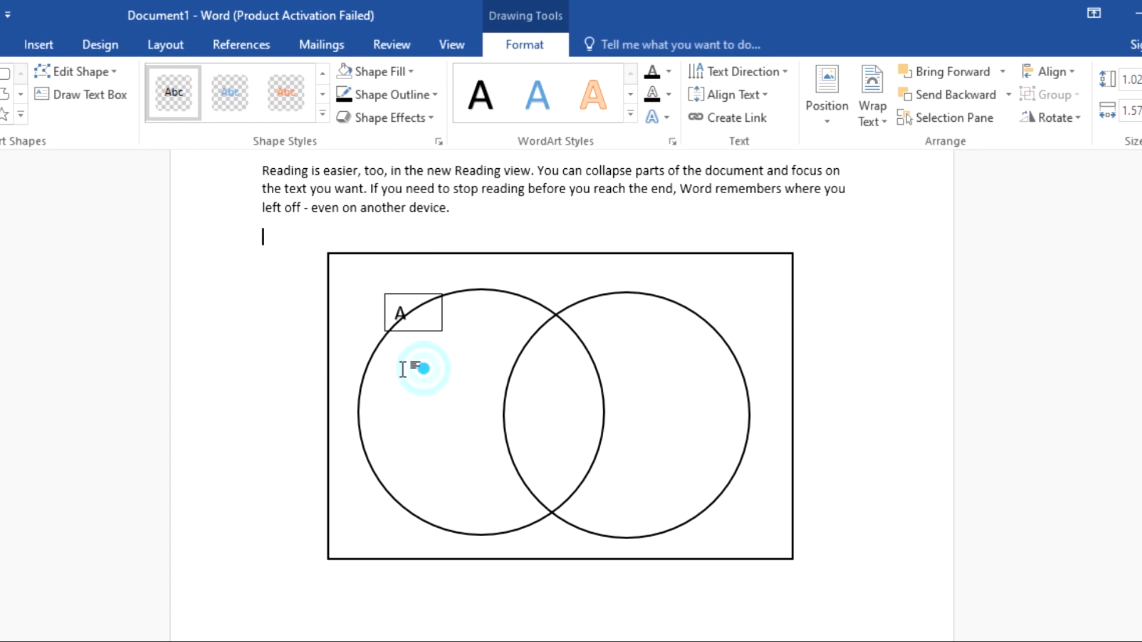
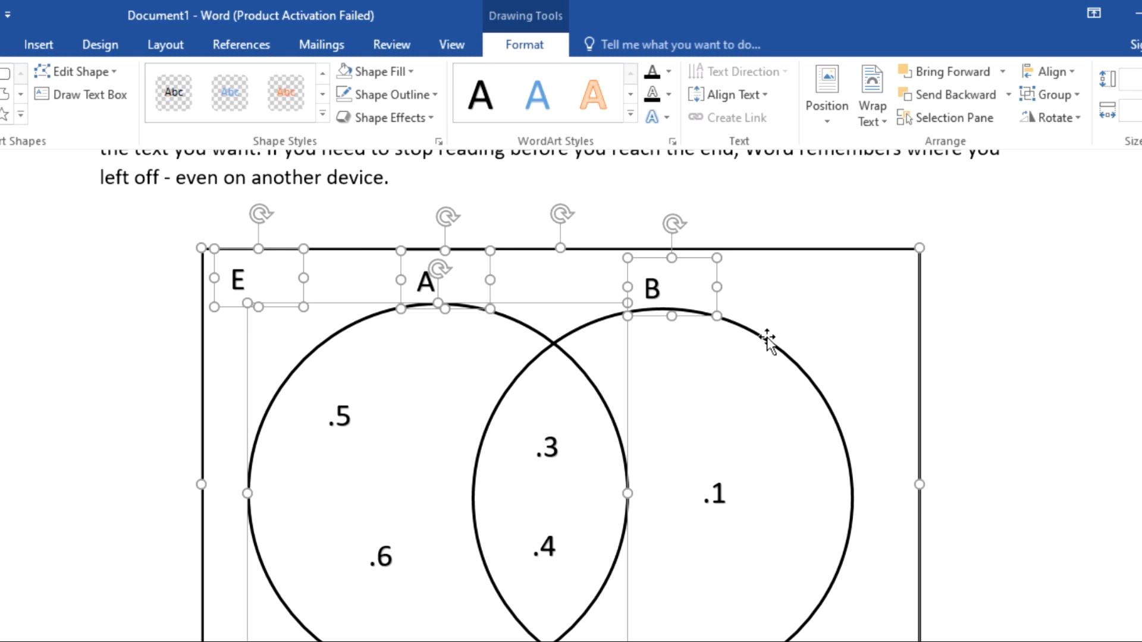
# Add the right circle and all the number labels to the current selection of shapes, and group everything into one object
pyautogui.keyDown('shift'); pyautogui.click(764, 334); pyautogui.keyUp('shift')
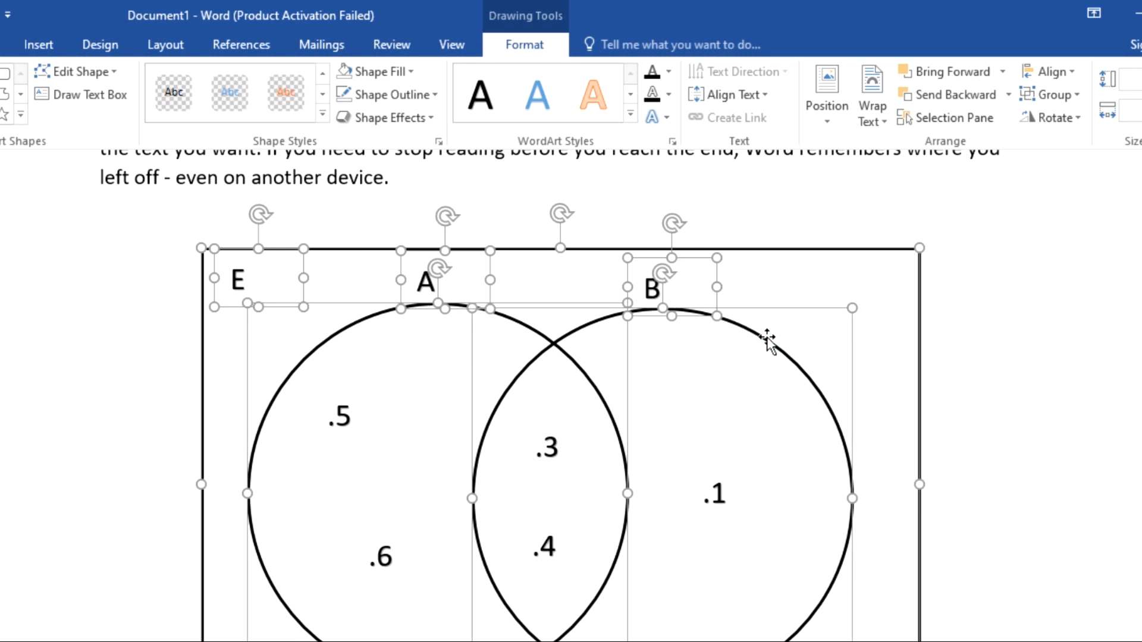
pyautogui.keyDown('shift'); pyautogui.click(700, 519); pyautogui.keyUp('shift')
pyautogui.keyDown('shift'); pyautogui.click(558, 473); pyautogui.keyUp('shift')
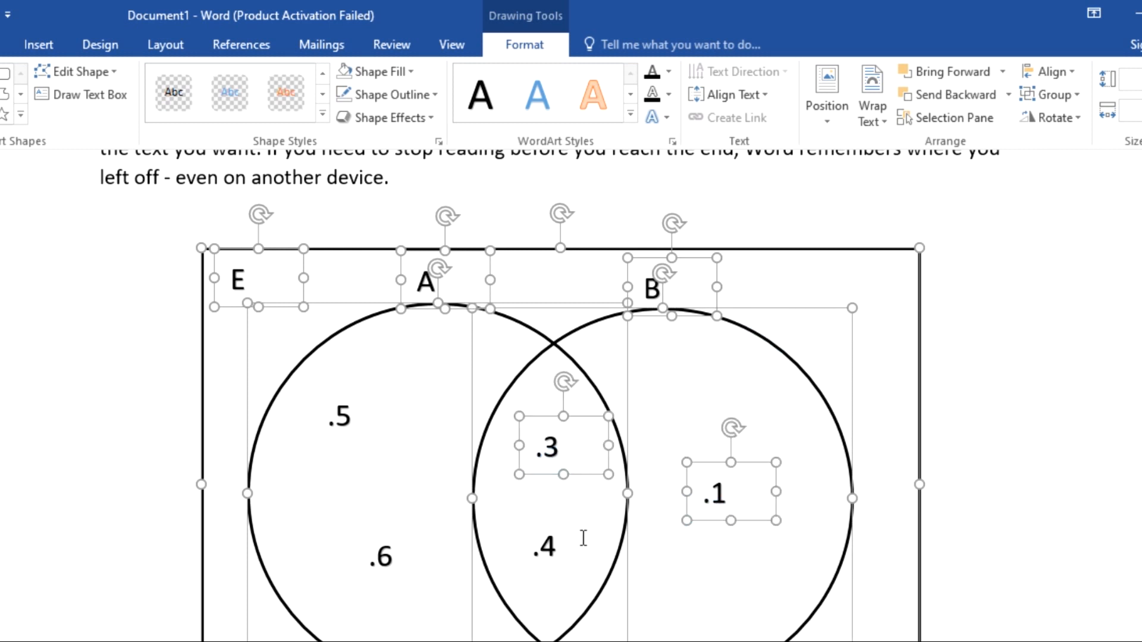
pyautogui.keyDown('shift'); pyautogui.click(542, 563); pyautogui.keyUp('shift')
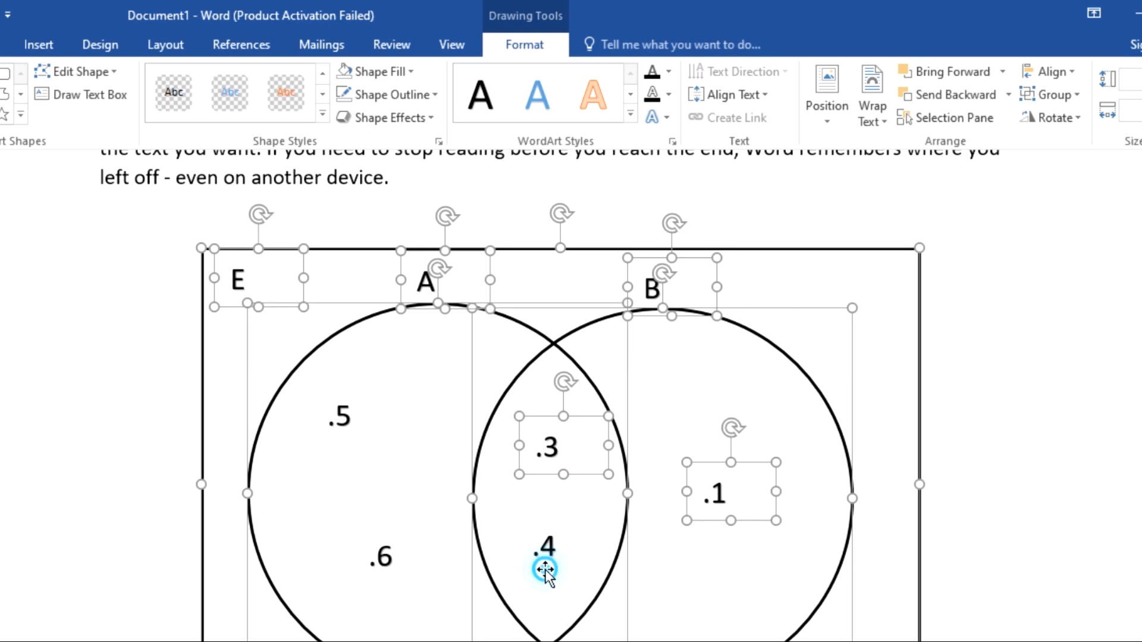
pyautogui.keyDown('shift'); pyautogui.click(374, 529); pyautogui.keyUp('shift')
pyautogui.keyDown('shift'); pyautogui.click(340, 433); pyautogui.keyUp('shift')
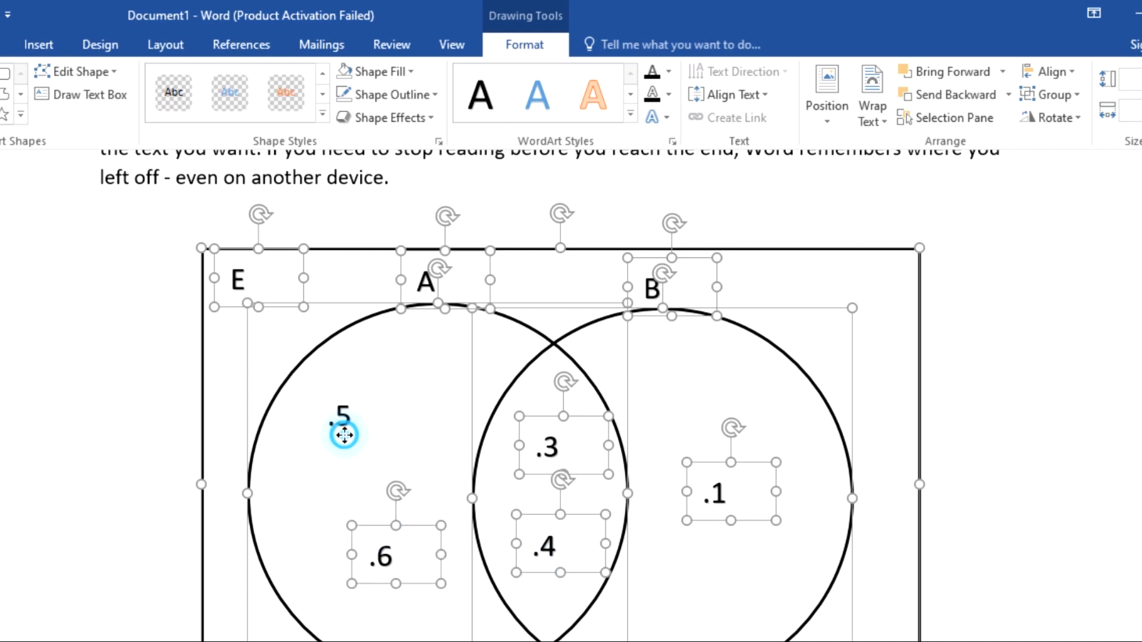
pyautogui.keyDown('shift'); pyautogui.click(867, 636); pyautogui.keyUp('shift')
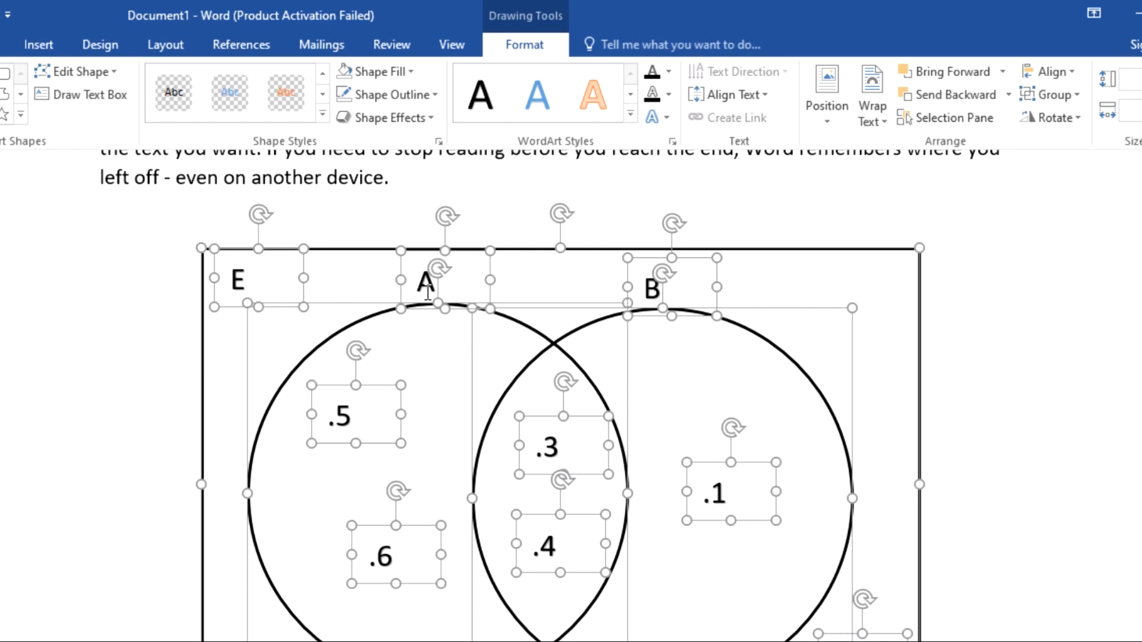
pyautogui.rightClick(700, 310)
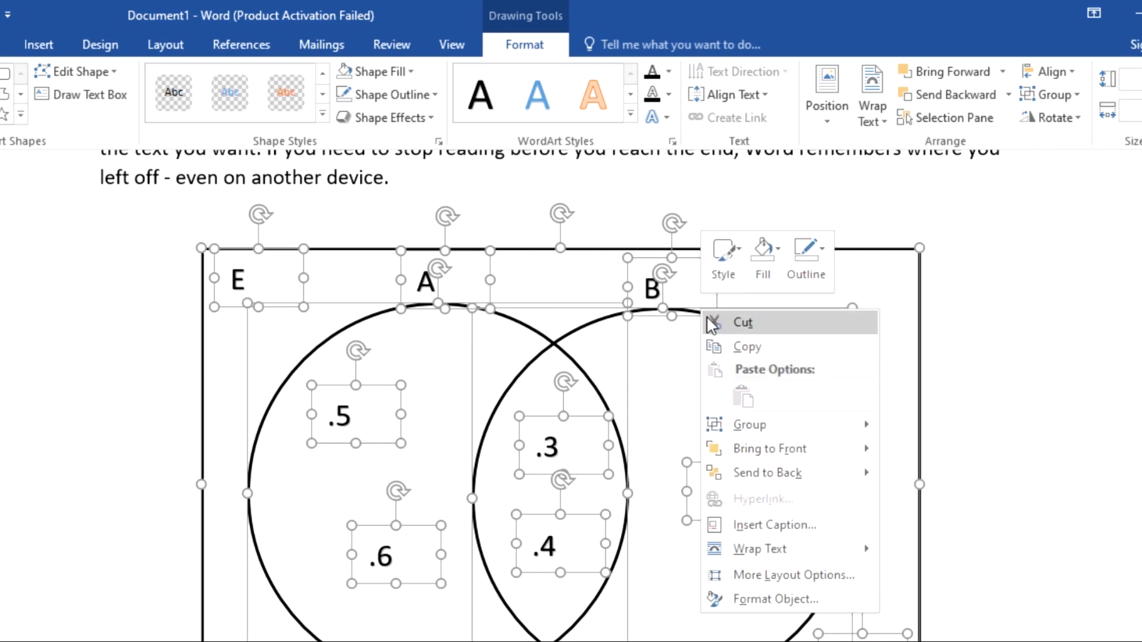
pyautogui.moveTo(778, 423)
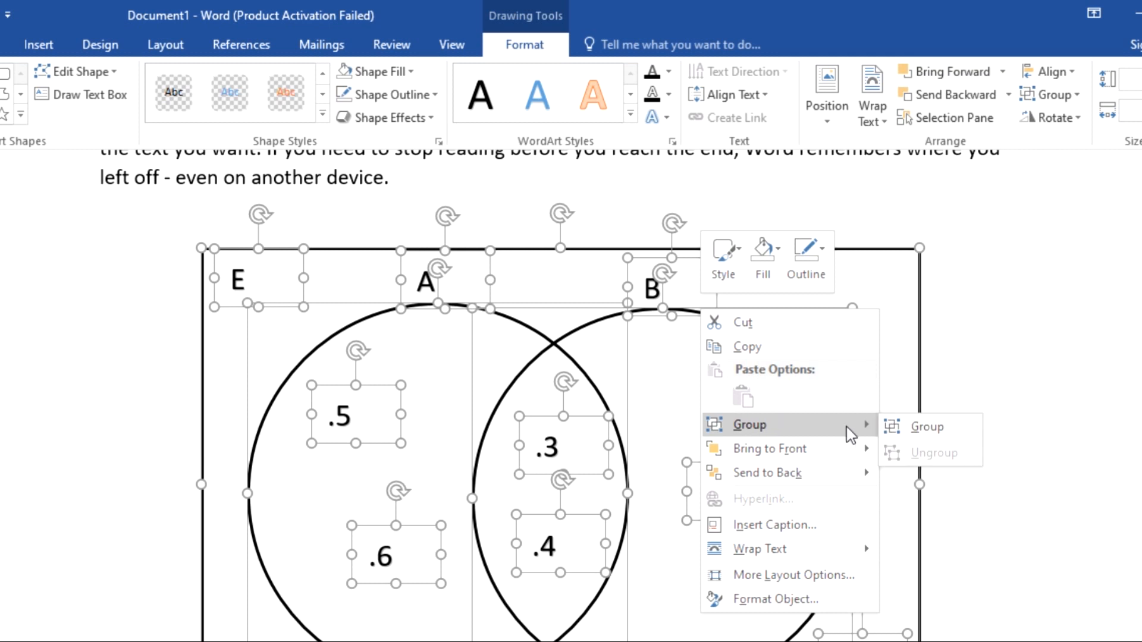
pyautogui.click(892, 432)
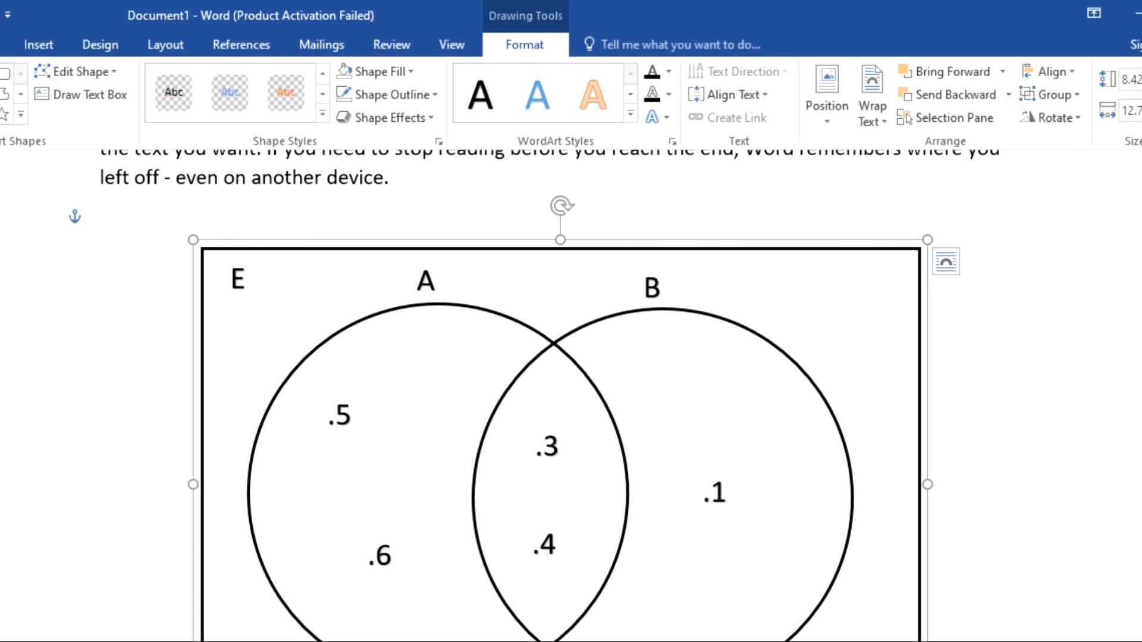
# Move the grouped Venn diagram slightly upward, aligning it with the page's horizontal centre below the last paragraph
pyautogui.click(997, 632)
pyautogui.click(997, 632)
pyautogui.click(997, 632)
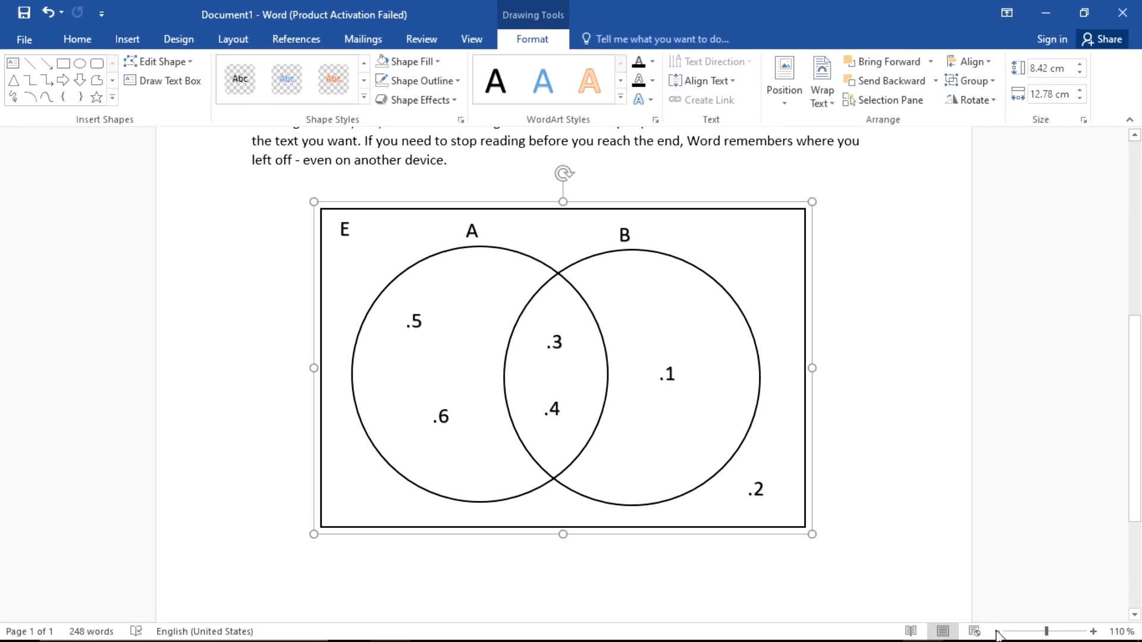
pyautogui.click(997, 632)
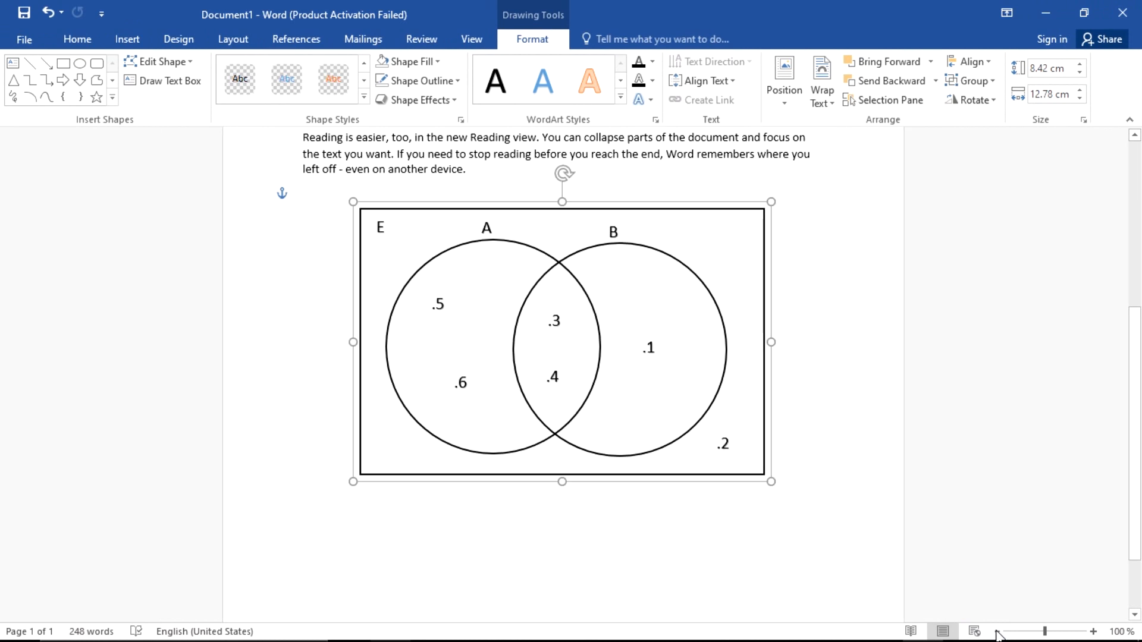
pyautogui.click(878, 443)
pyautogui.scroll(2, 858, 437)
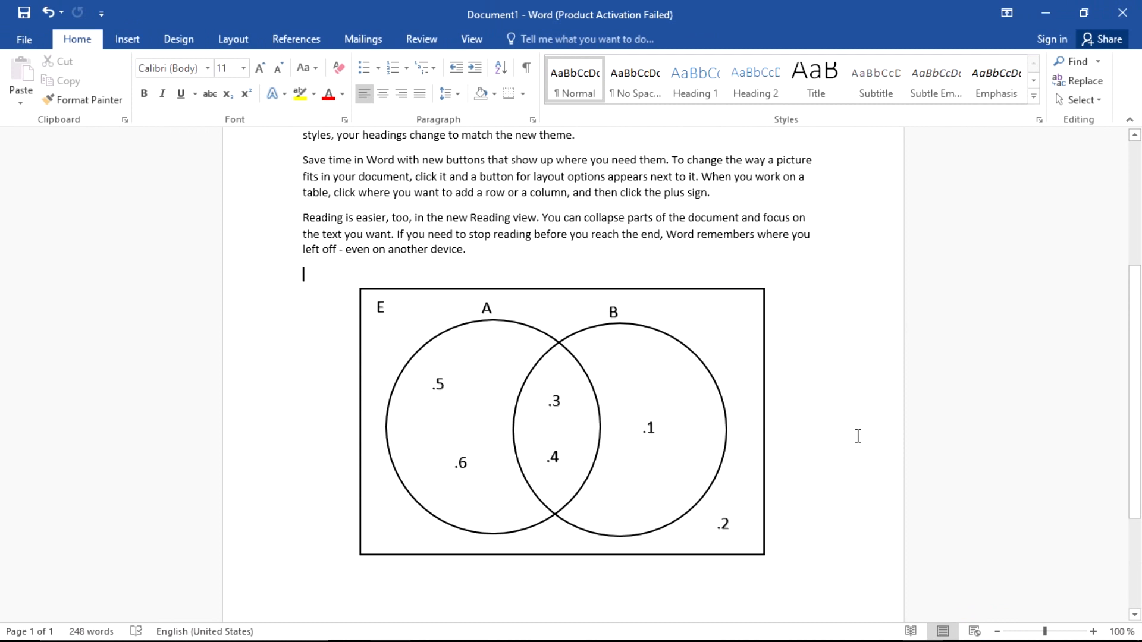
pyautogui.click(652, 292)
pyautogui.moveTo(652, 289)
pyautogui.mouseDown()
pyautogui.moveTo(747, 252)
pyautogui.moveTo(757, 321)
pyautogui.moveTo(612, 303)
pyautogui.moveTo(541, 337)
pyautogui.moveTo(638, 286)
pyautogui.moveTo(661, 289)
pyautogui.mouseUp()
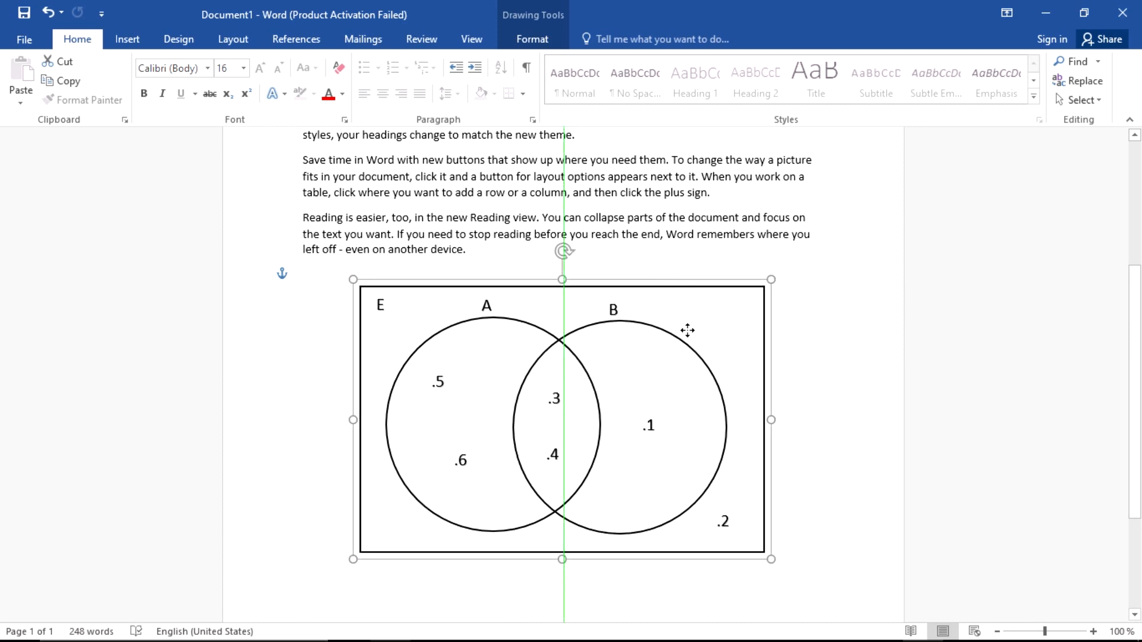
pyautogui.moveTo(688, 331); pyautogui.dragTo(689, 330)
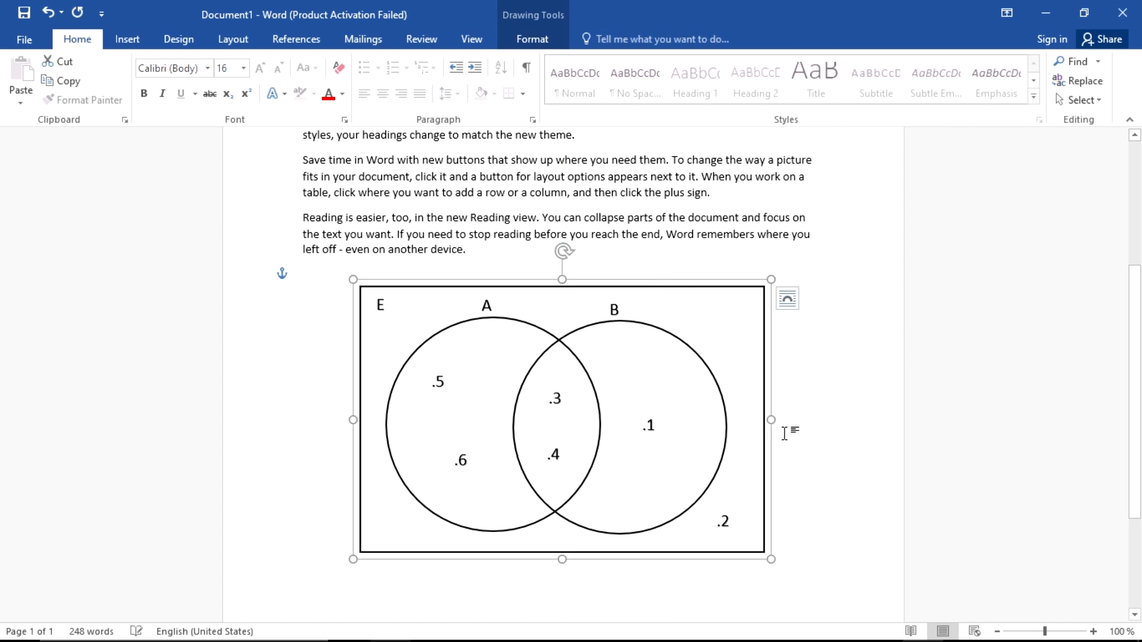
pyautogui.click(815, 433)
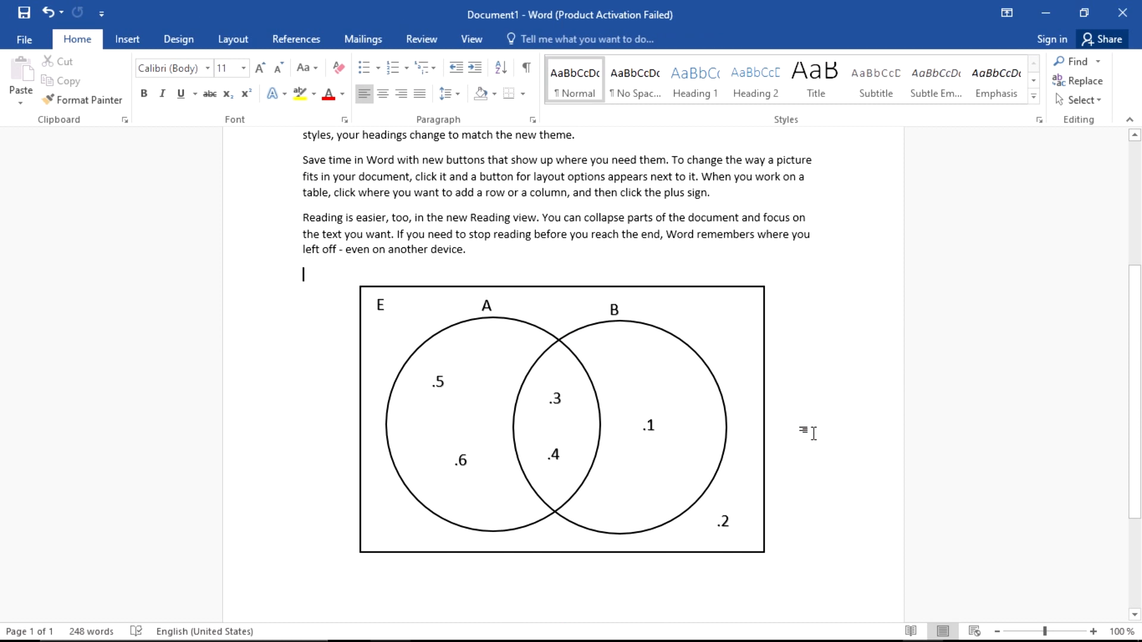
# Shrink the grouped diagram proportionally to roughly three quarters of its size and move it up, centred beneath the last paragraph
pyautogui.click(673, 291)
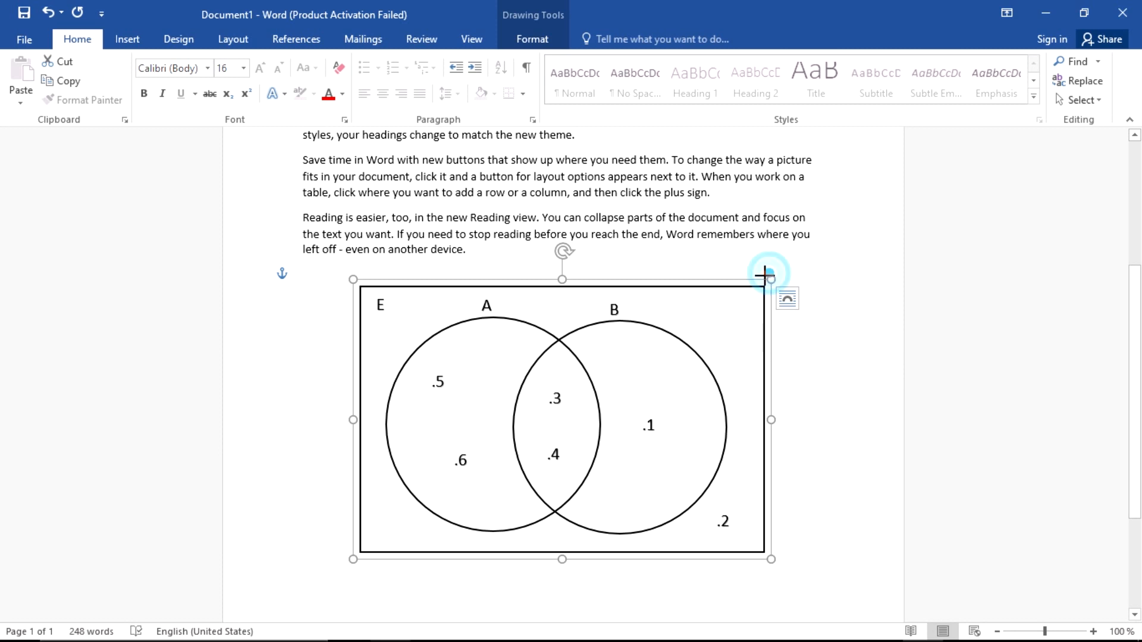
pyautogui.moveTo(770, 275); pyautogui.dragTo(700, 323)
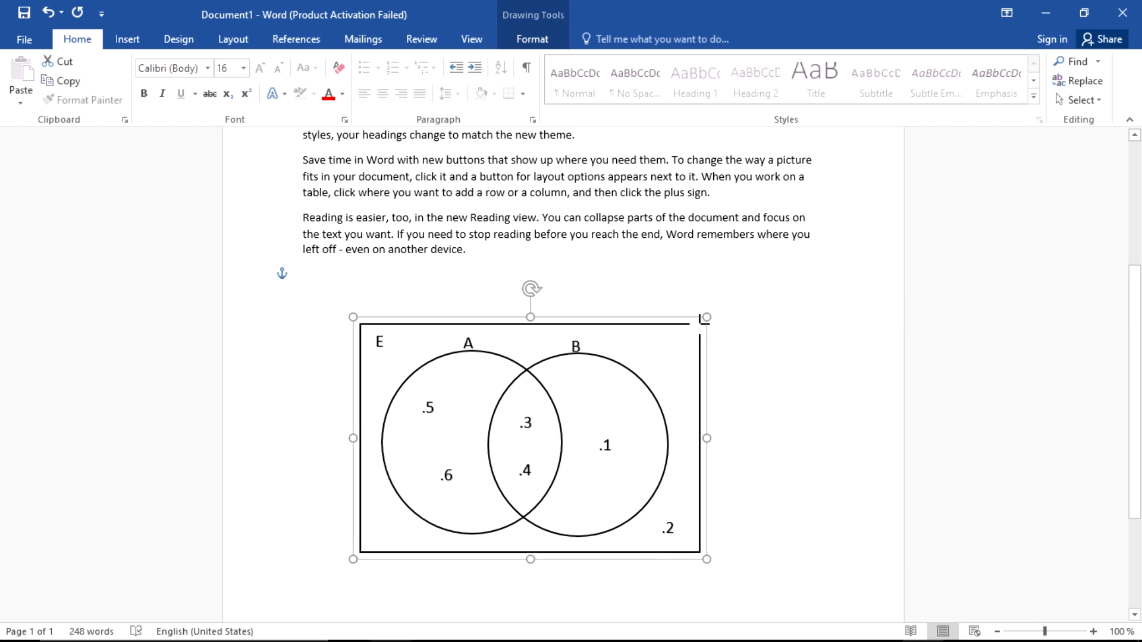
pyautogui.moveTo(702, 319); pyautogui.dragTo(654, 395)
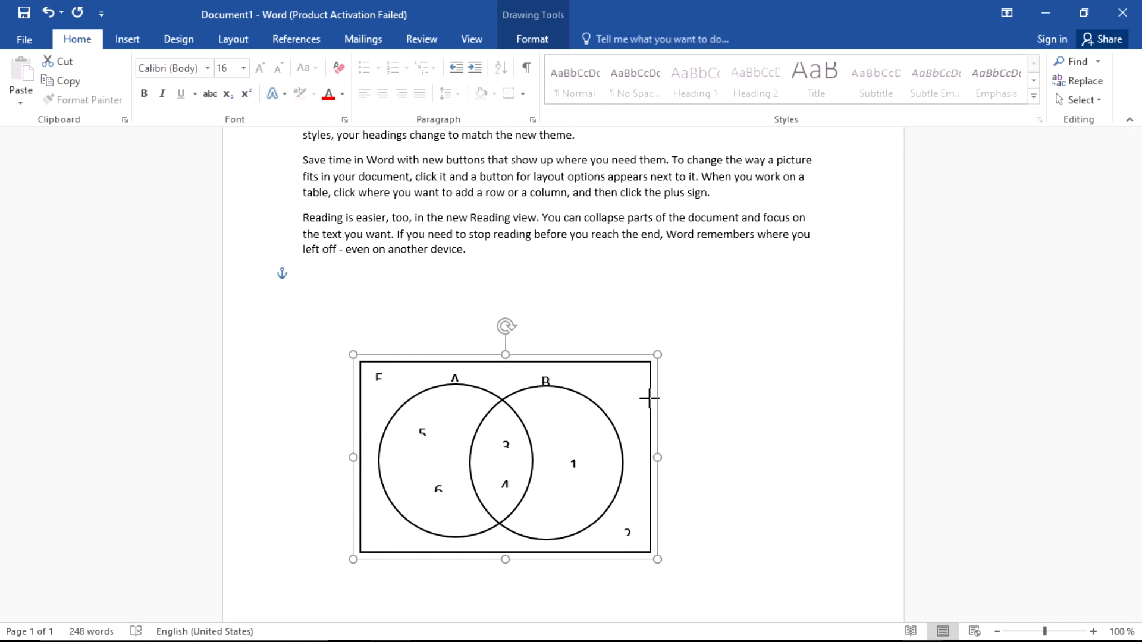
pyautogui.moveTo(612, 356); pyautogui.dragTo(689, 287)
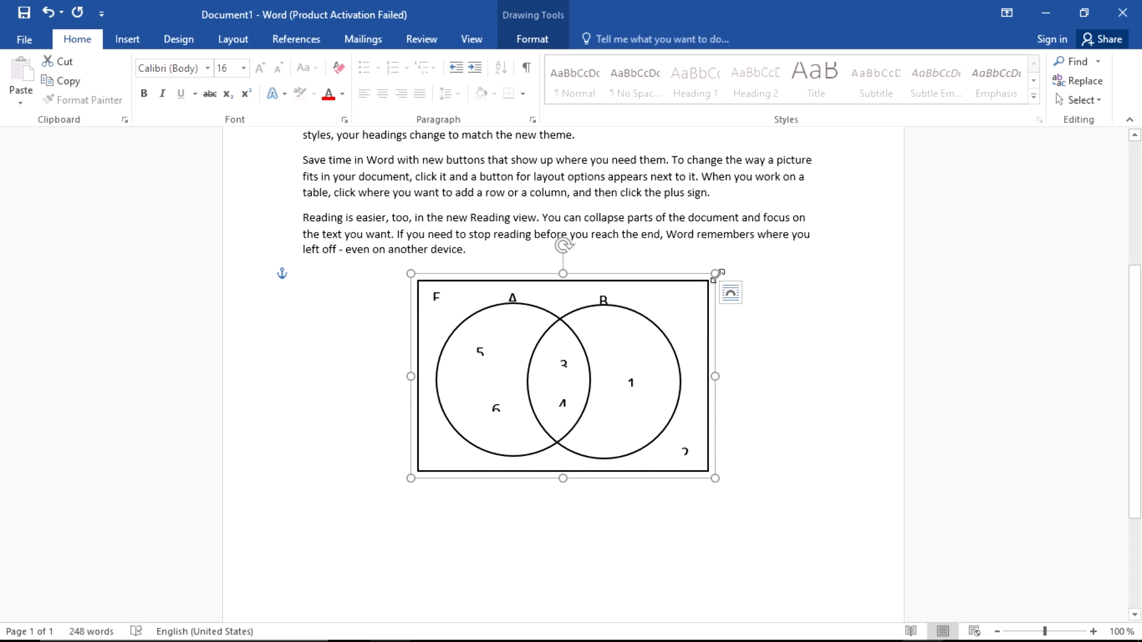
# Extend the .5 and .6 label boxes in the left circle downward to fit their text
pyautogui.click(486, 353)
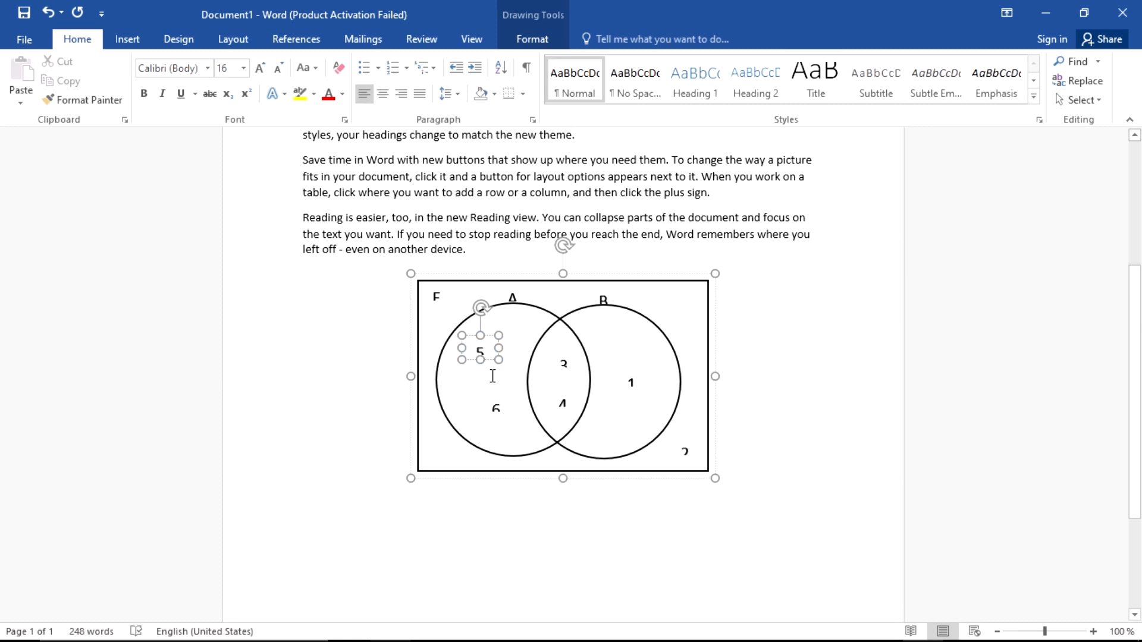
pyautogui.click(476, 361)
pyautogui.moveTo(477, 360); pyautogui.dragTo(476, 369)
pyautogui.click(500, 405)
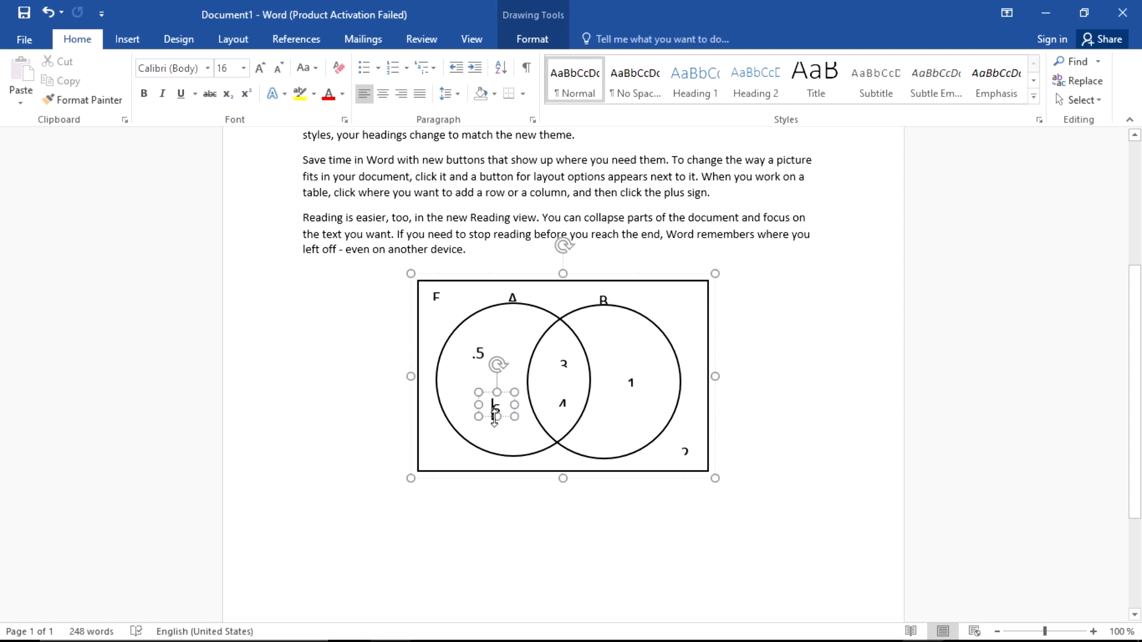
pyautogui.moveTo(495, 420); pyautogui.dragTo(497, 426)
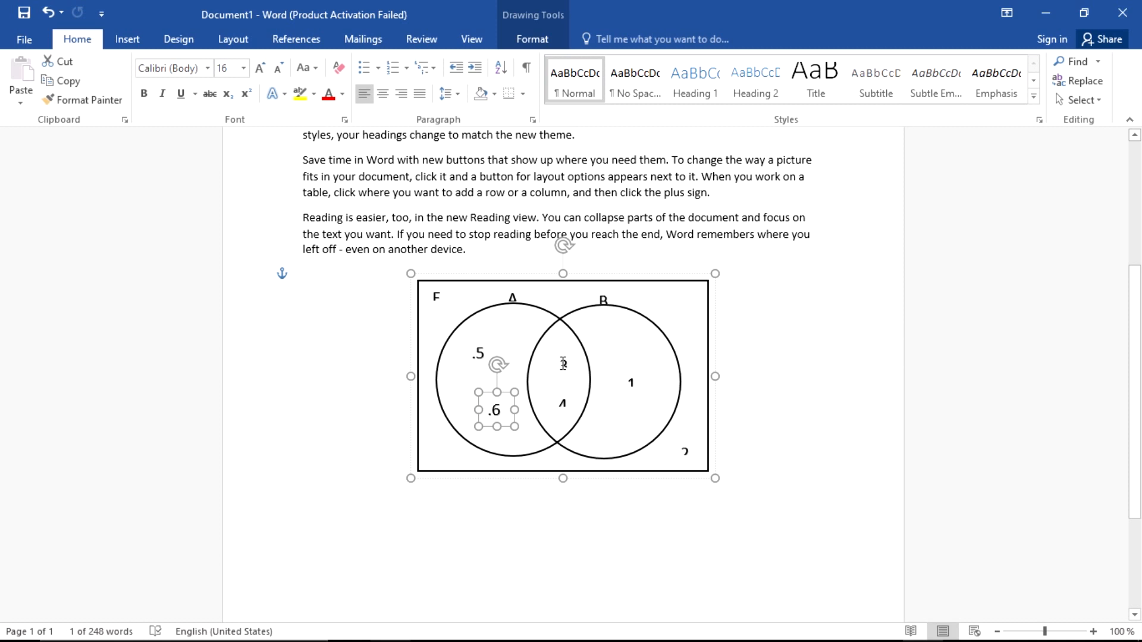
# Extend the .3 box in the overlap and the .1 box in the right circle downward to fit their text
pyautogui.click(564, 366)
pyautogui.moveTo(563, 372)
pyautogui.mouseDown()
pyautogui.moveTo(563, 389)
pyautogui.moveTo(566, 377)
pyautogui.mouseUp()
pyautogui.click(632, 385)
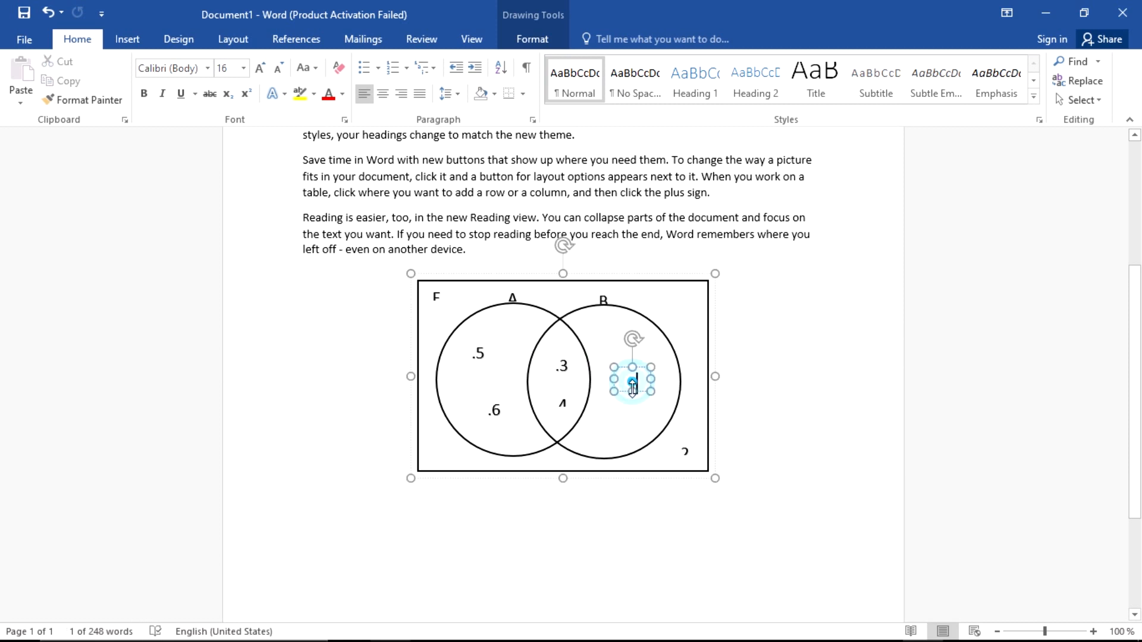
pyautogui.moveTo(632, 391); pyautogui.dragTo(630, 402)
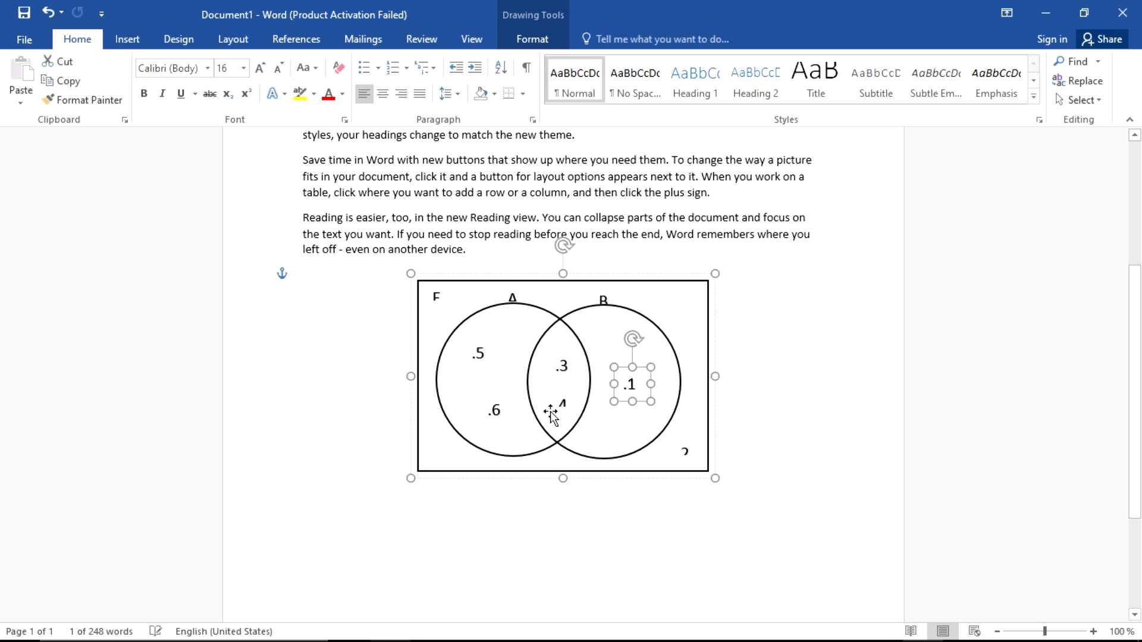
# Enlarge the .2 box outside the circles and the .4 box in the overlap to fit their text, undoing the deletion of .4
pyautogui.click(563, 403)
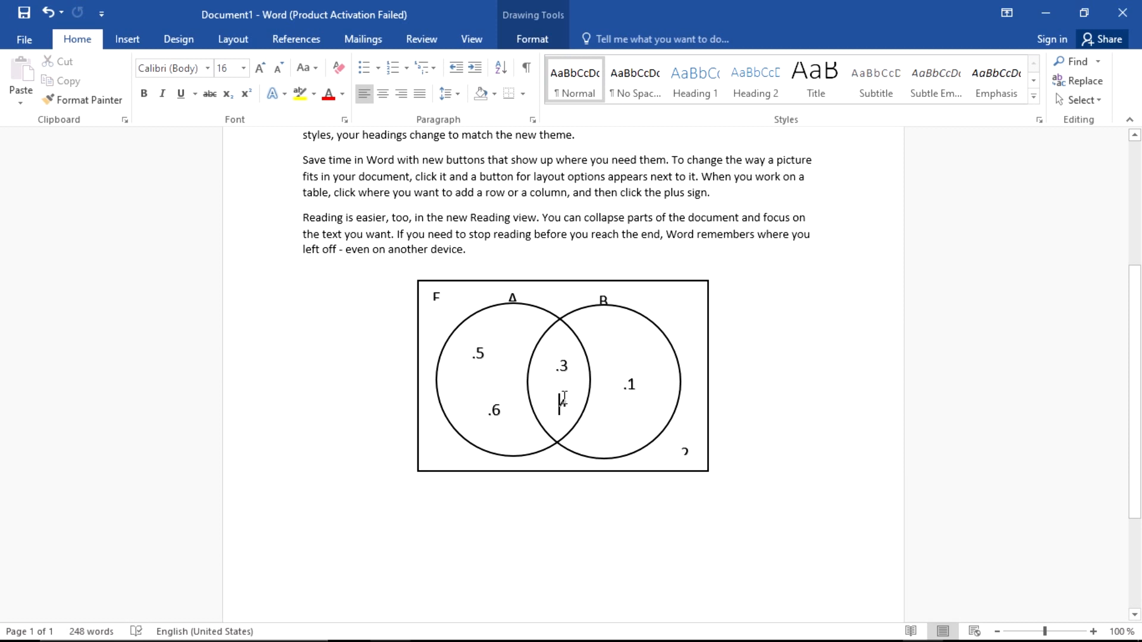
pyautogui.click(566, 405)
pyautogui.click(561, 403)
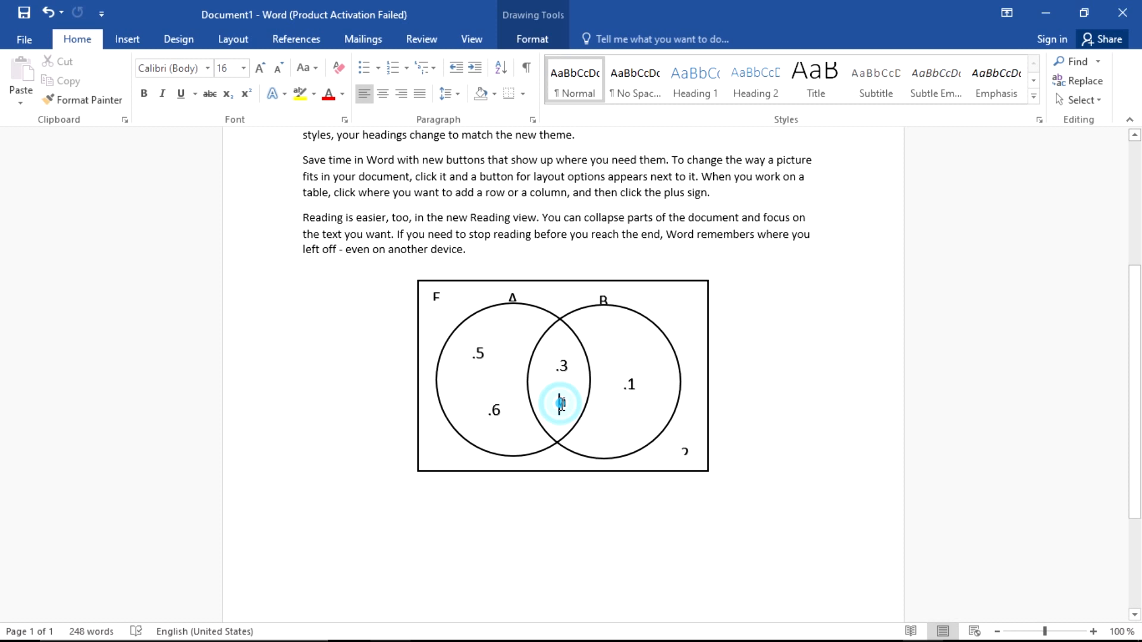
pyautogui.click(685, 451)
pyautogui.click(685, 456)
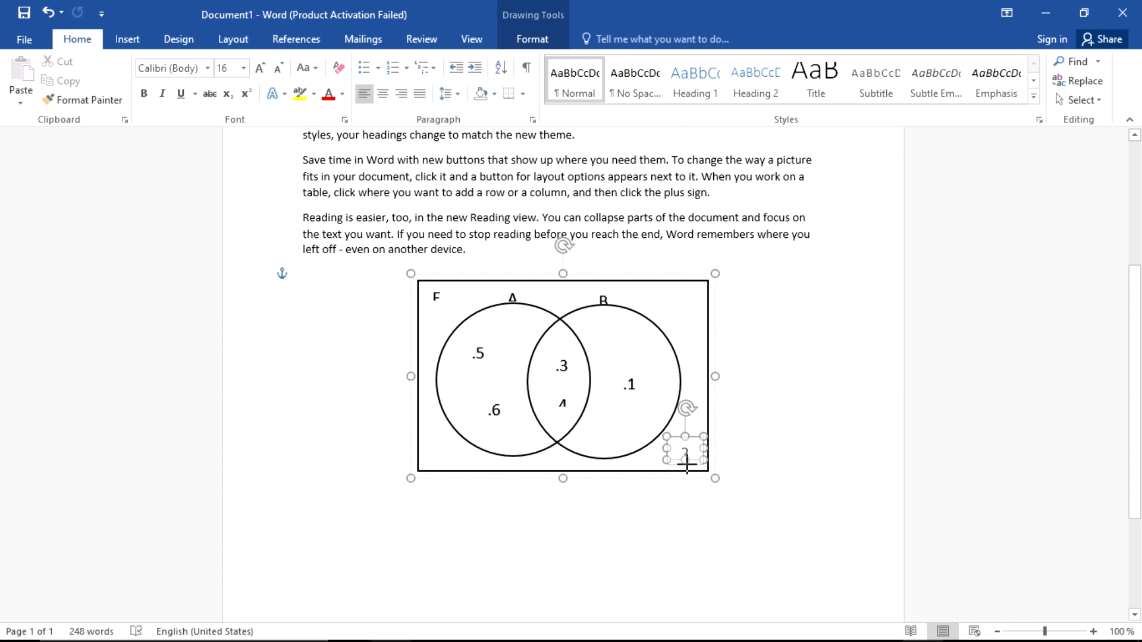
pyautogui.doubleClick(562, 404)
pyautogui.press('BackSpace')
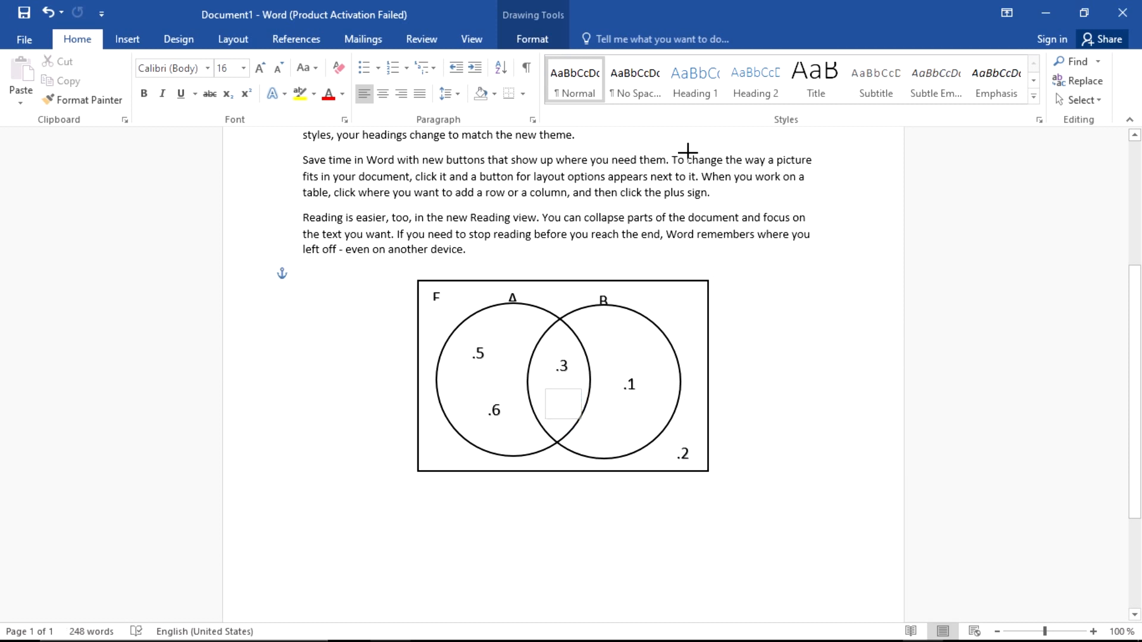
pyautogui.hotkey('ctrl', 'z')
pyautogui.click(795, 378)
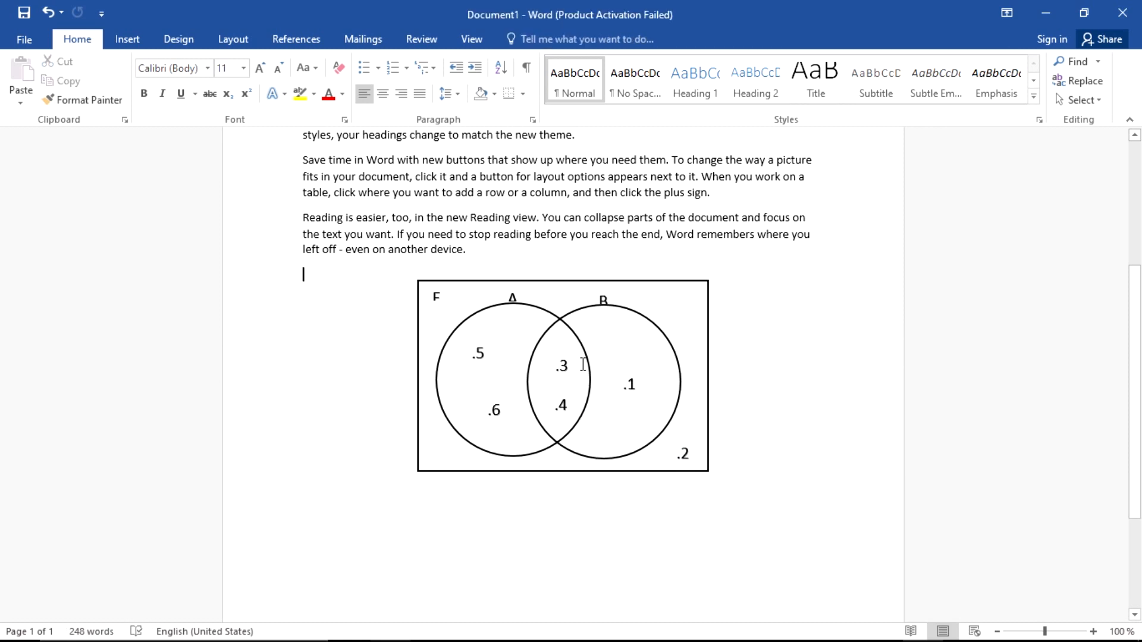
# Extend the E label box in the rectangle's upper-left corner downward to fit its letter
pyautogui.click(447, 305)
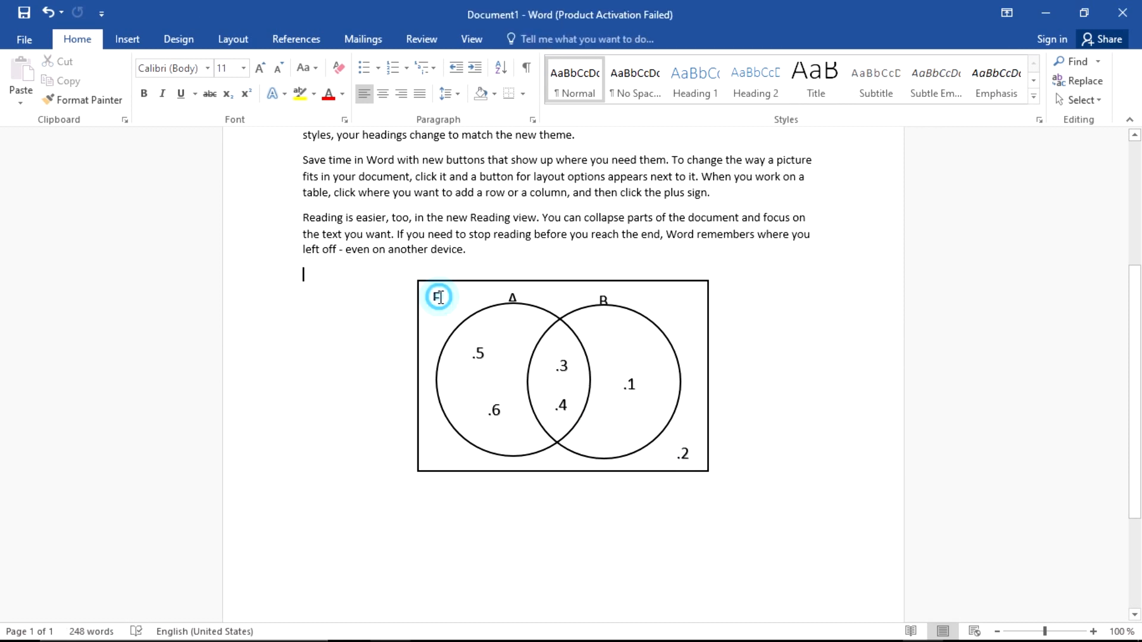
pyautogui.click(435, 306)
pyautogui.moveTo(437, 321); pyautogui.dragTo(443, 313)
pyautogui.click(772, 388)
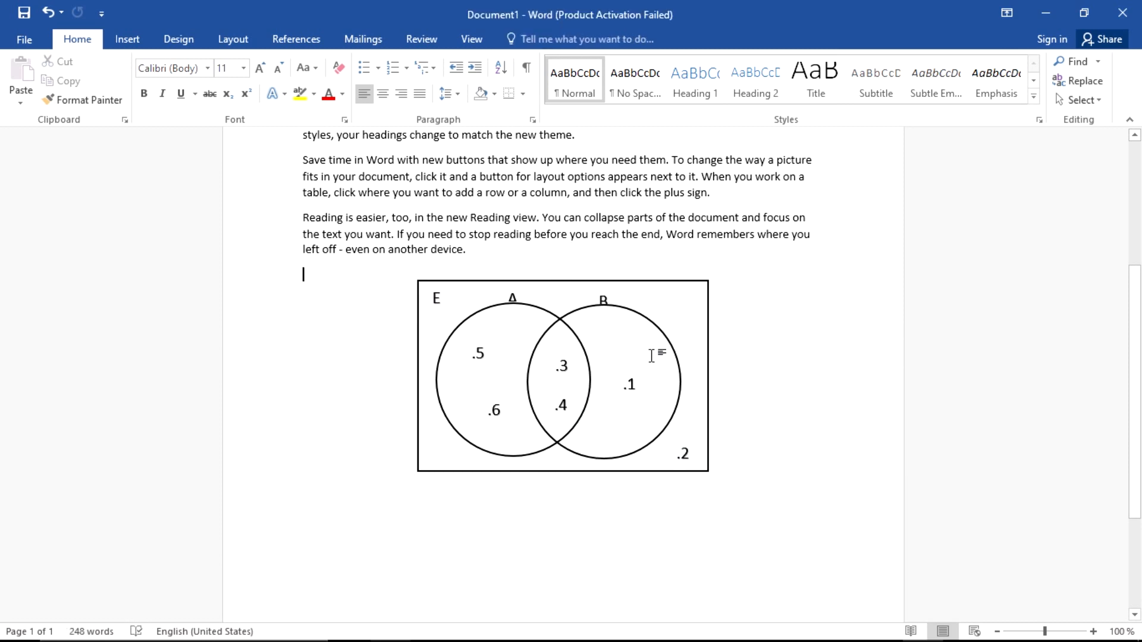
pyautogui.scroll(3, 651, 352)
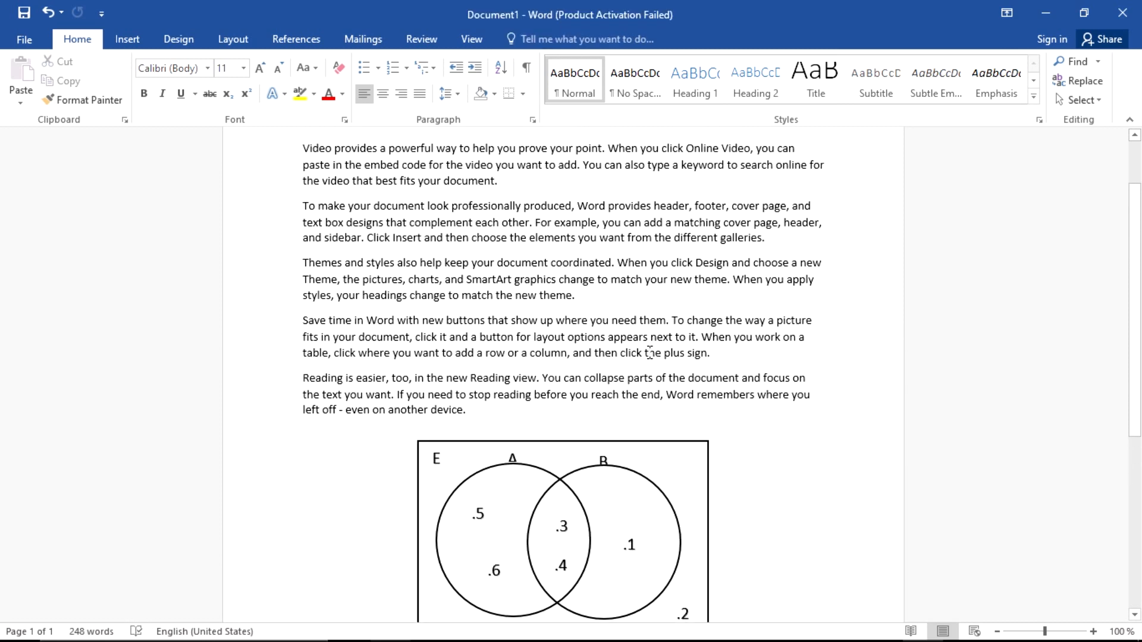
pyautogui.scroll(-3, 650, 353)
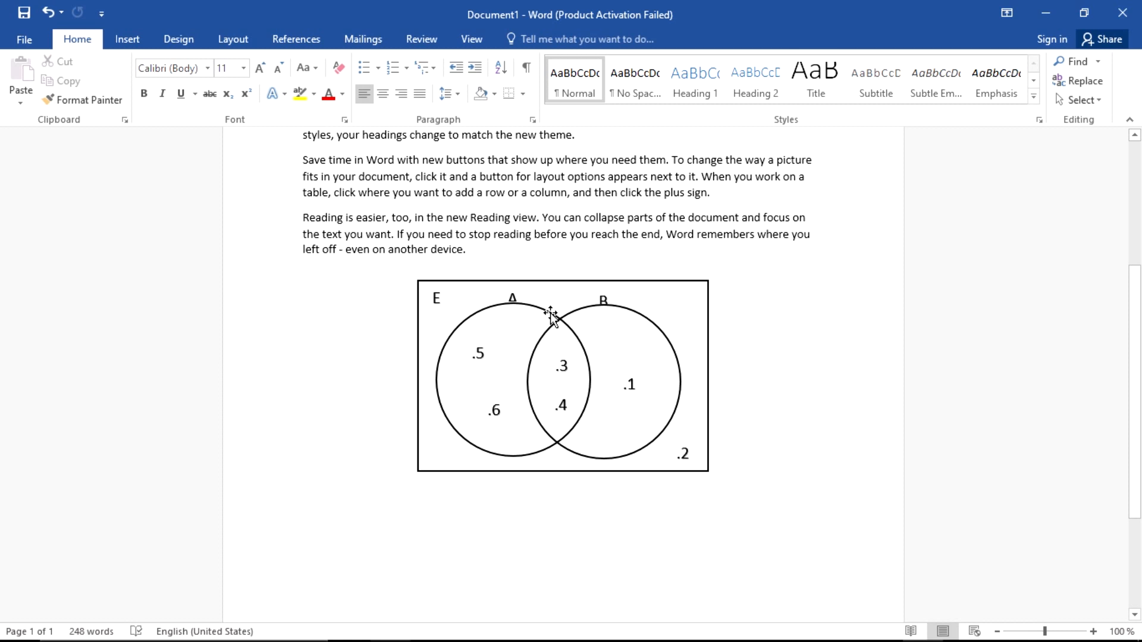
# Extend the A and B label boxes above the circles downward to fit their letters
pyautogui.scroll(2, 660, 329)
pyautogui.scroll(-2, 658, 332)
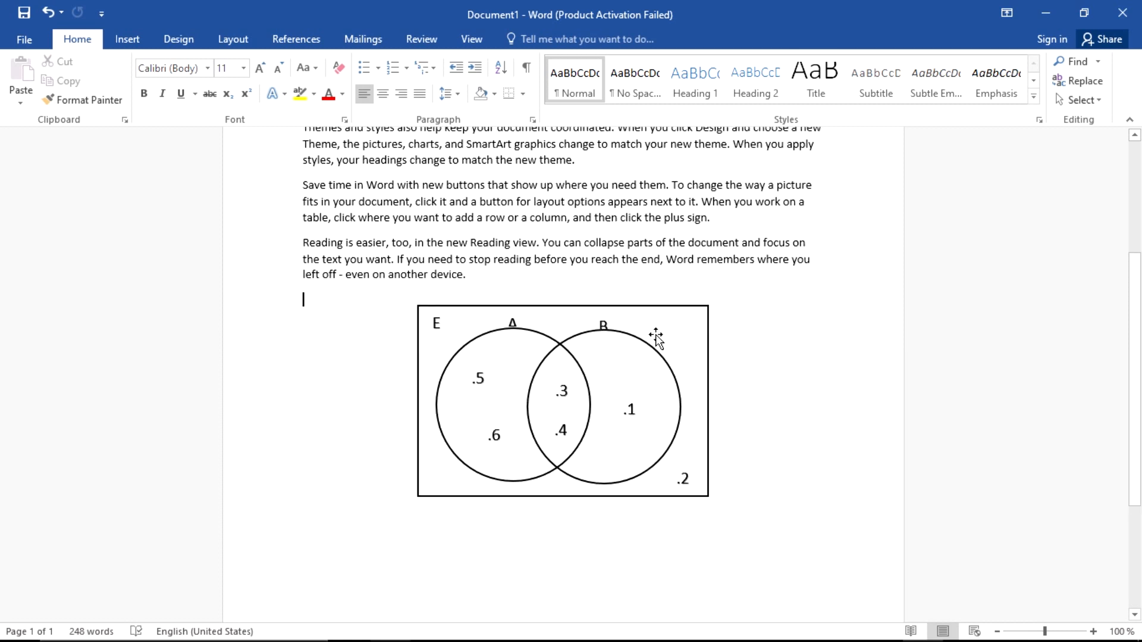
pyautogui.click(509, 298)
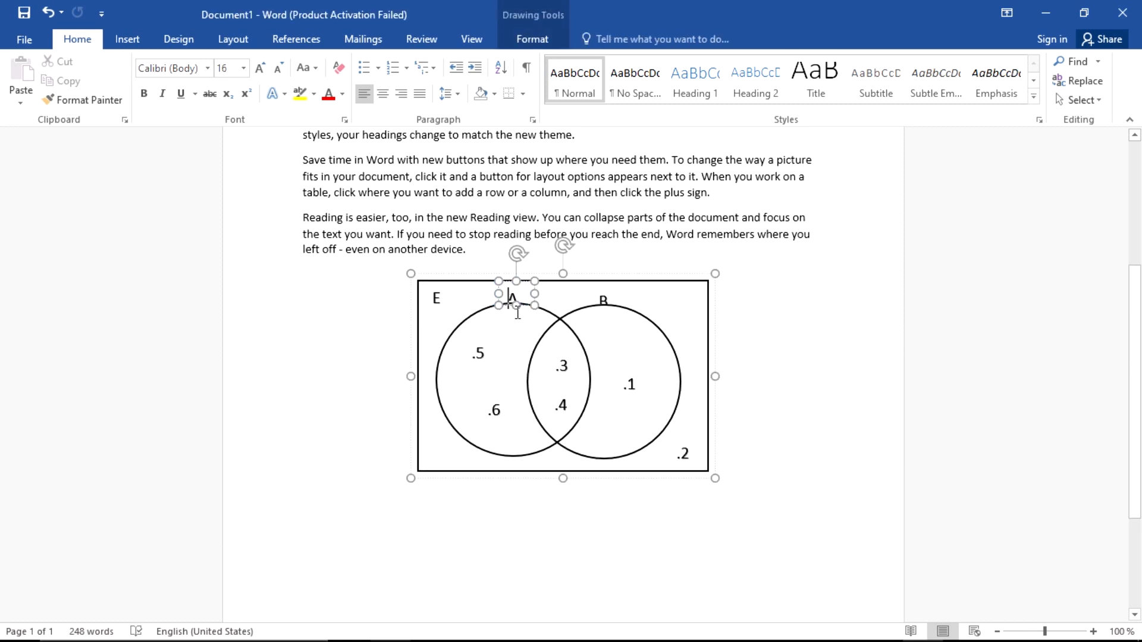
pyautogui.moveTo(516, 305); pyautogui.dragTo(517, 319)
pyautogui.click(603, 298)
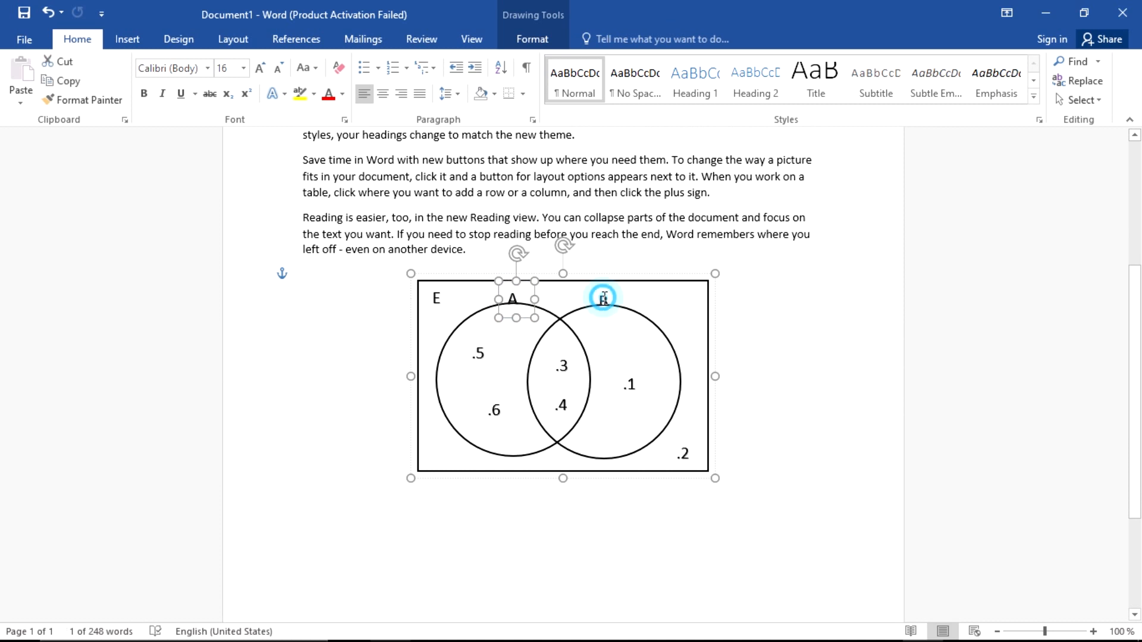
pyautogui.moveTo(606, 309); pyautogui.dragTo(616, 319)
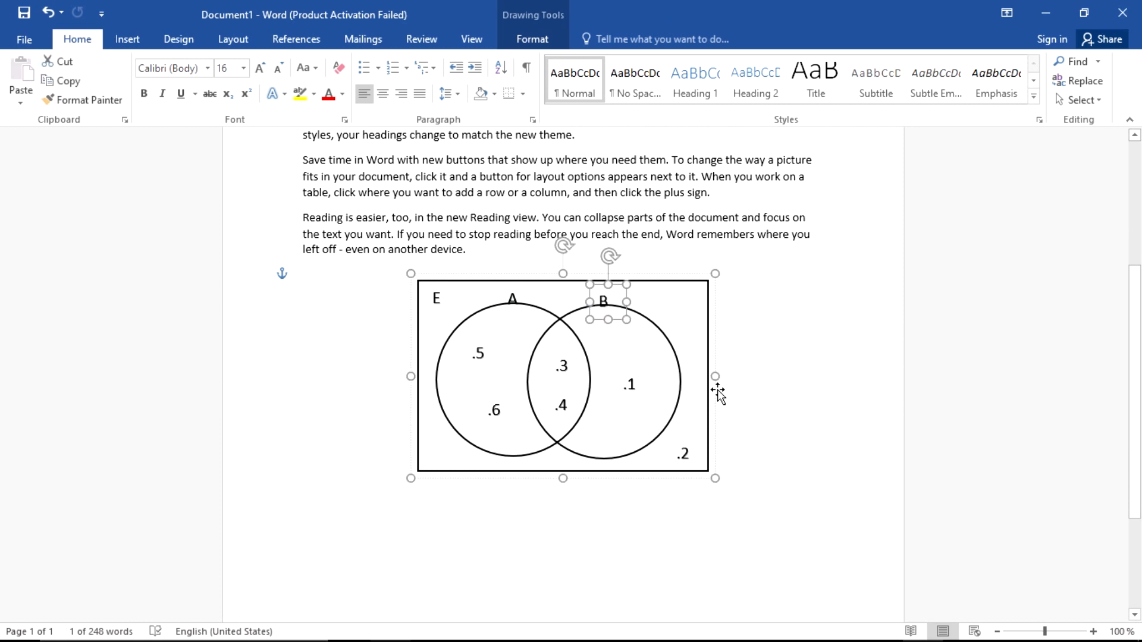
# Shift the A and B labels slightly upward so the letters sit clear of the circle outlines
pyautogui.click(1051, 632)
pyautogui.click(480, 299)
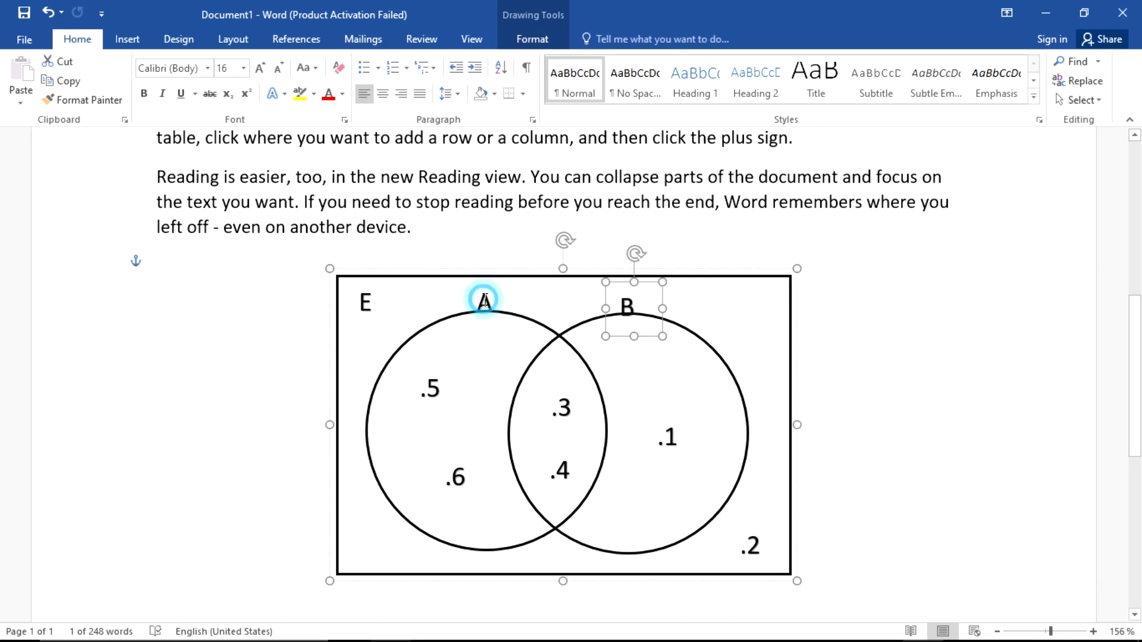
pyautogui.click(479, 277)
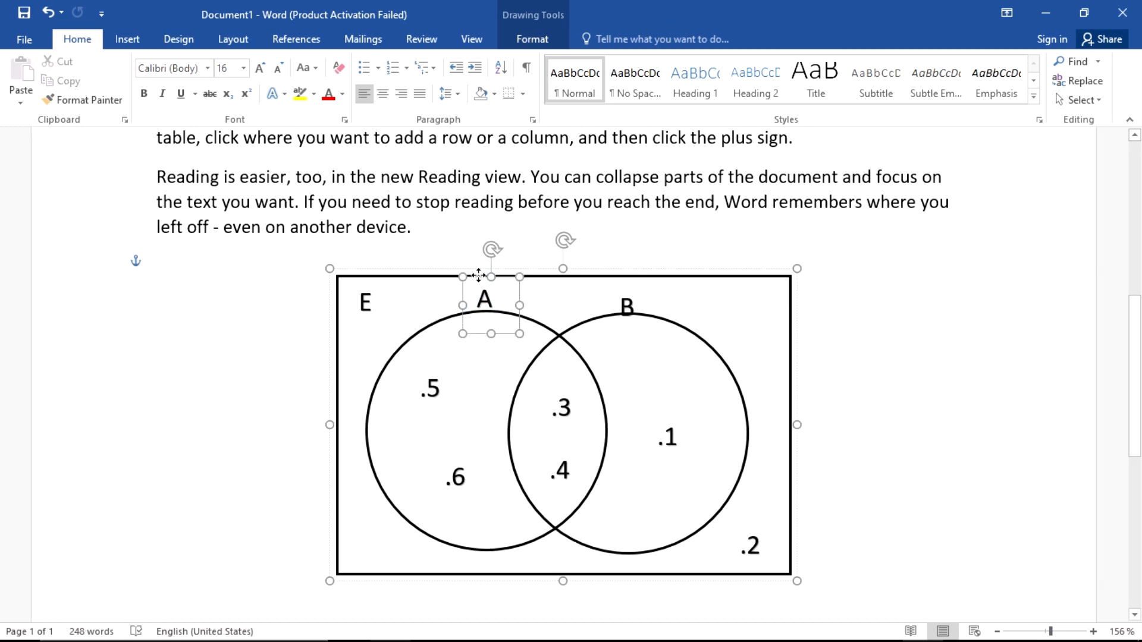
pyautogui.click(628, 308)
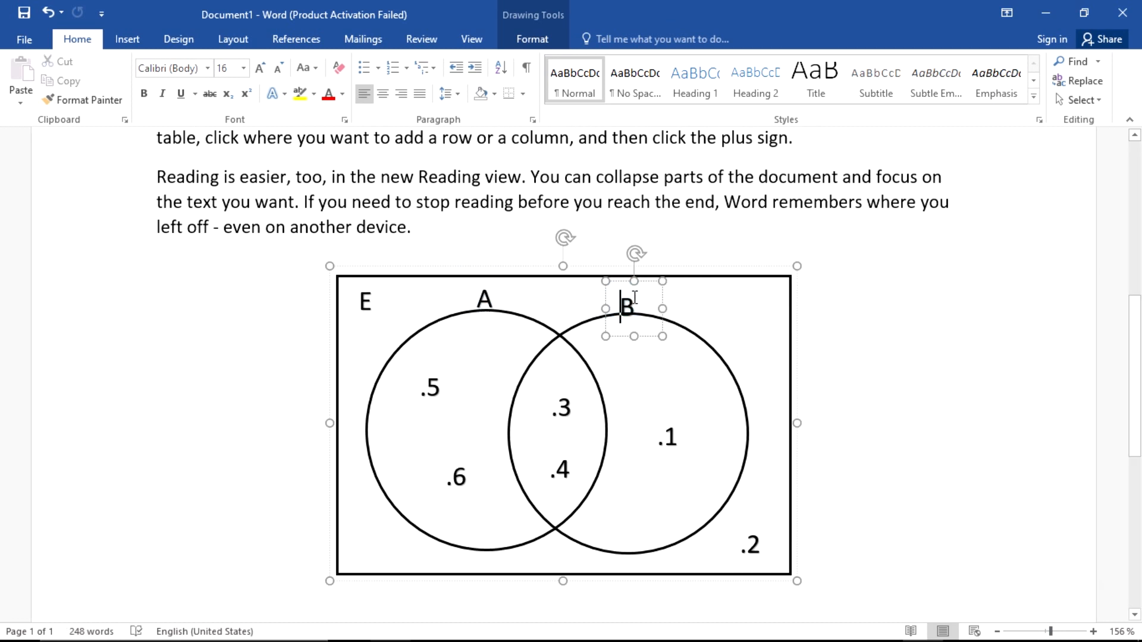
pyautogui.moveTo(625, 282); pyautogui.dragTo(625, 276)
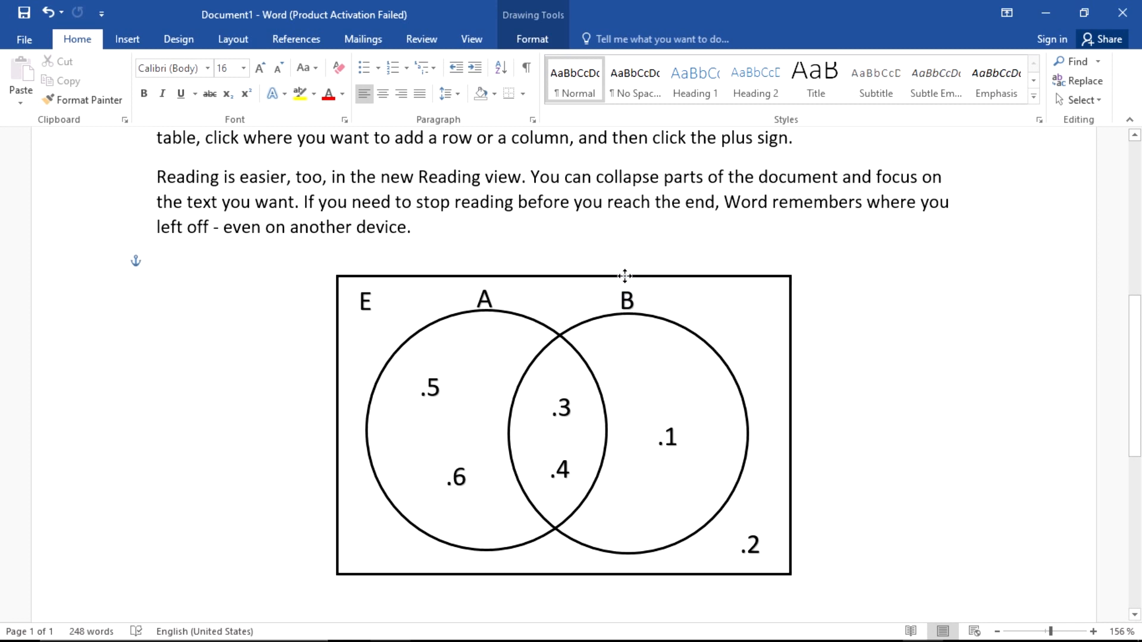
pyautogui.click(846, 312)
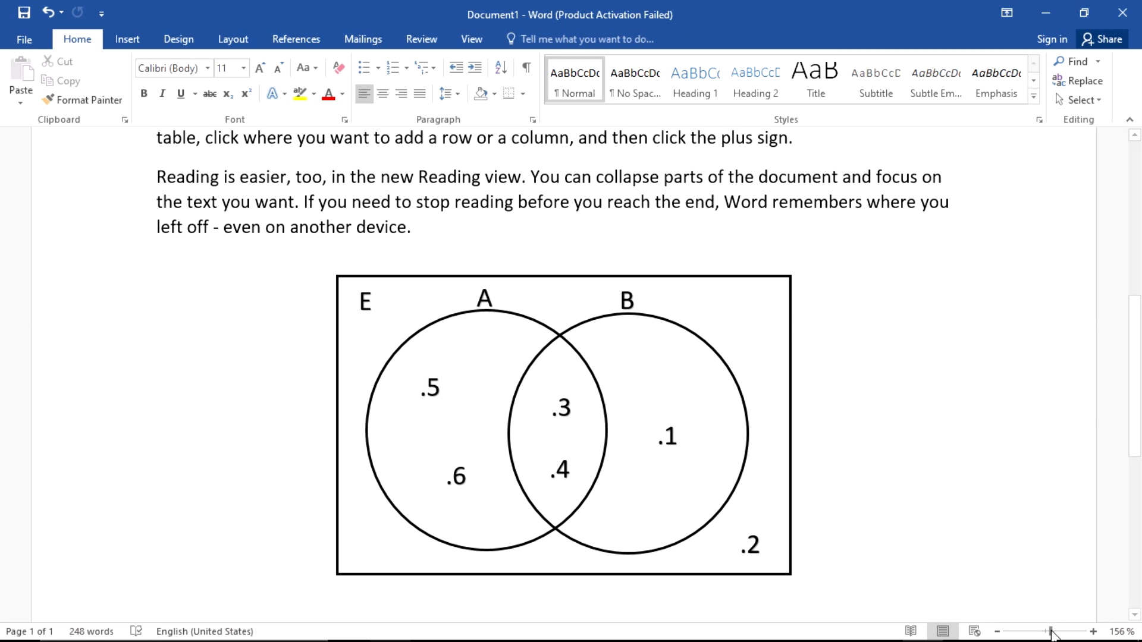
pyautogui.moveTo(1052, 634); pyautogui.dragTo(1047, 632)
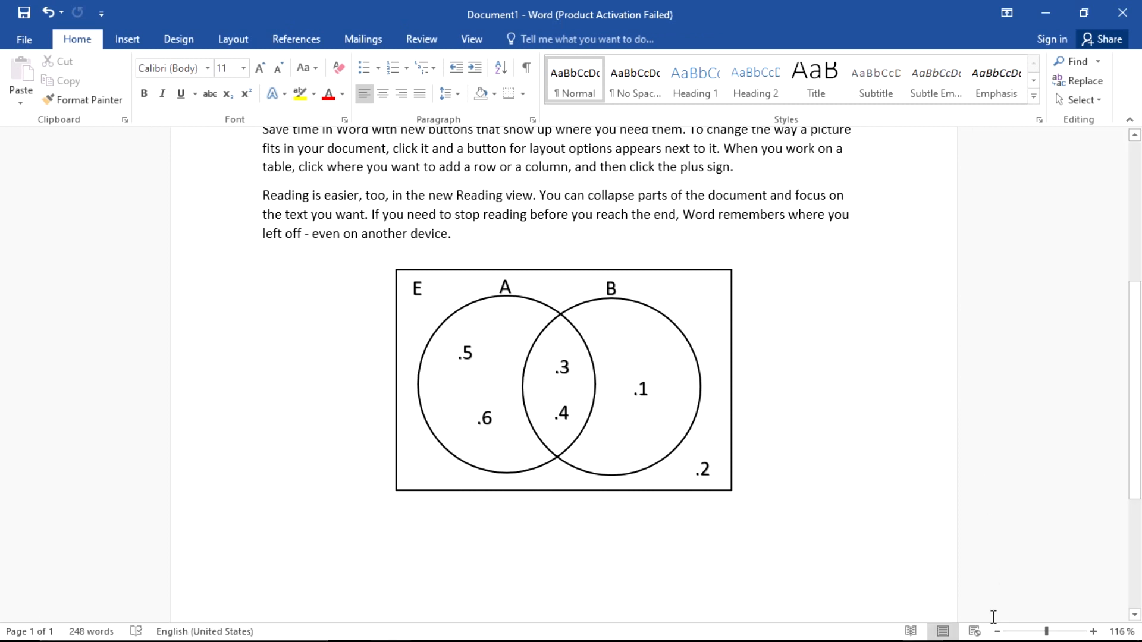
pyautogui.click(997, 632)
pyautogui.click(997, 632)
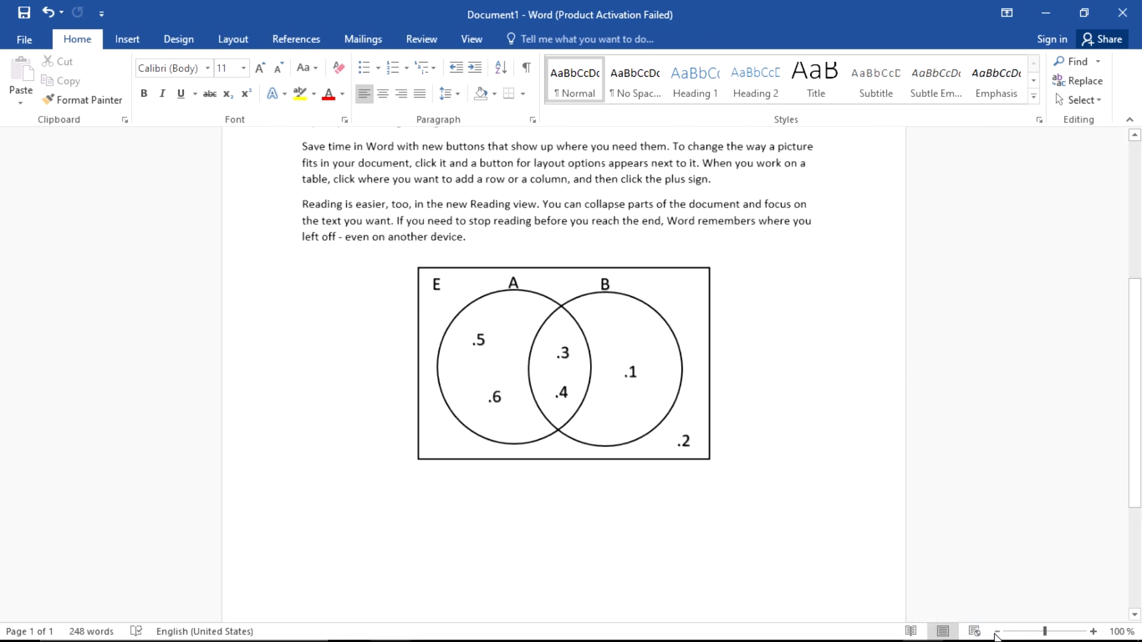
# Move the grouped Venn diagram to the page's right side and place a copy of it beside it on the left
pyautogui.scroll(5, 801, 438)
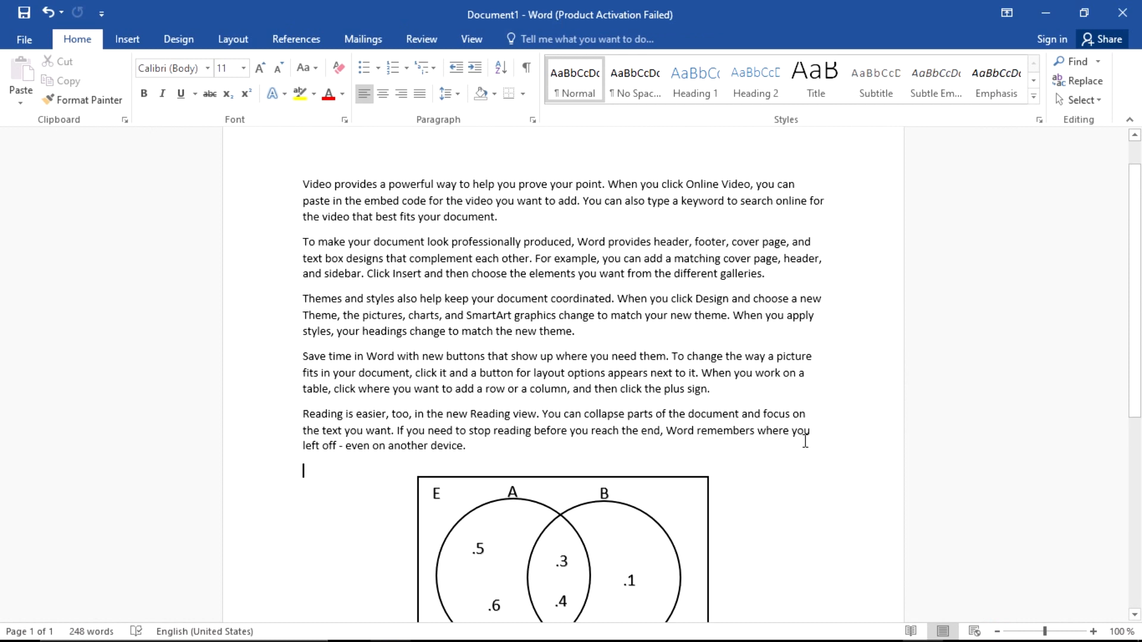
pyautogui.scroll(-5, 805, 441)
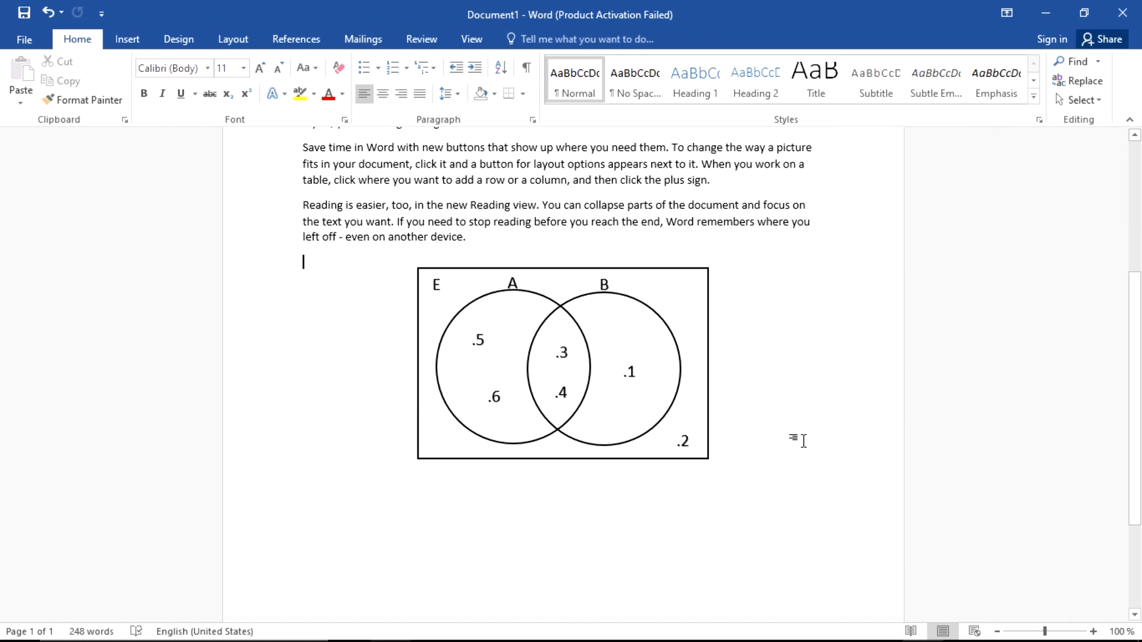
pyautogui.scroll(5, 803, 441)
pyautogui.scroll(-4, 804, 441)
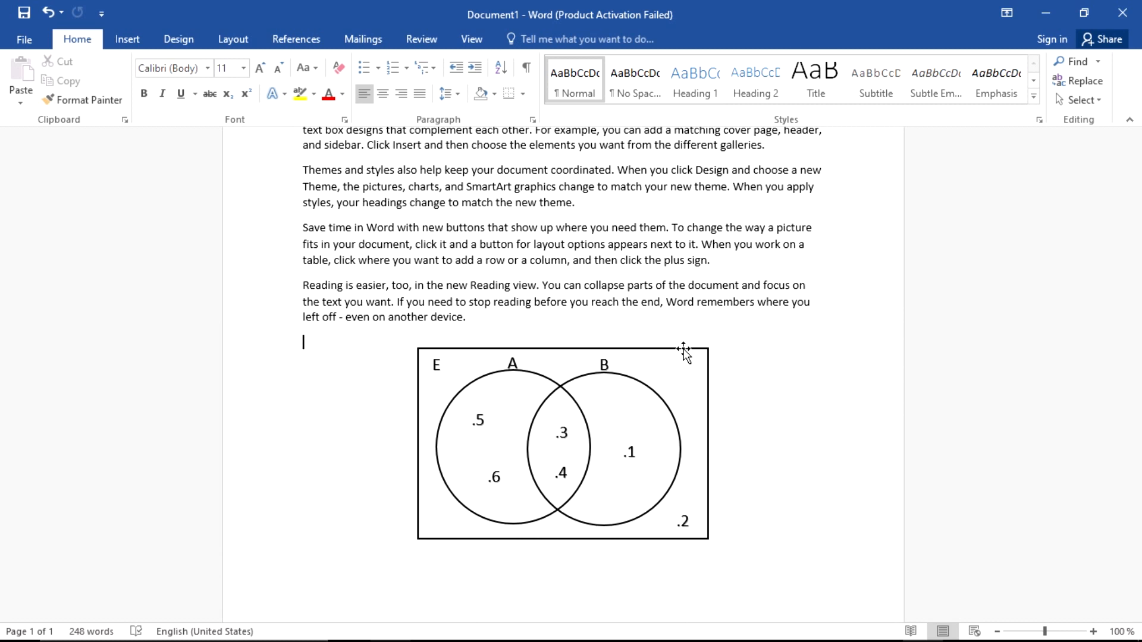
pyautogui.moveTo(683, 352); pyautogui.dragTo(843, 353)
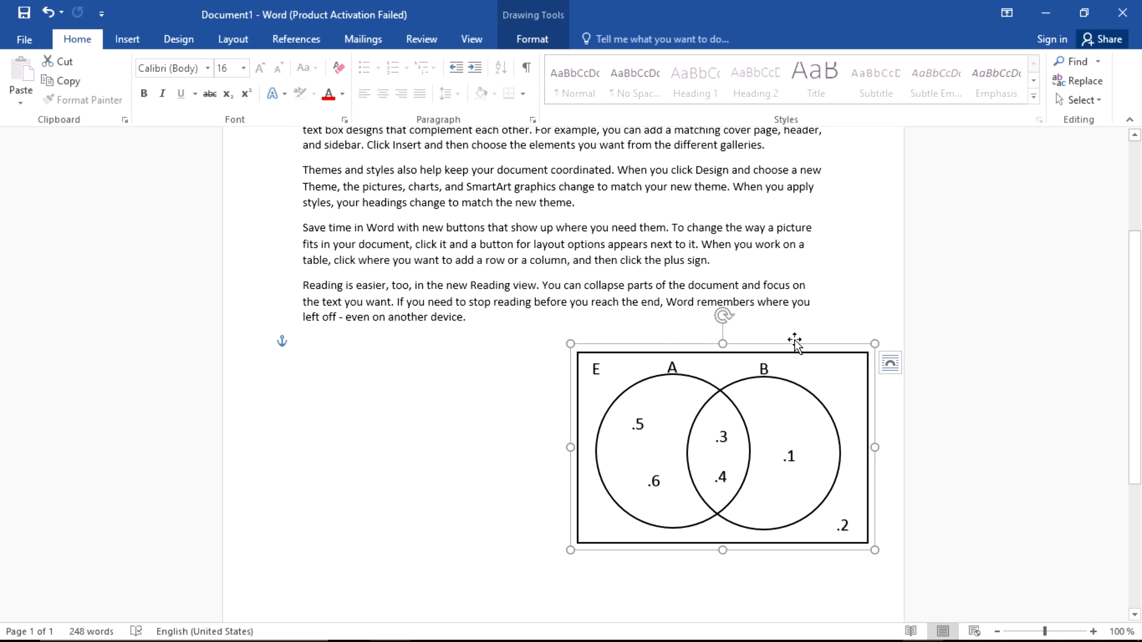
pyautogui.moveTo(794, 340)
pyautogui.mouseDown()
pyautogui.moveTo(814, 351)
pyautogui.moveTo(635, 371)
pyautogui.moveTo(486, 360)
pyautogui.moveTo(503, 363)
pyautogui.mouseUp()
pyautogui.click(519, 367)
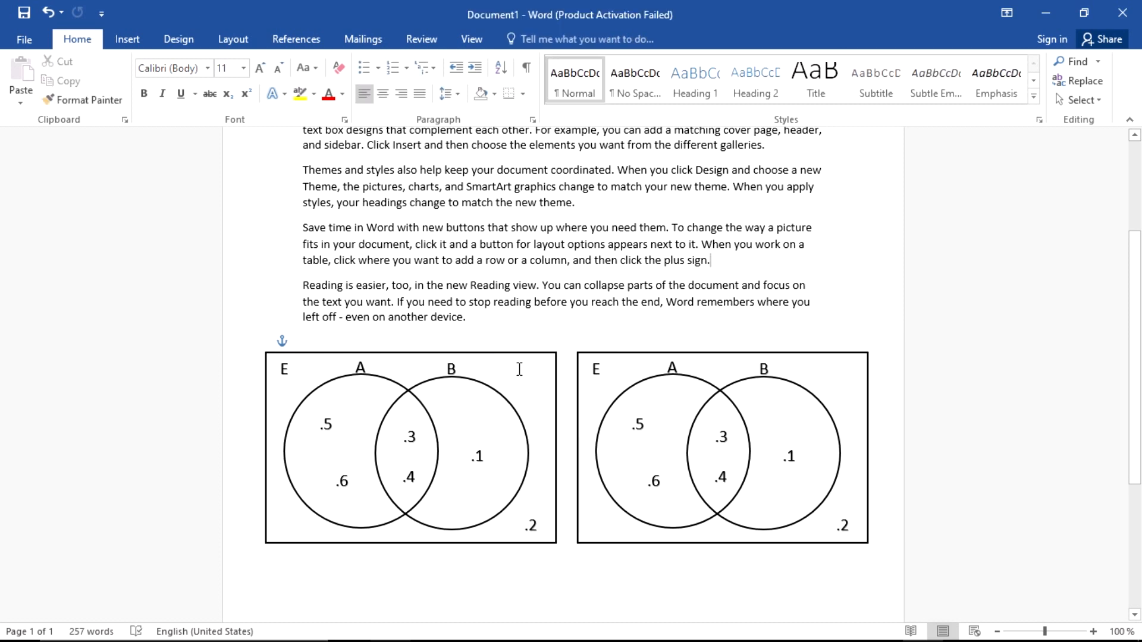
# Move the right-hand diagram slightly further right and nudge it upward to roughly line up with its copy
pyautogui.scroll(-3, 513, 376)
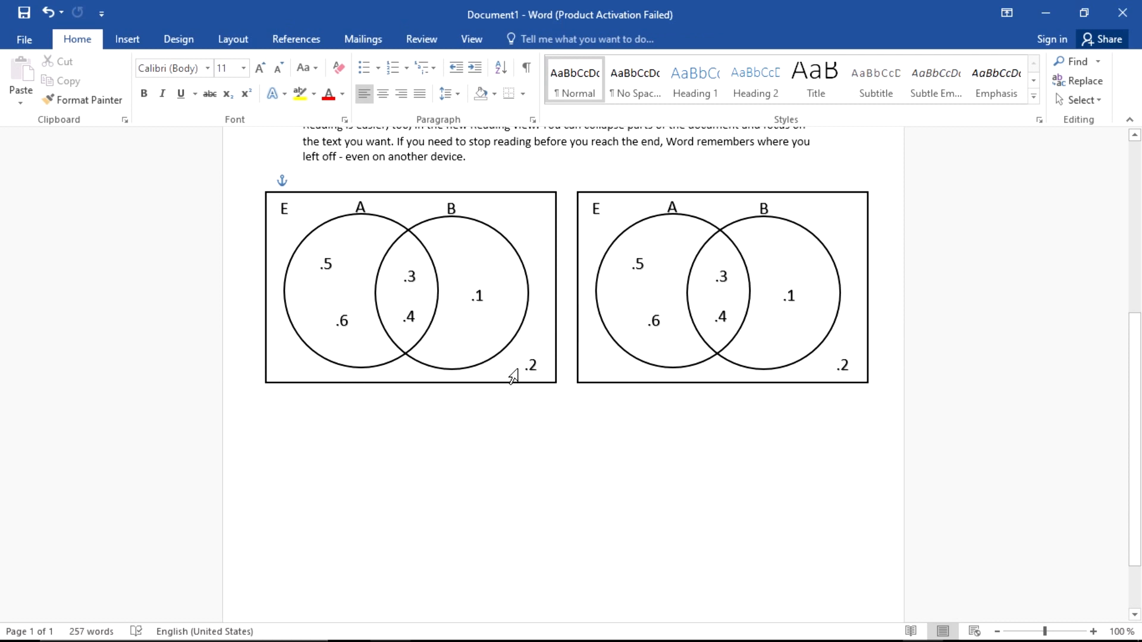
pyautogui.scroll(-3, 513, 376)
pyautogui.scroll(3, 513, 376)
pyautogui.click(583, 416)
pyautogui.scroll(4, 582, 415)
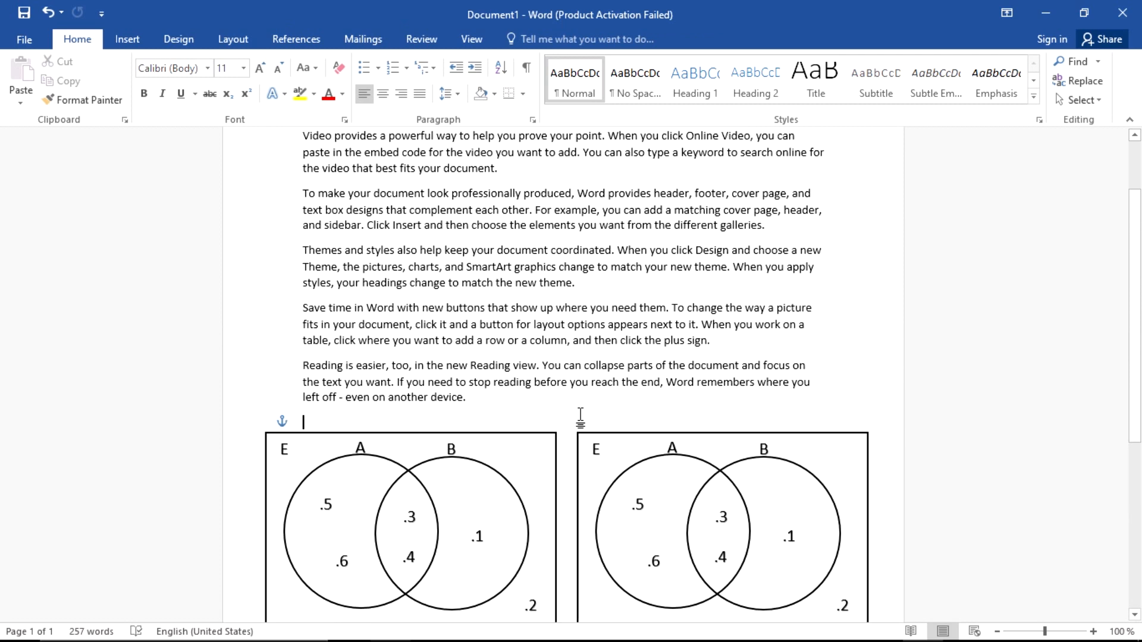
pyautogui.scroll(-3, 581, 416)
pyautogui.click(719, 273)
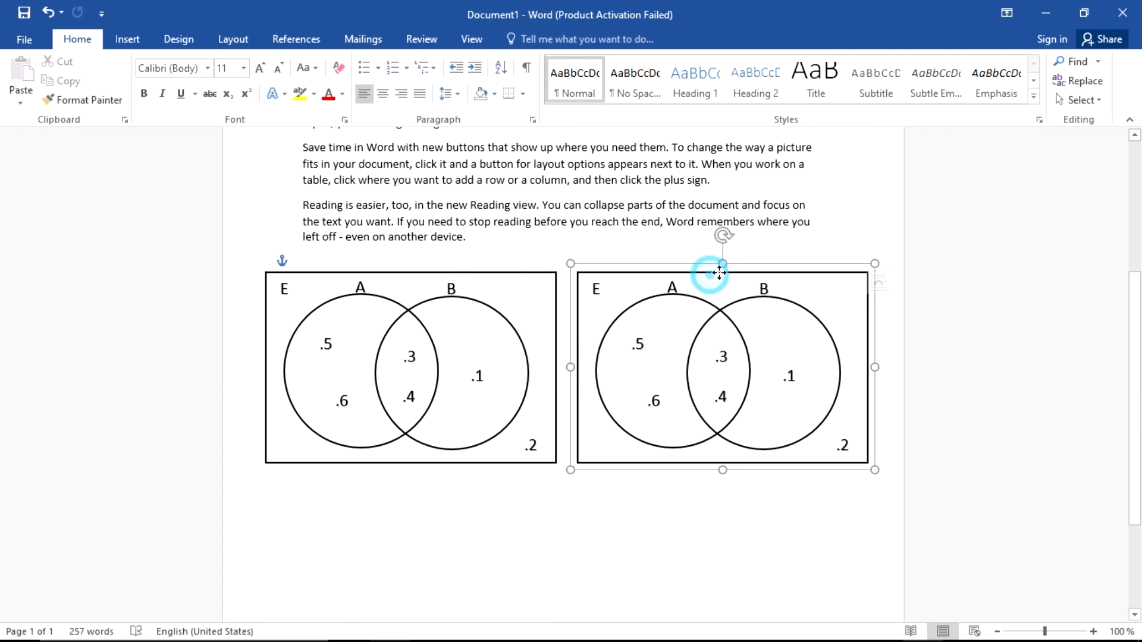
pyautogui.moveTo(719, 273); pyautogui.dragTo(724, 279)
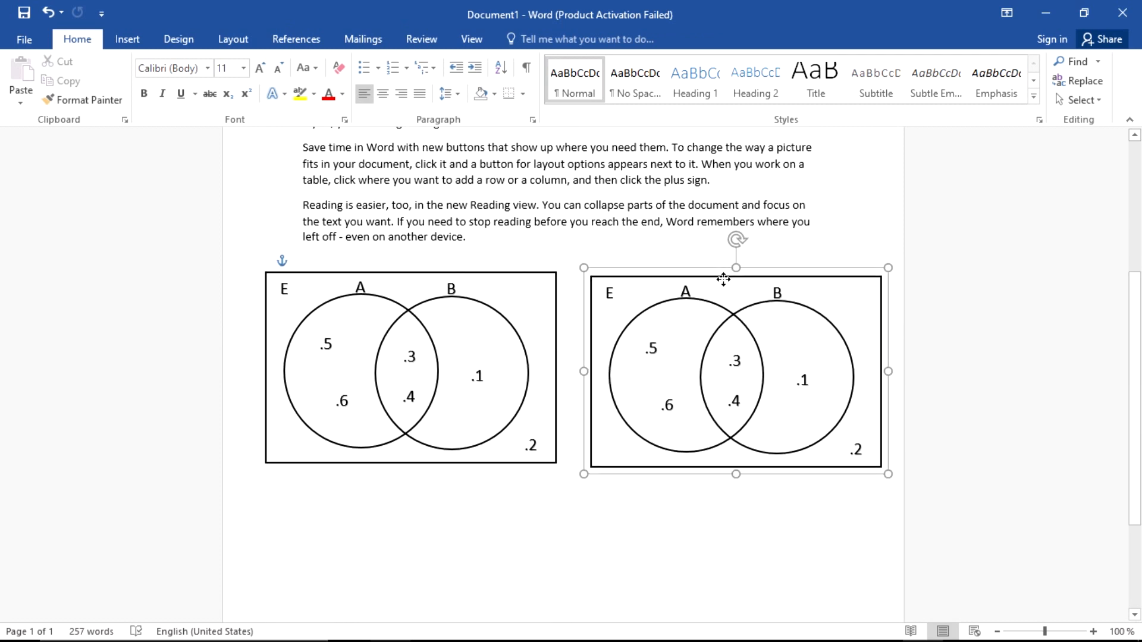
pyautogui.press('Up')
pyautogui.press('Up')
pyautogui.press('Up')
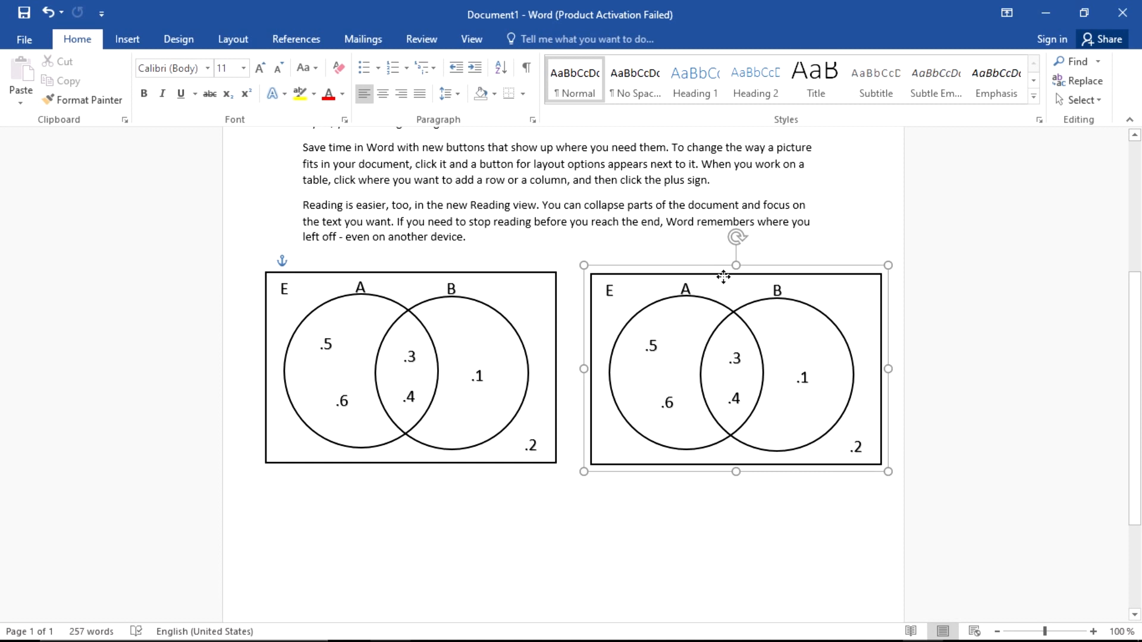
pyautogui.click(807, 226)
# Move the right-hand diagram up and slightly right so that it overlaps the last paragraph
pyautogui.scroll(-2, 569, 497)
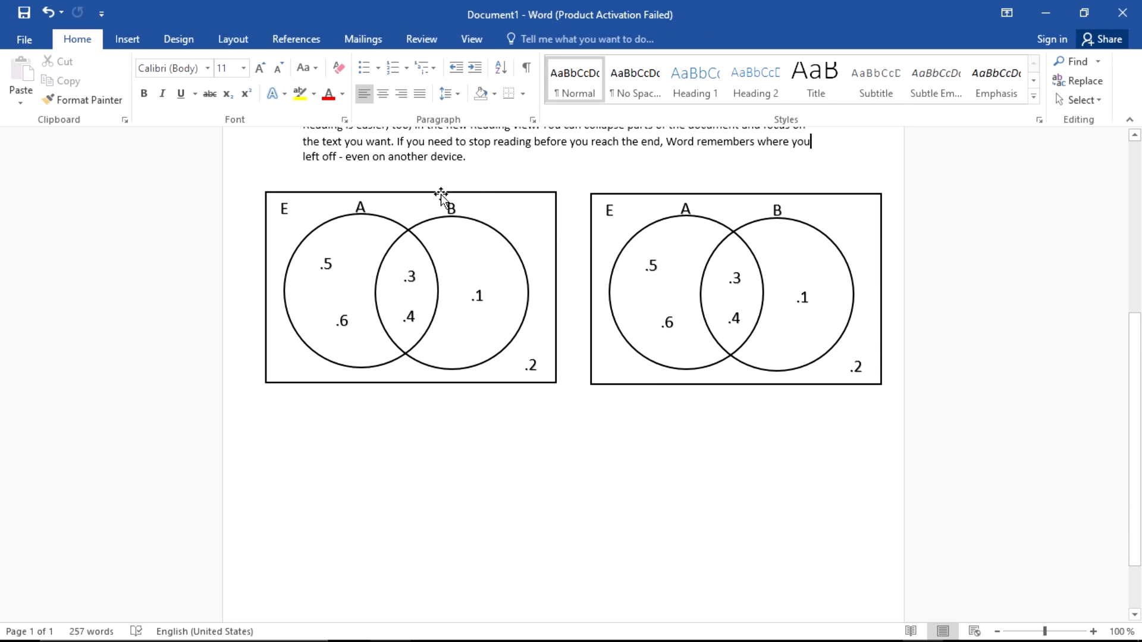
pyautogui.click(484, 421)
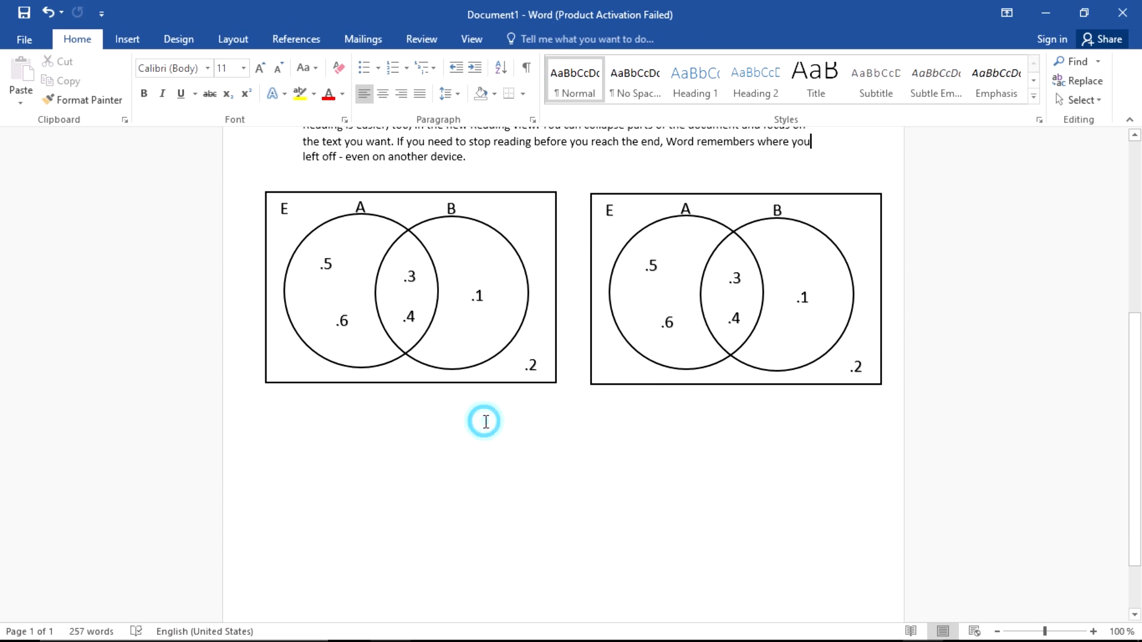
pyautogui.scroll(3, 523, 400)
pyautogui.scroll(5, 526, 396)
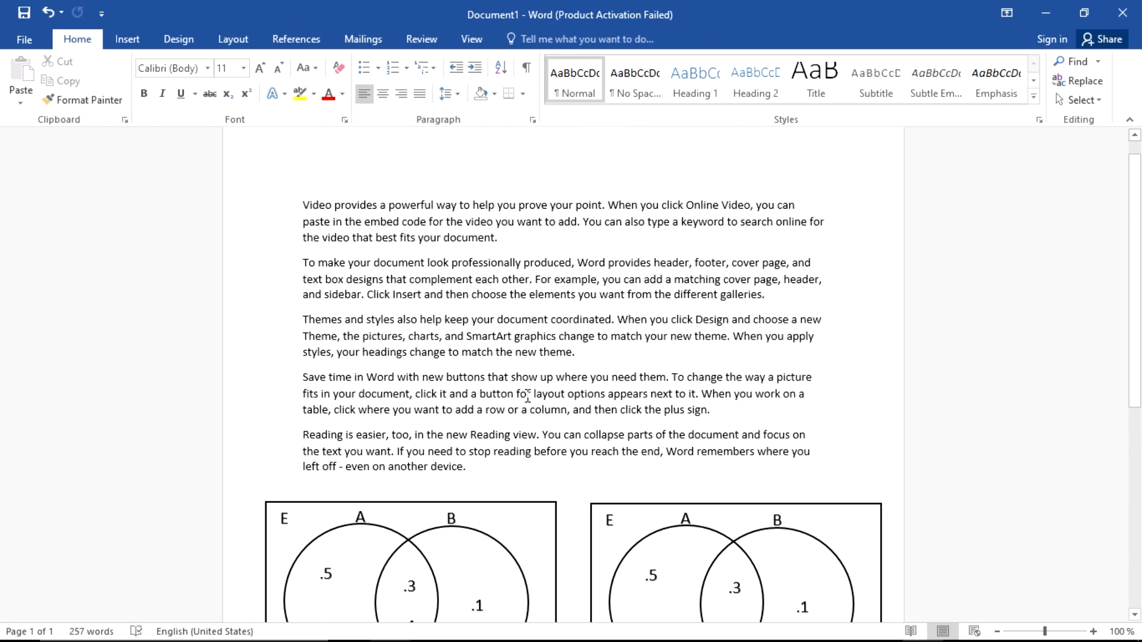
pyautogui.scroll(-8, 523, 396)
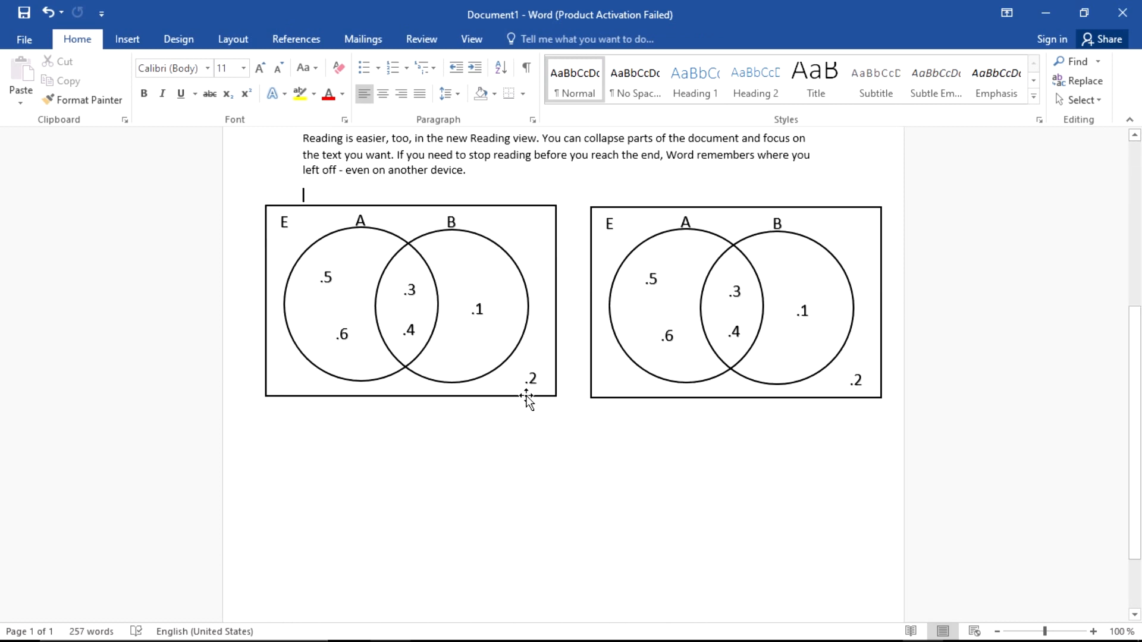
pyautogui.scroll(3, 527, 395)
pyautogui.scroll(3, 525, 395)
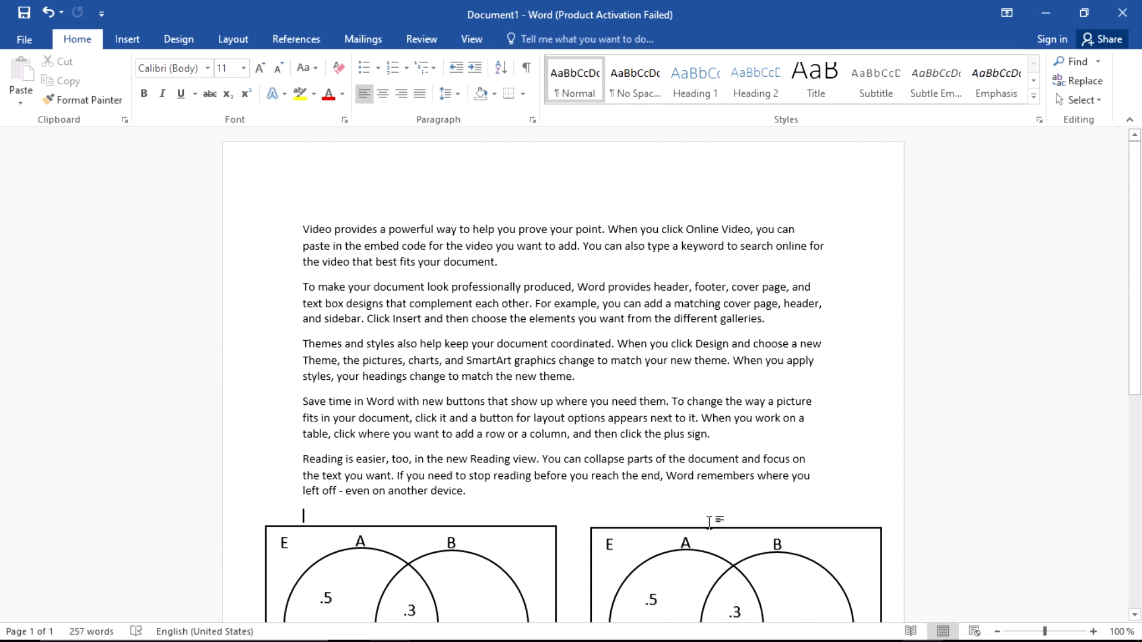
pyautogui.moveTo(716, 531); pyautogui.dragTo(780, 553)
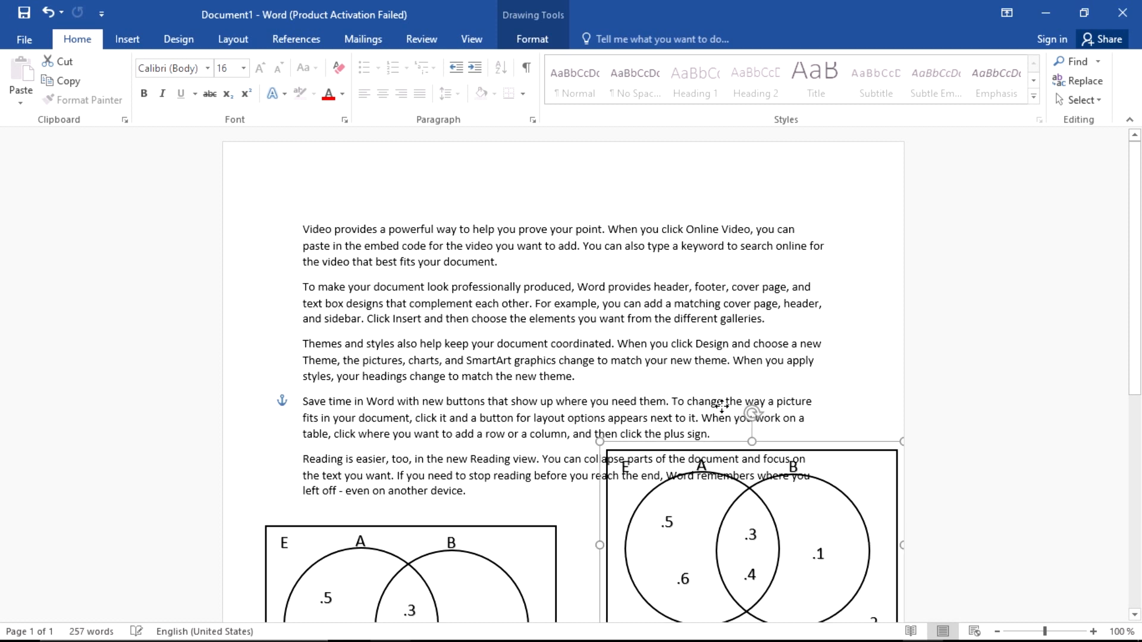
pyautogui.scroll(-2, 558, 266)
# Insert eight blank paragraphs after the document's first paragraph
pyautogui.click(542, 178)
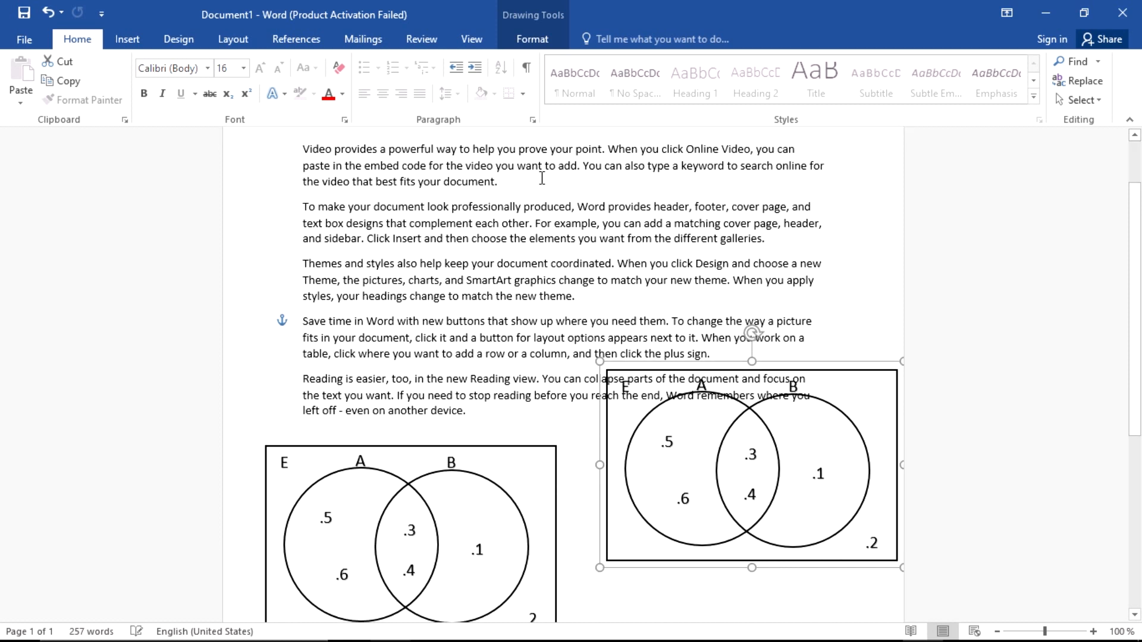
pyautogui.press('Return')
pyautogui.press('Return')
pyautogui.press('Return')
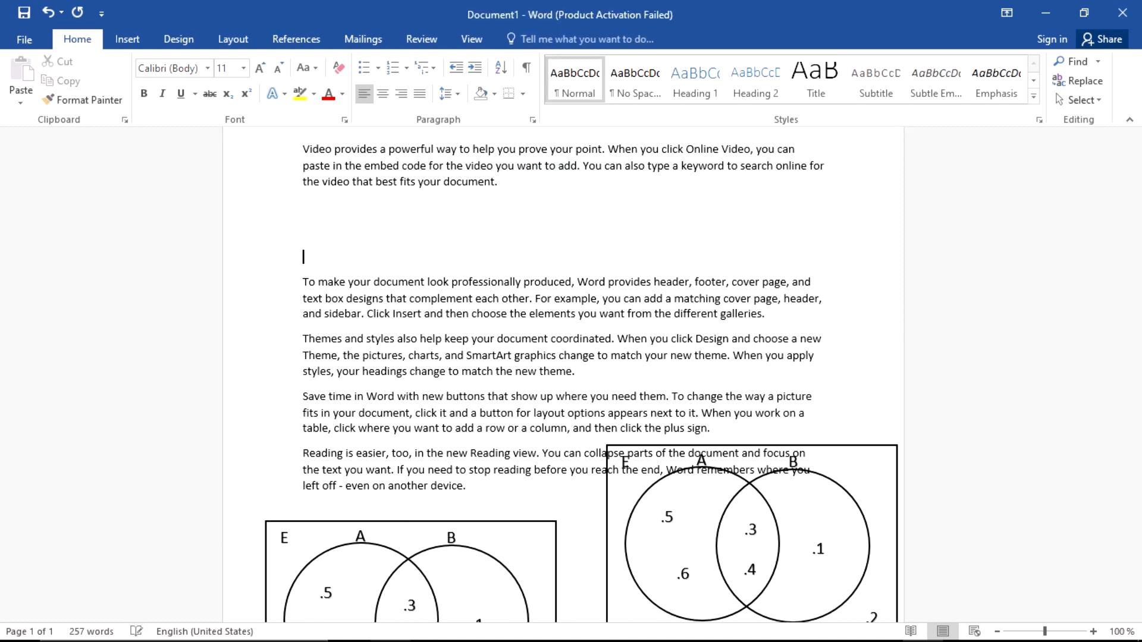
pyautogui.press('Return')
pyautogui.press('Return')
pyautogui.press('Return')
pyautogui.press('Return')
pyautogui.press('Return')
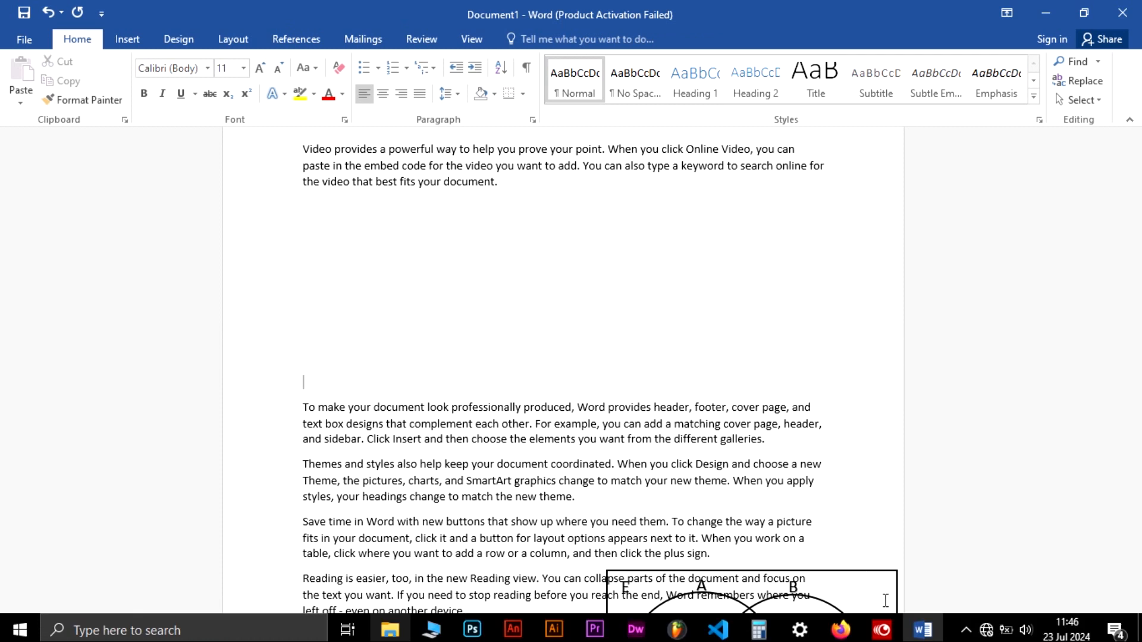
# Move the overlapping diagram into the gap below the first paragraph, and shift the other one right to start near the text margin
pyautogui.moveTo(877, 568); pyautogui.dragTo(555, 179)
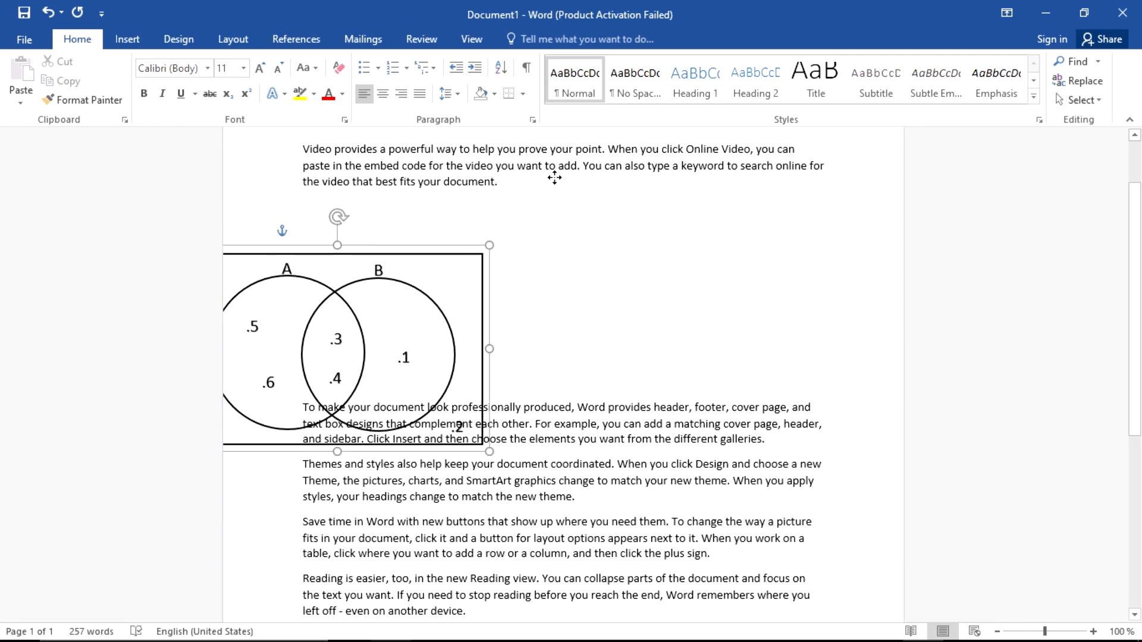
pyautogui.click(666, 288)
pyautogui.scroll(-5, 666, 288)
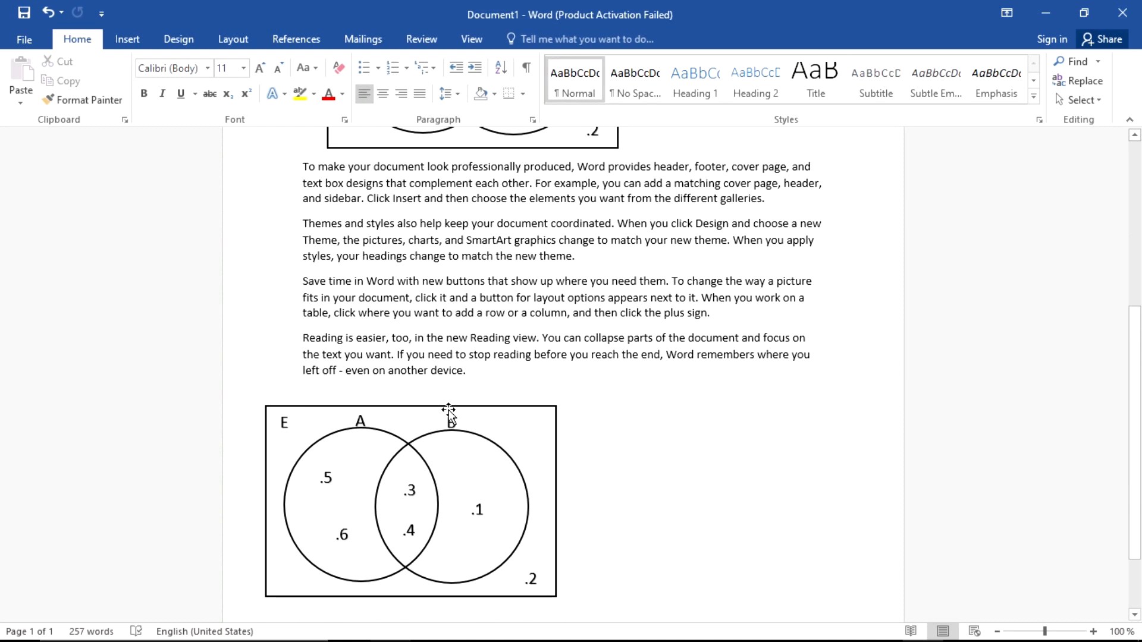
pyautogui.moveTo(449, 411); pyautogui.dragTo(492, 407)
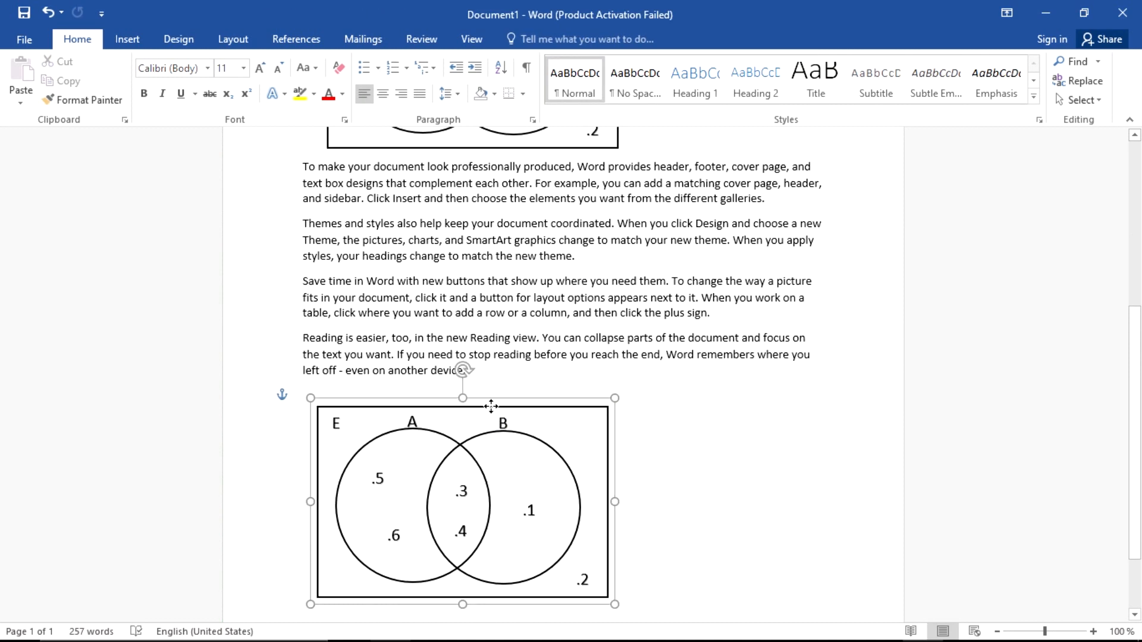
pyautogui.click(702, 417)
# Export the document as a PDF in the Documents folder under the suggested file name, opening it after publishing
pyautogui.scroll(6, 702, 417)
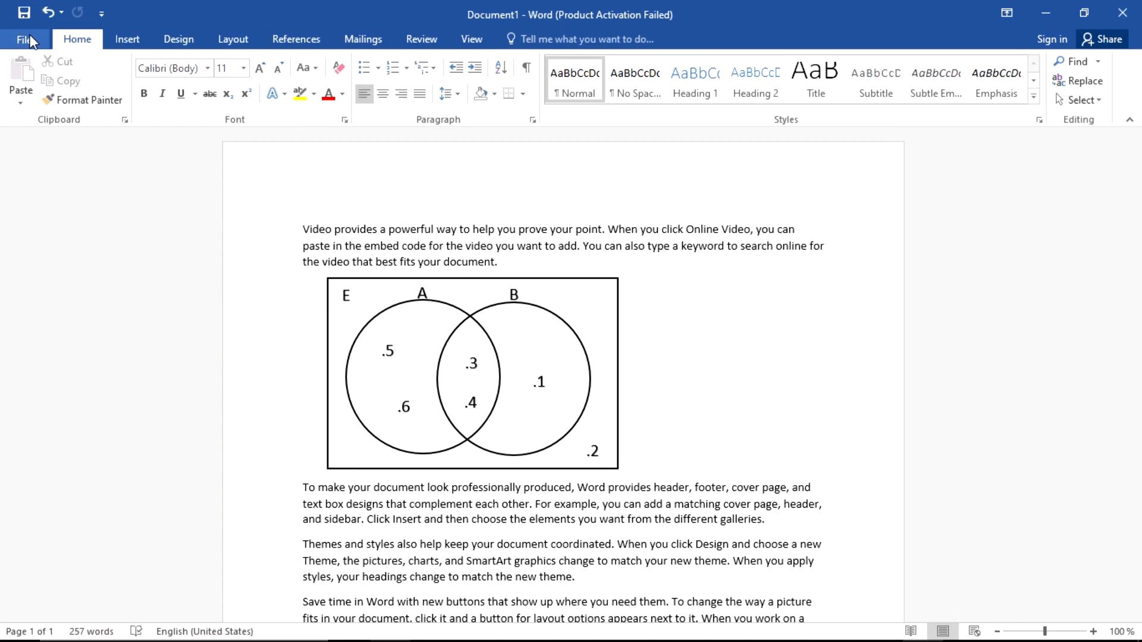
pyautogui.click(27, 39)
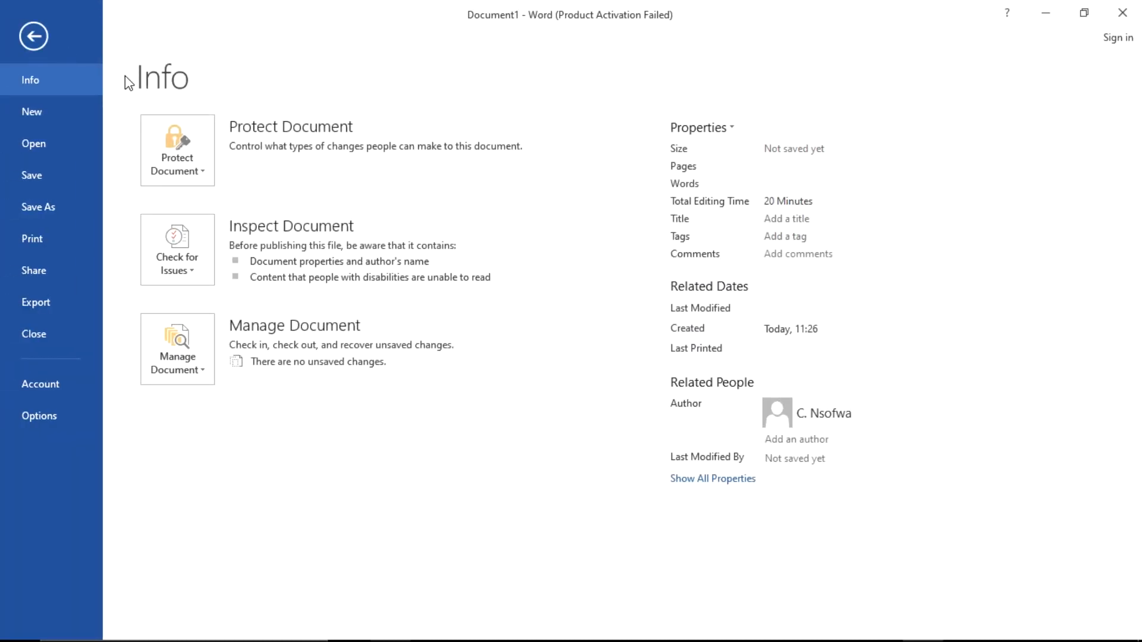
pyautogui.click(51, 301)
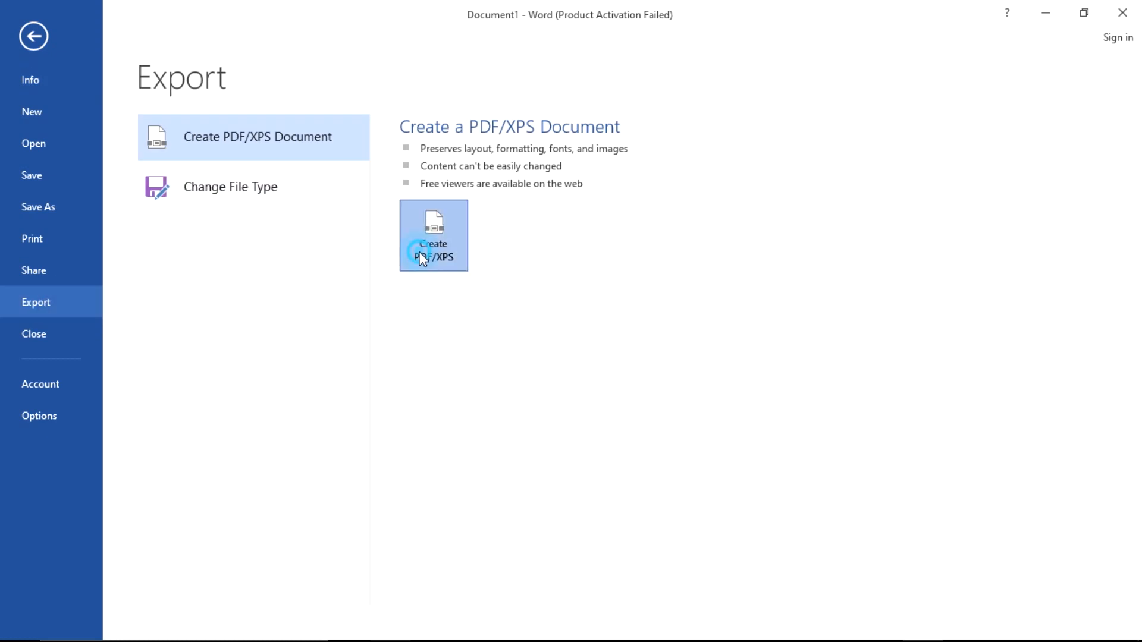
pyautogui.click(421, 255)
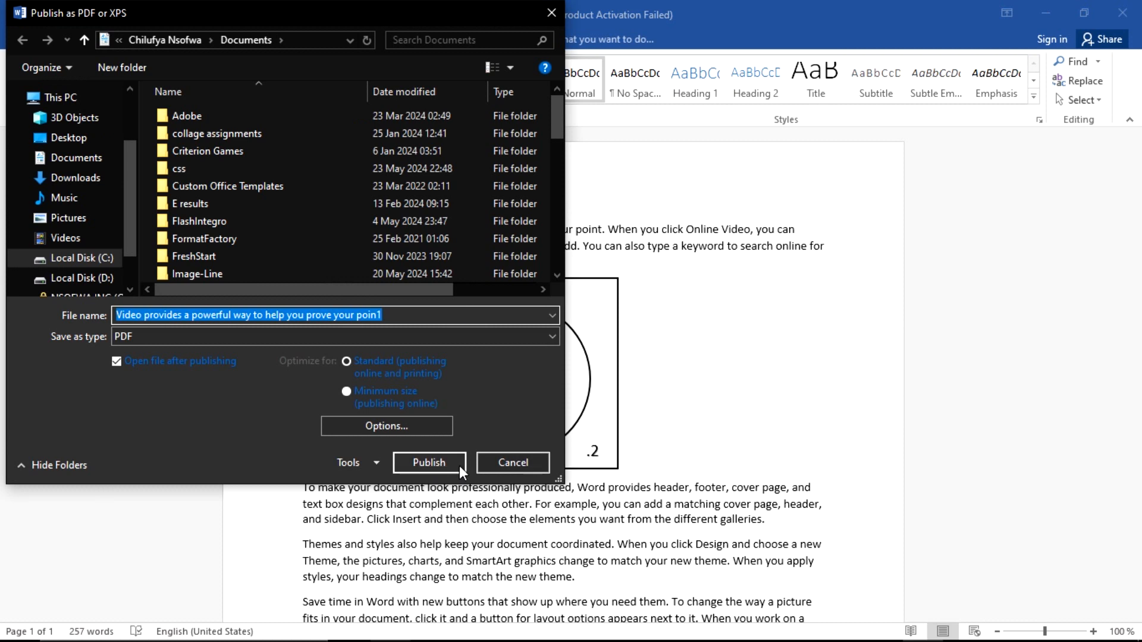
pyautogui.click(457, 469)
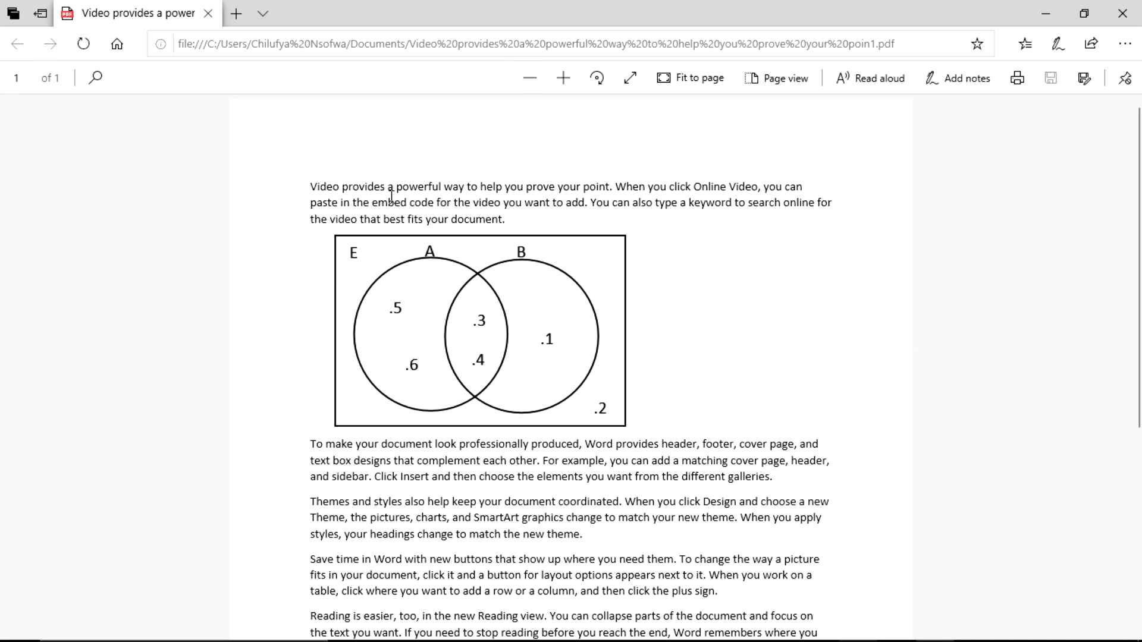
# Examine the upper Venn diagram in the exported PDF at high magnification, and check the rest of the page at normal size
pyautogui.click(563, 80)
pyautogui.click(564, 80)
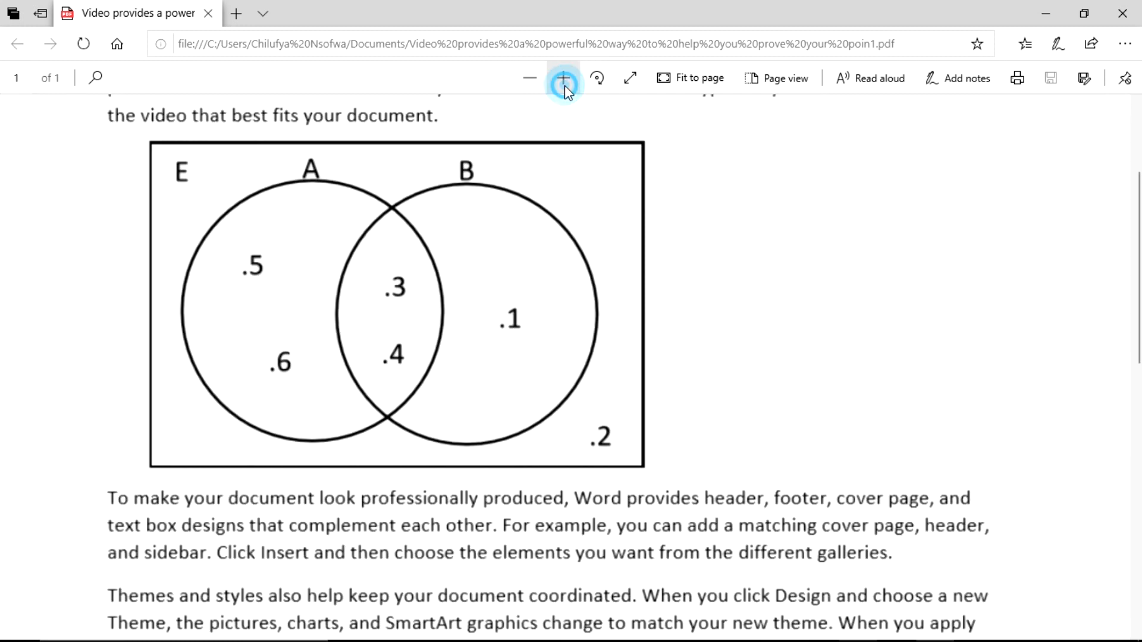
pyautogui.click(564, 81)
pyautogui.click(564, 83)
pyautogui.click(564, 84)
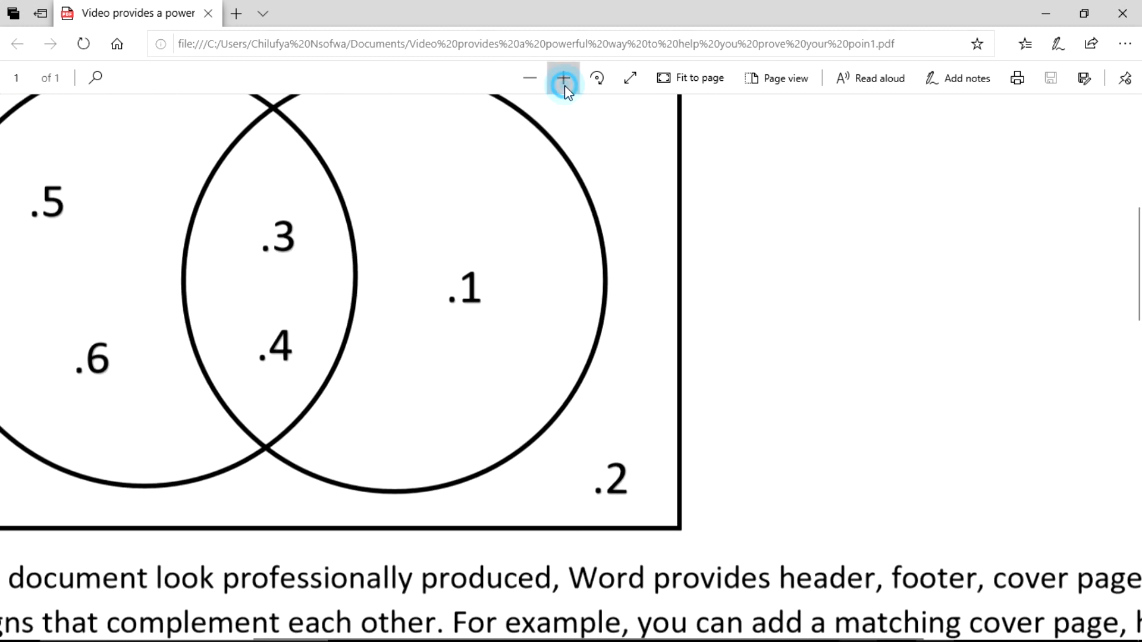
pyautogui.click(564, 84)
pyautogui.click(564, 84)
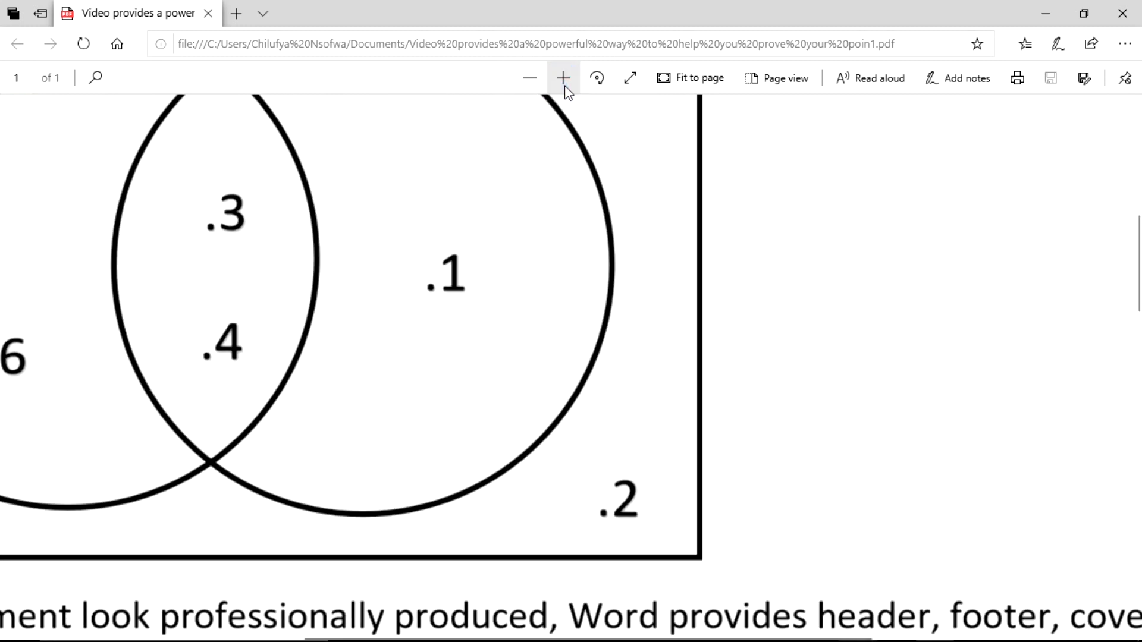
pyautogui.click(564, 83)
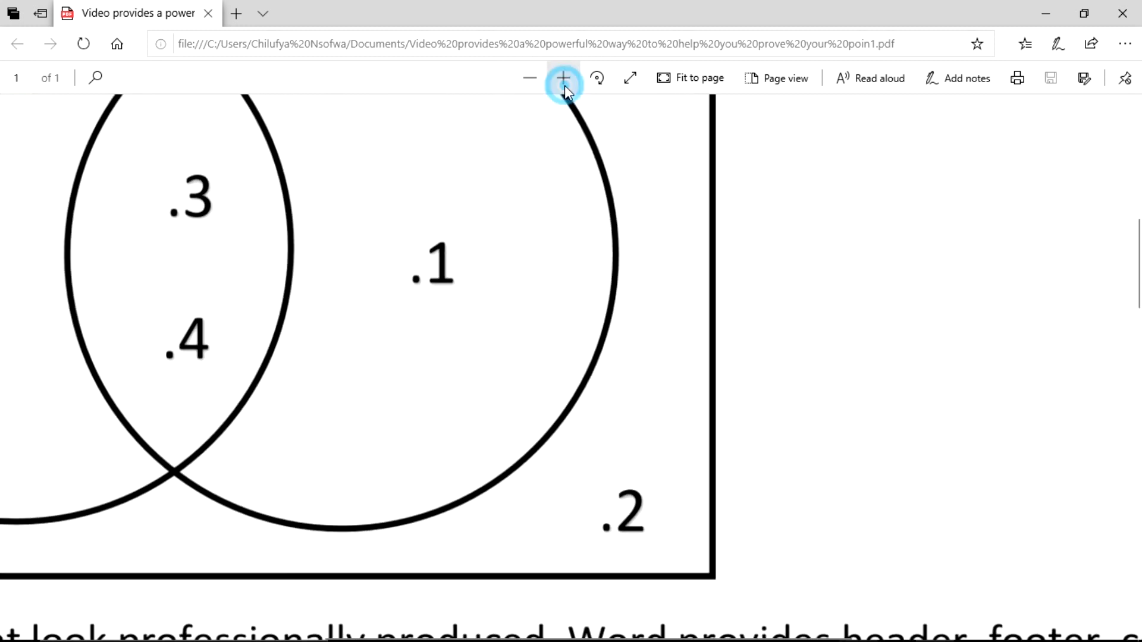
pyautogui.click(564, 84)
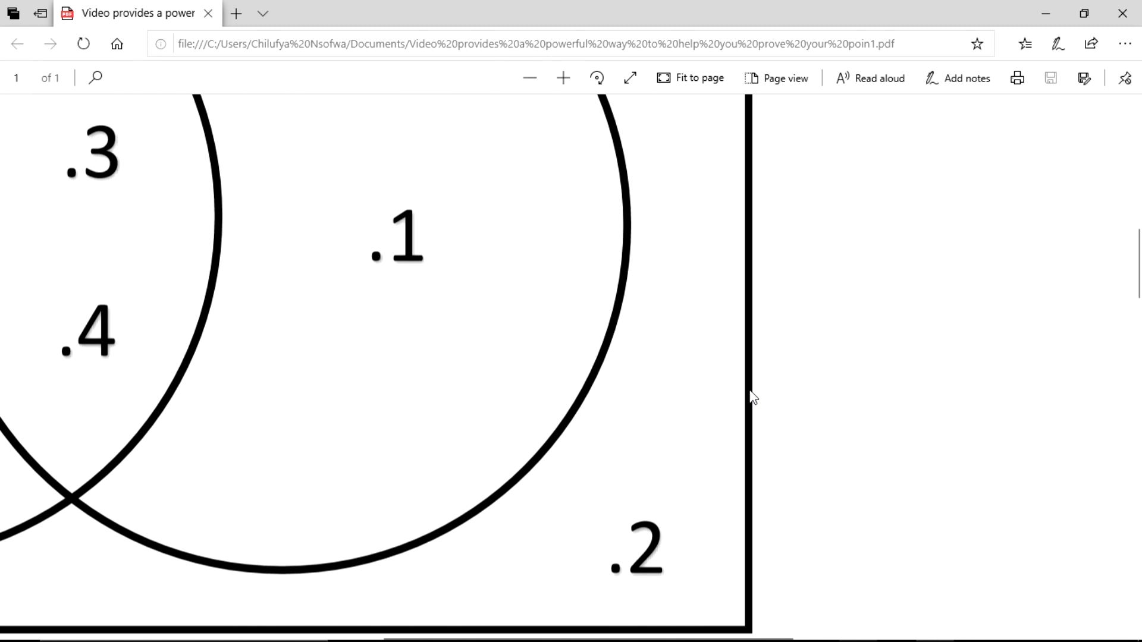
pyautogui.click(517, 81)
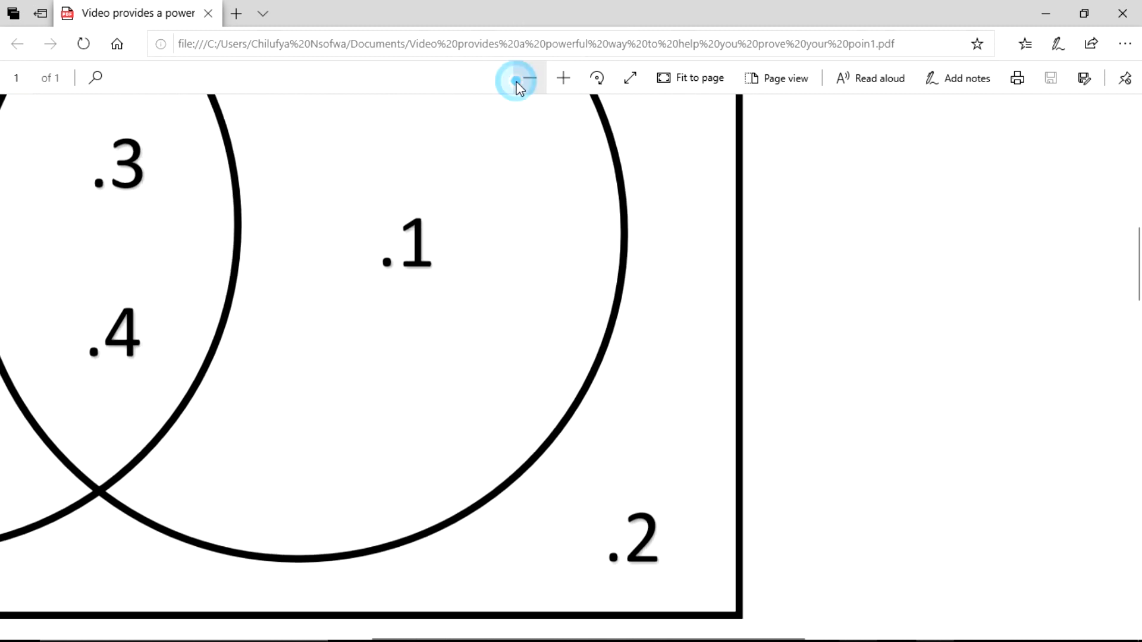
pyautogui.click(517, 82)
pyautogui.click(516, 82)
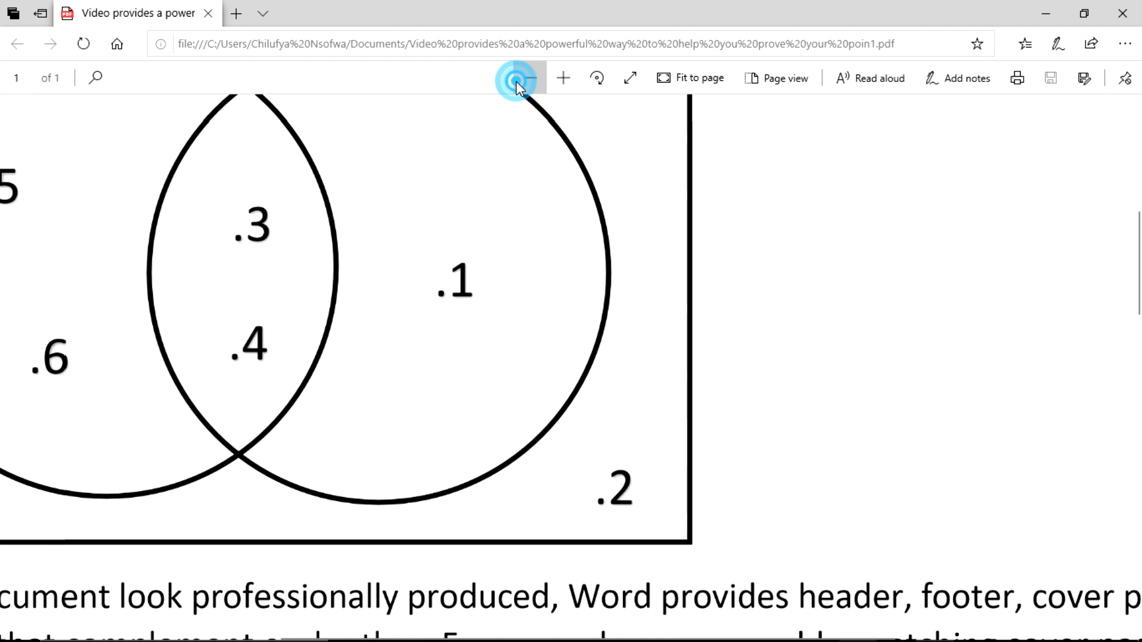
pyautogui.click(518, 83)
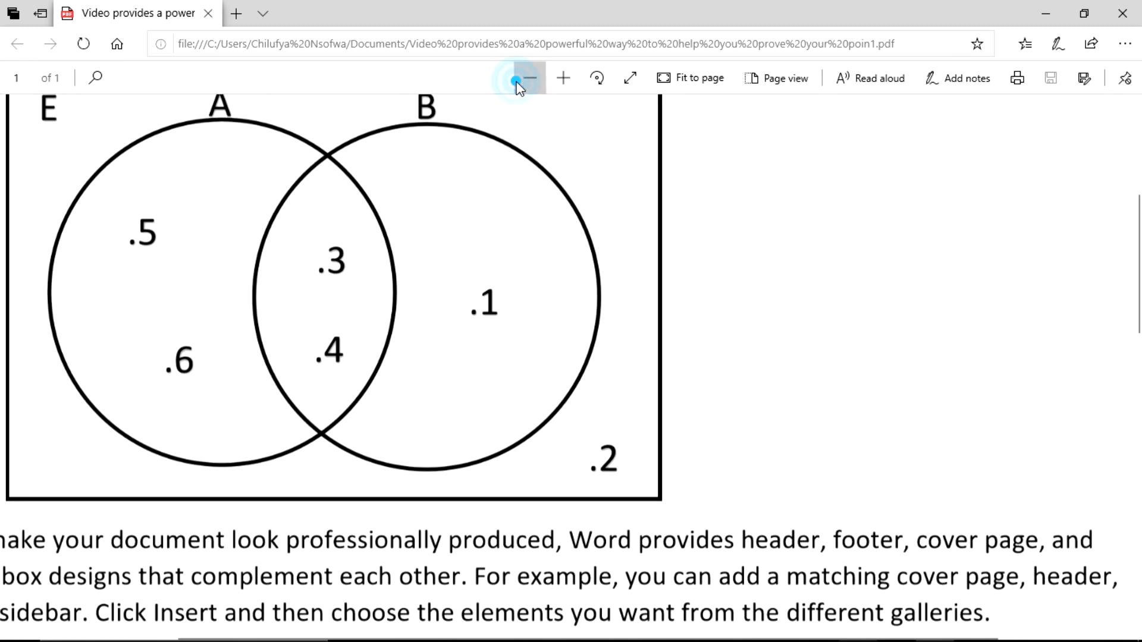
pyautogui.click(517, 82)
pyautogui.click(517, 82)
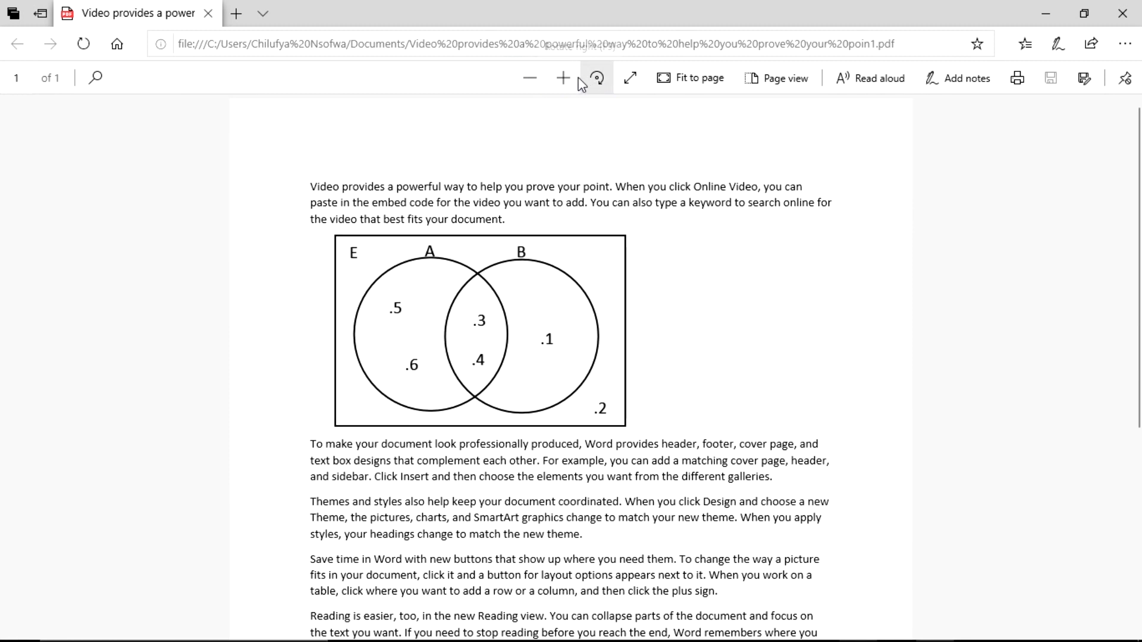
pyautogui.scroll(-5, 704, 385)
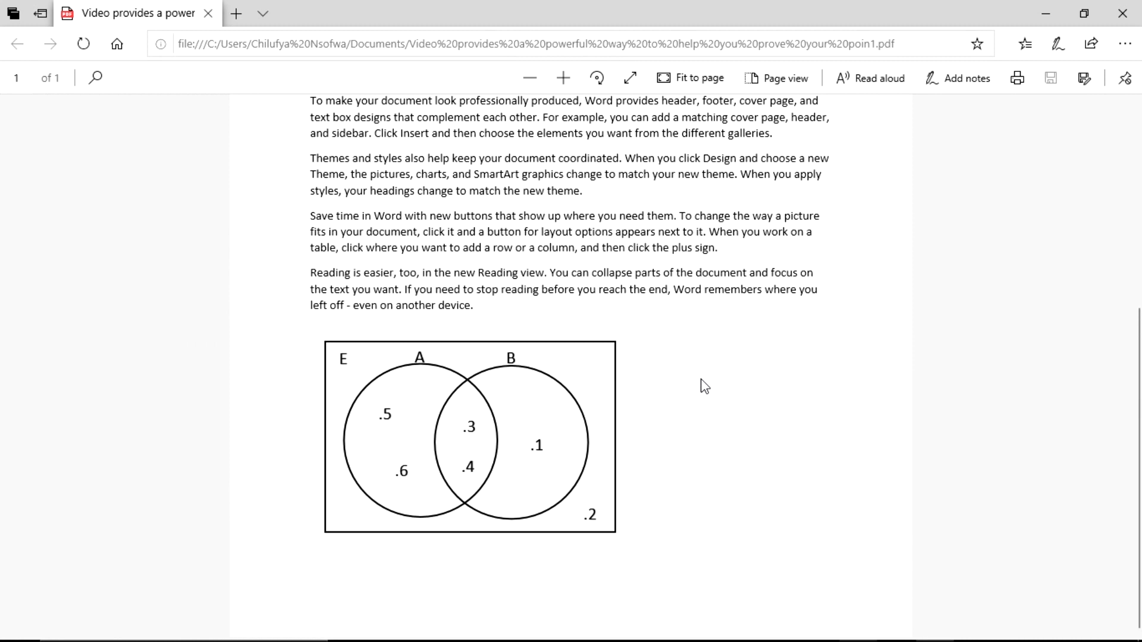
pyautogui.scroll(5, 703, 386)
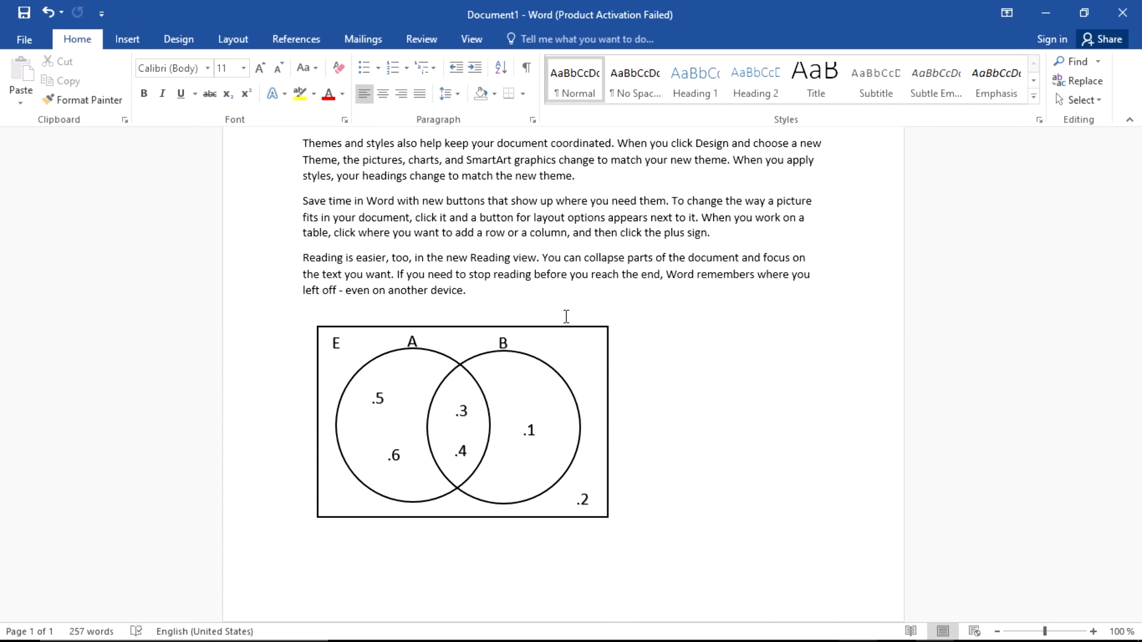
# In the Word document's lower diagram, move the .1, .3 and .4 labels slightly upward within the group
pyautogui.scroll(-1, 550, 366)
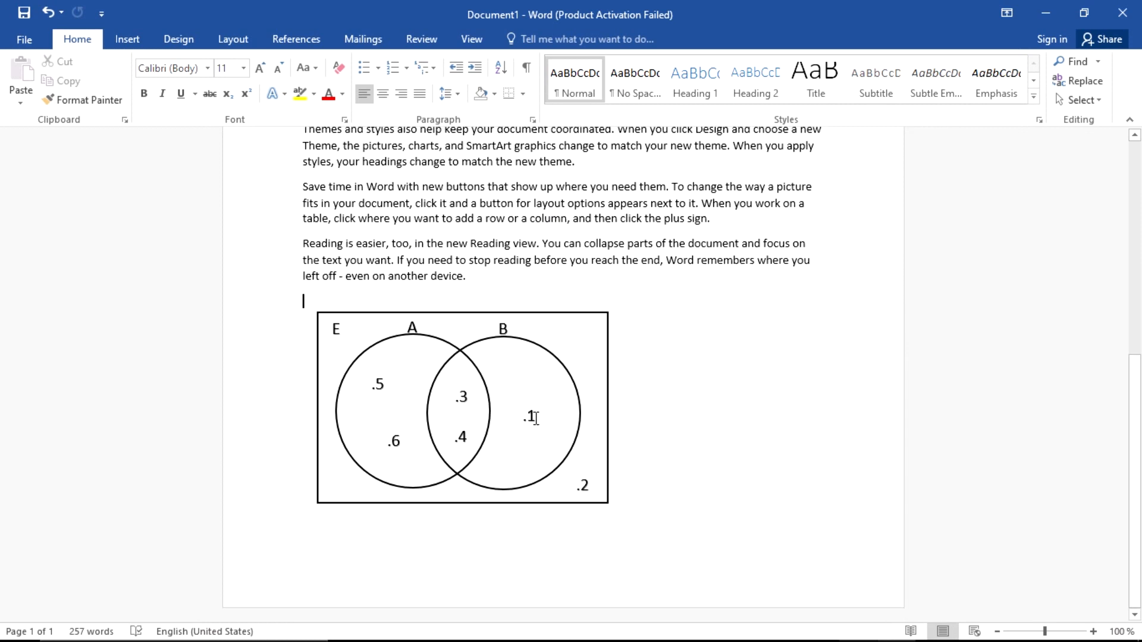
pyautogui.click(532, 415)
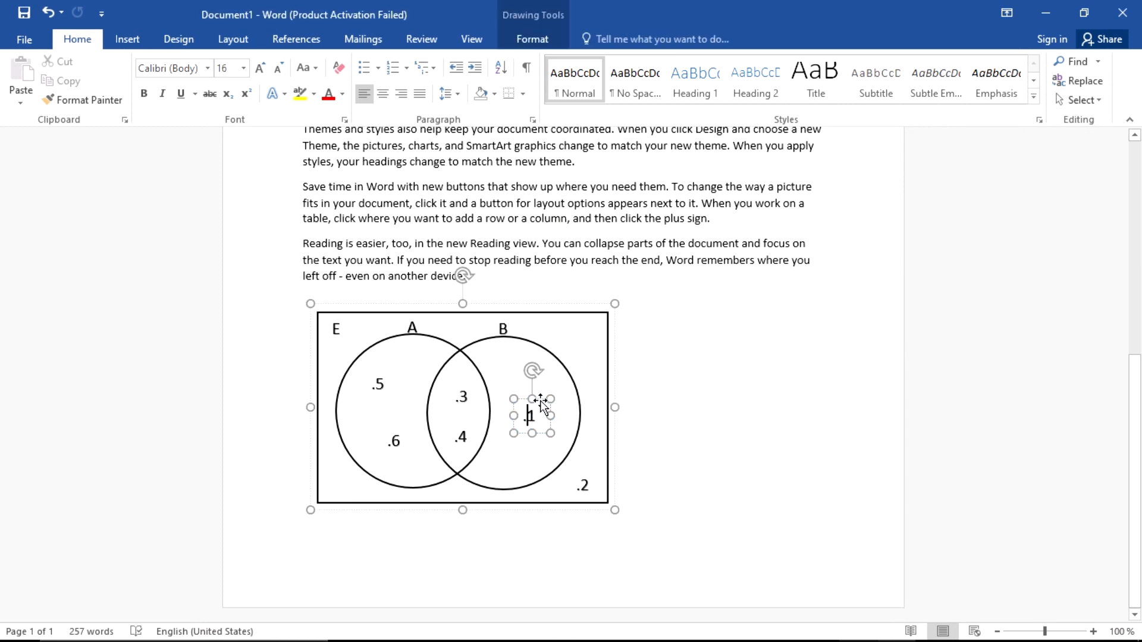
pyautogui.moveTo(539, 398); pyautogui.dragTo(540, 385)
pyautogui.click(462, 395)
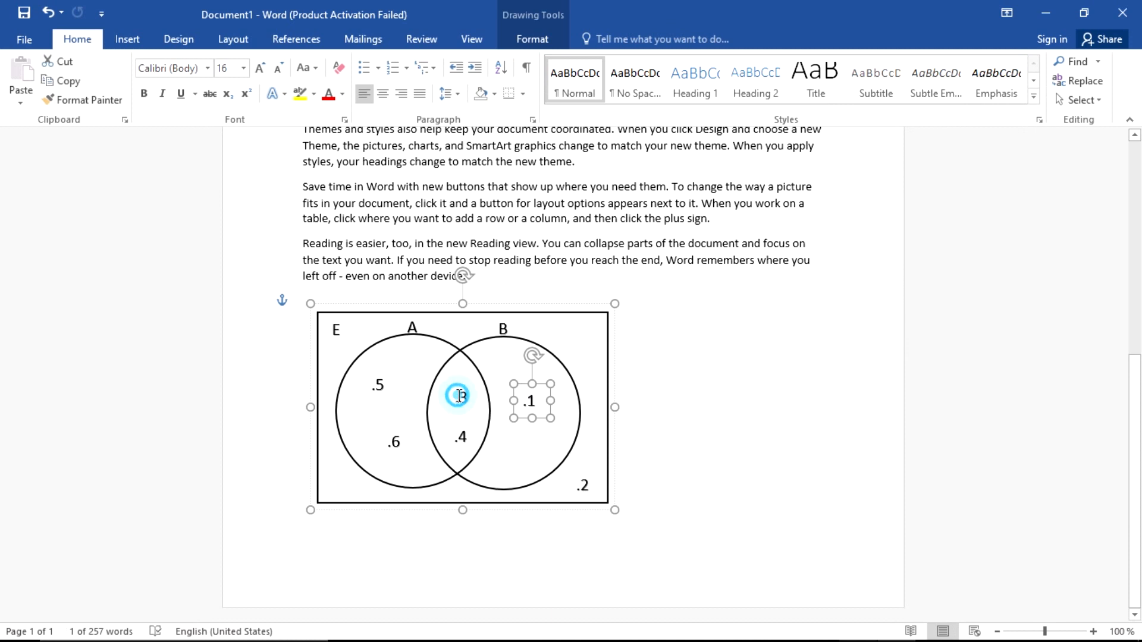
pyautogui.click(461, 394)
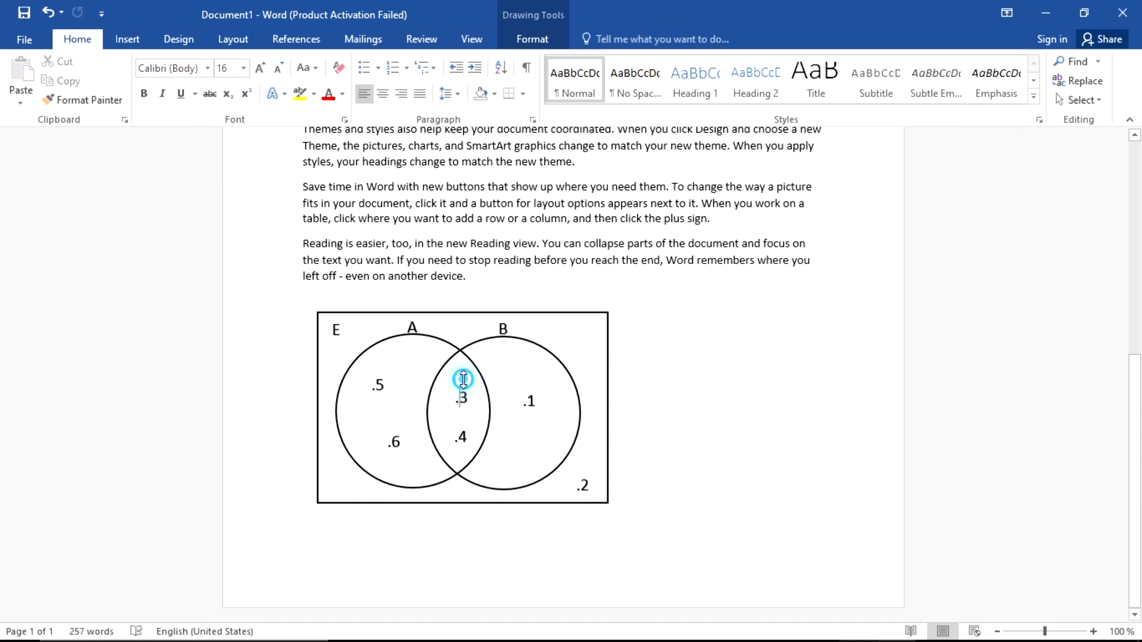
pyautogui.moveTo(463, 379); pyautogui.dragTo(457, 373)
pyautogui.click(461, 439)
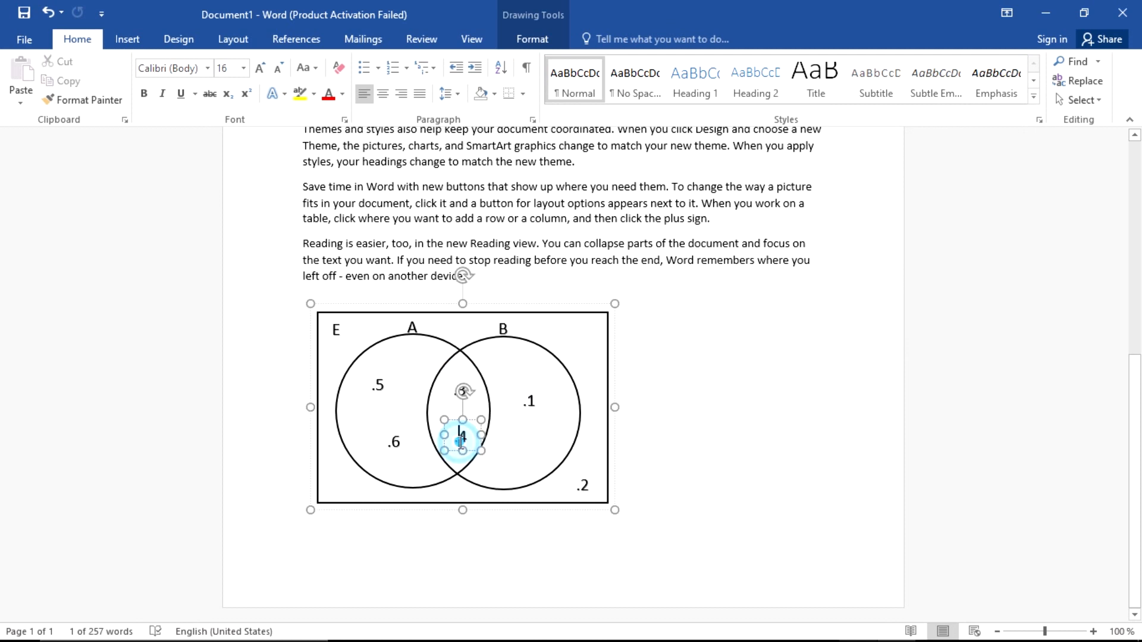
pyautogui.moveTo(453, 420); pyautogui.dragTo(452, 413)
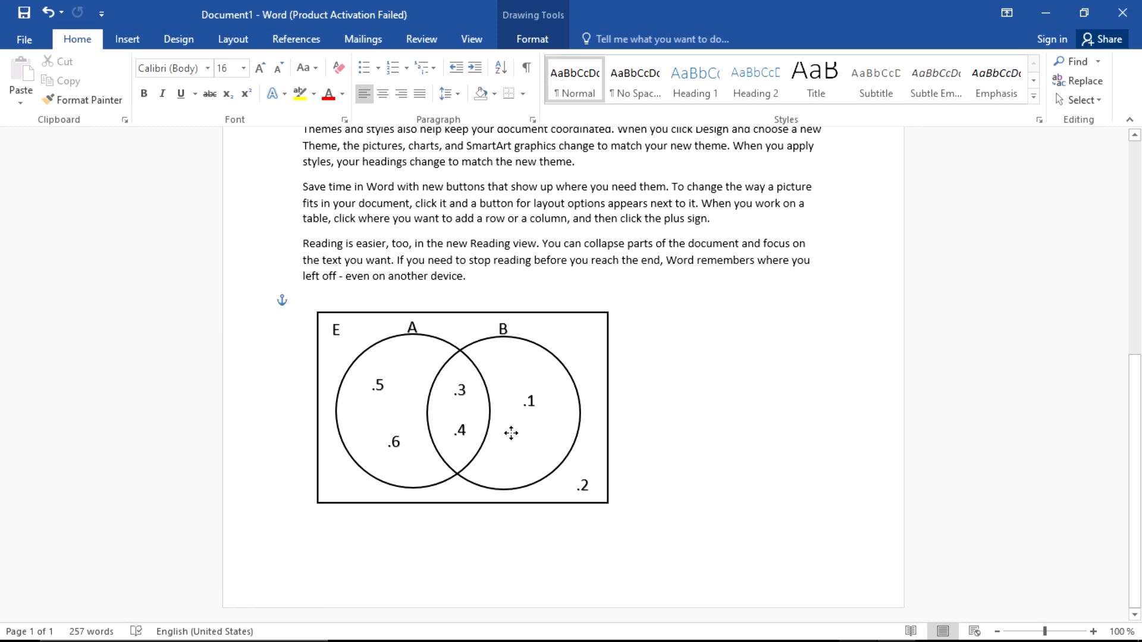
# In the lower diagram, move the .5 label right to sit above .6, and nudge the .2 label slightly upward
pyautogui.click(383, 382)
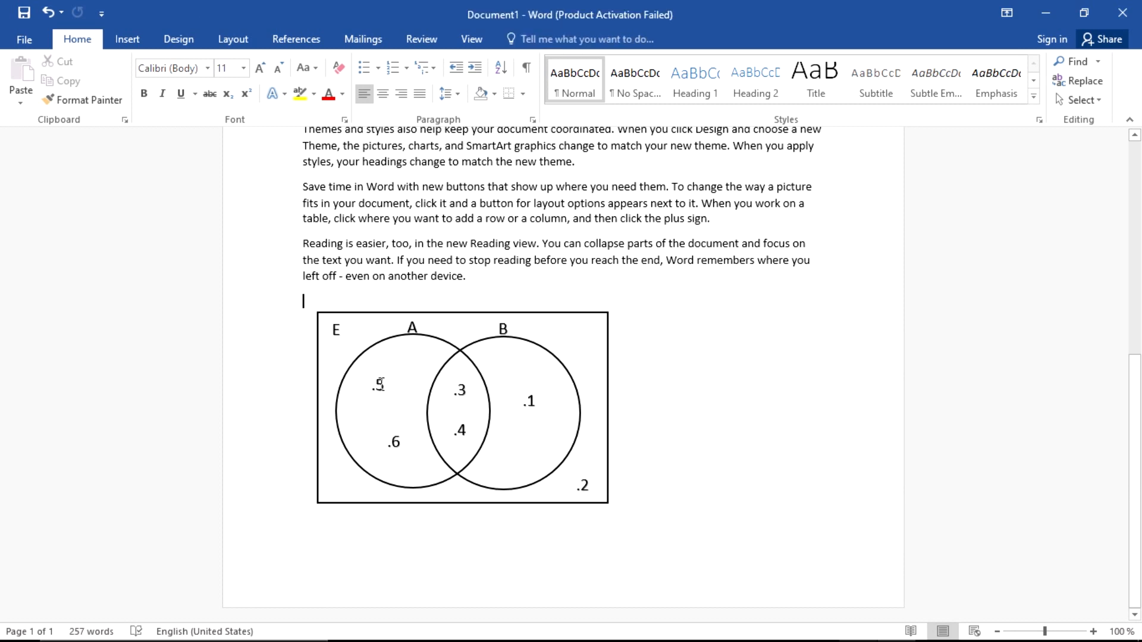
pyautogui.click(380, 384)
pyautogui.moveTo(385, 366); pyautogui.dragTo(404, 367)
pyautogui.click(639, 413)
pyautogui.click(581, 486)
pyautogui.moveTo(591, 469); pyautogui.dragTo(591, 465)
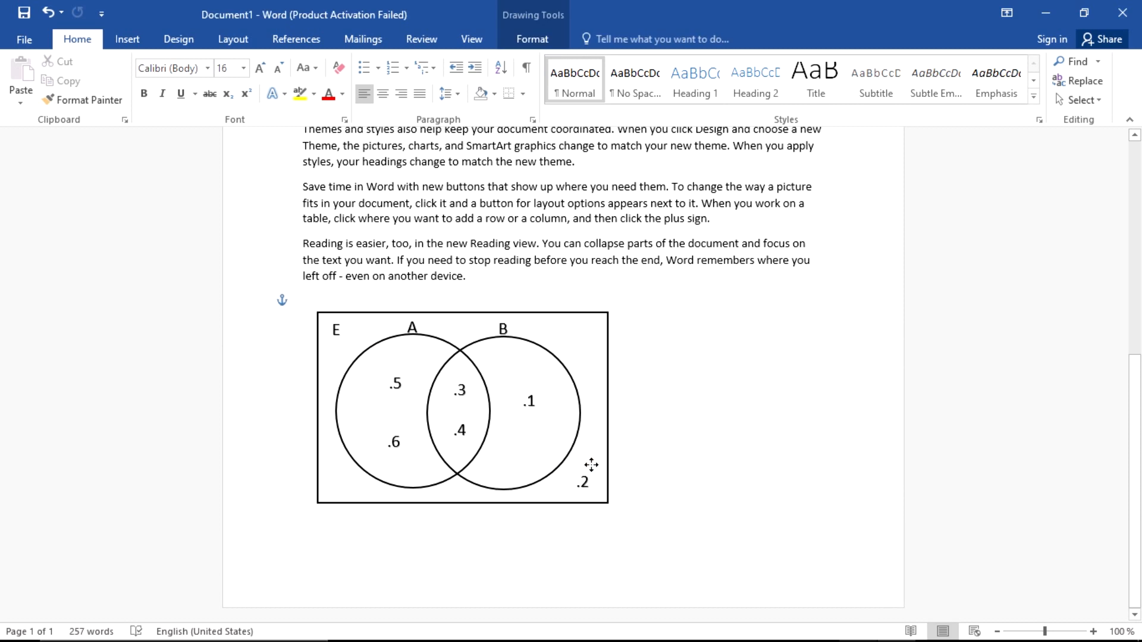
pyautogui.click(658, 427)
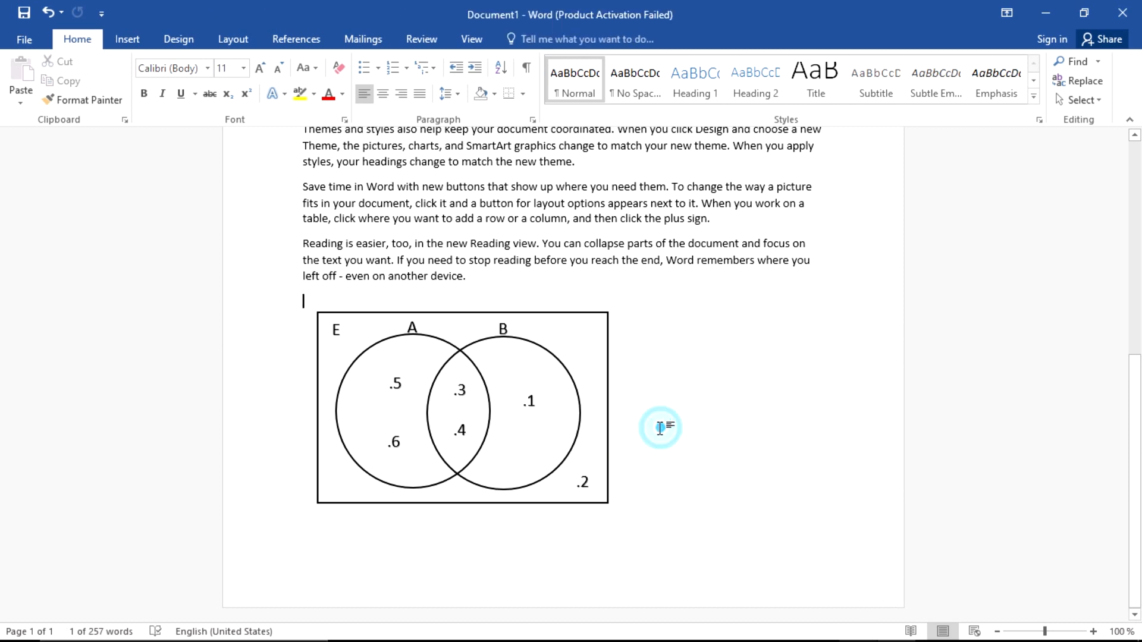
pyautogui.scroll(8, 459, 401)
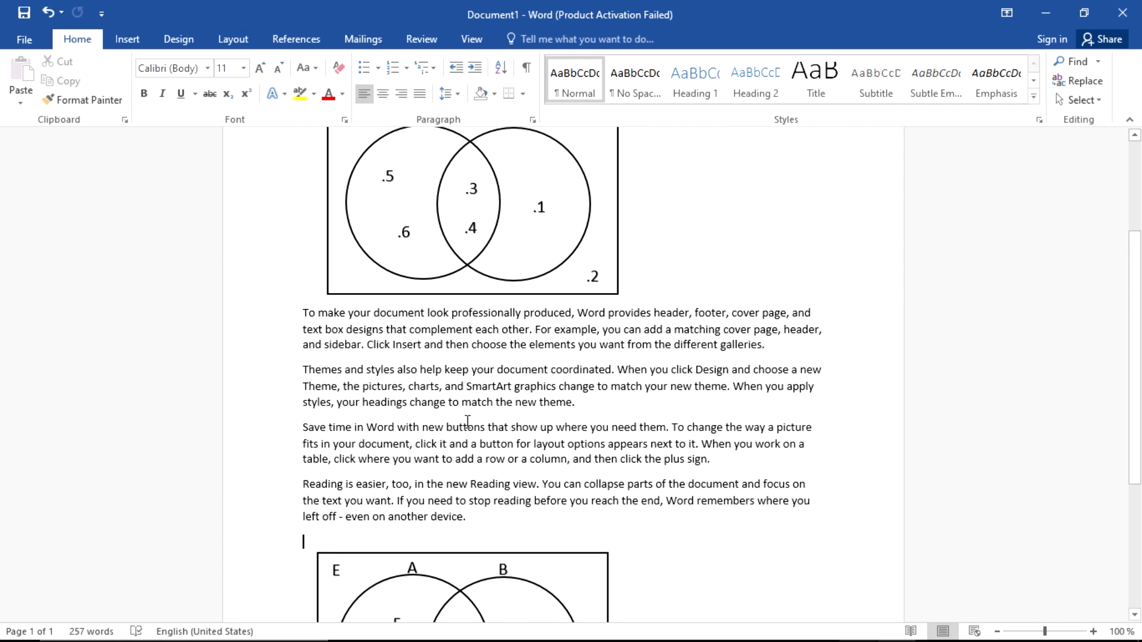
pyautogui.scroll(-8, 466, 422)
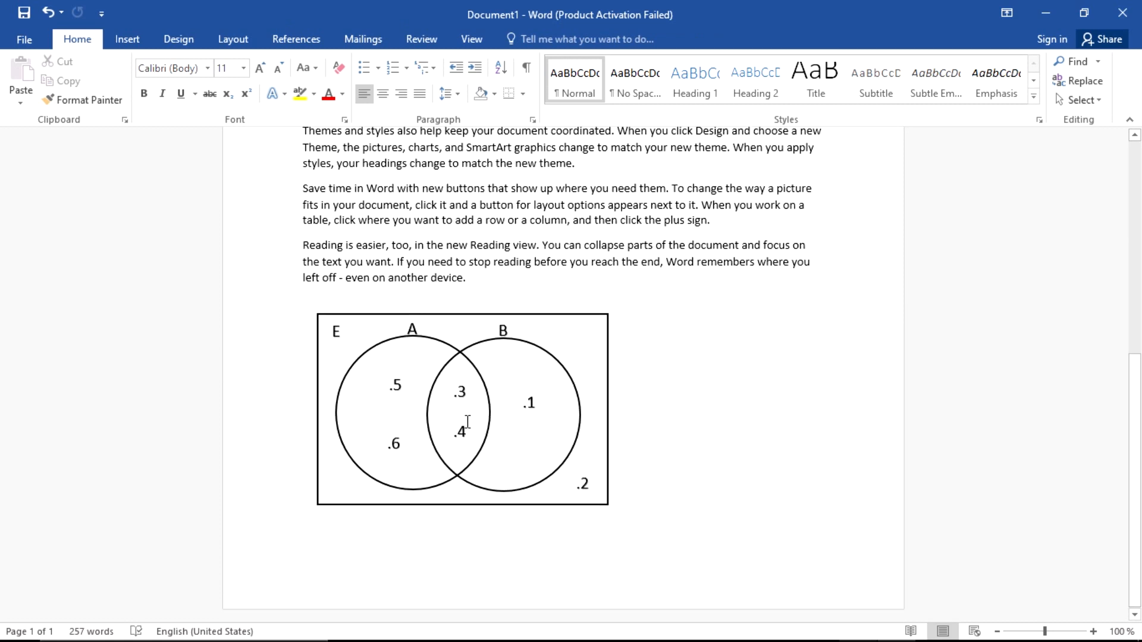